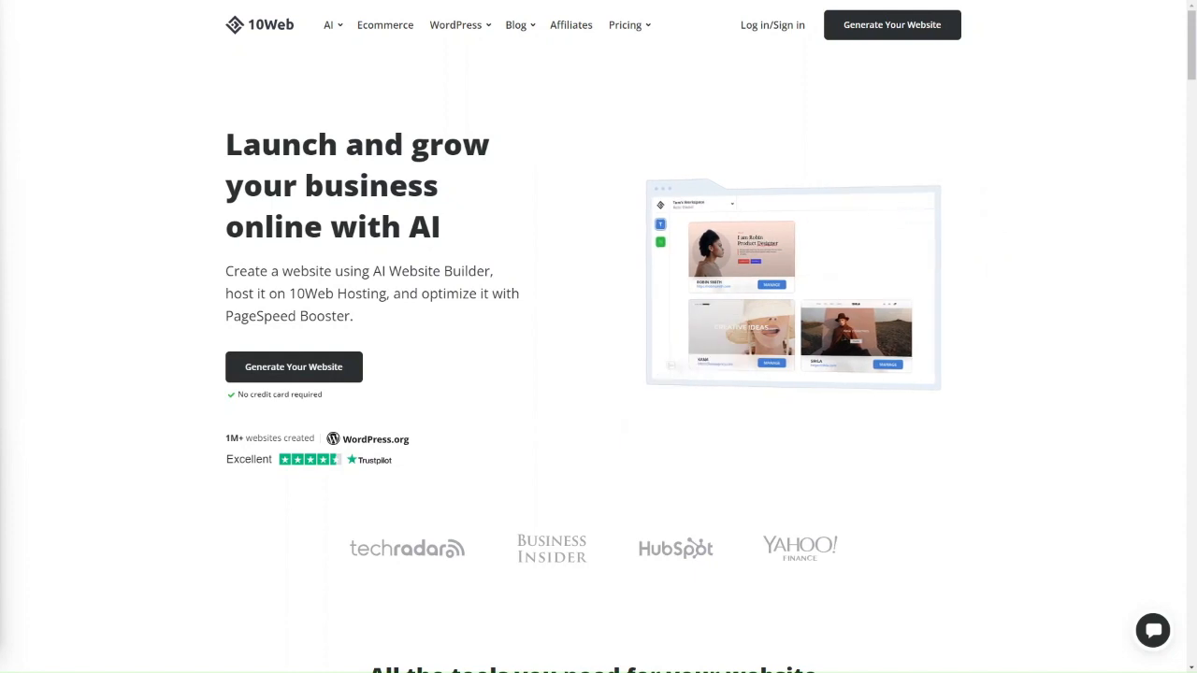
Open the 10Web plans and pricing page and look over it
{"action": "left_click", "coordinate": [645, 59]}
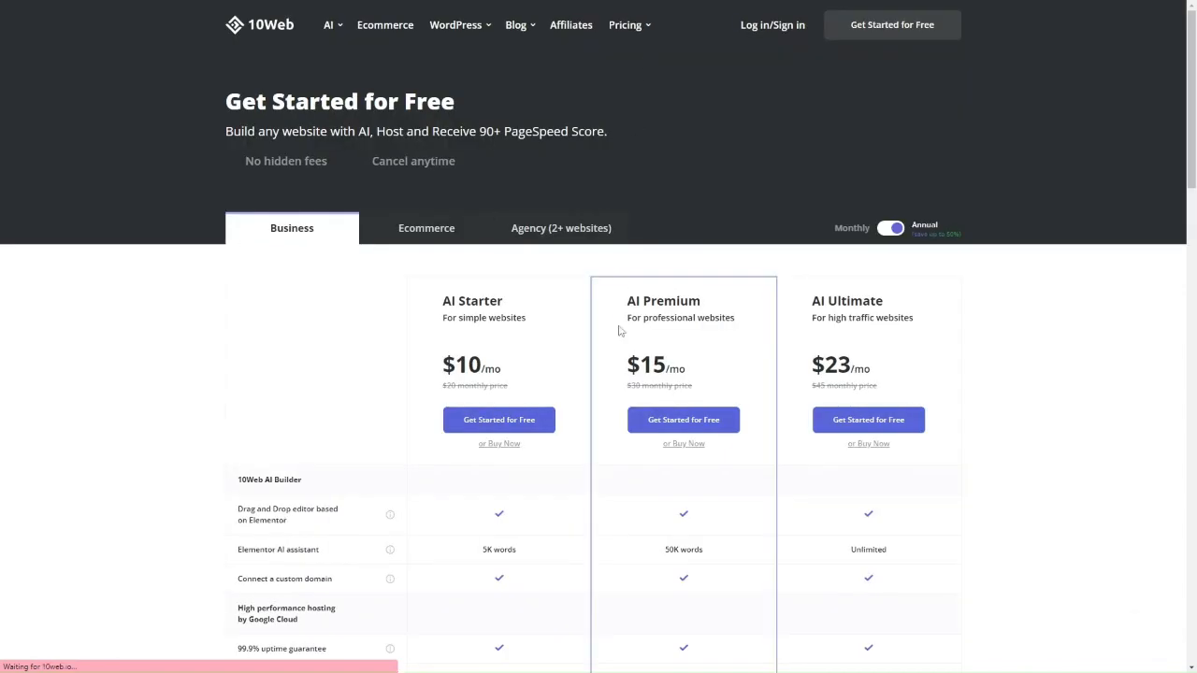
{"action": "scroll", "coordinate": [618, 330], "scroll_direction": "down", "scroll_amount": 1}
{"action": "scroll", "coordinate": [619, 331], "scroll_direction": "down", "scroll_amount": 1}
{"action": "scroll", "coordinate": [620, 331], "scroll_direction": "up", "scroll_amount": 3}
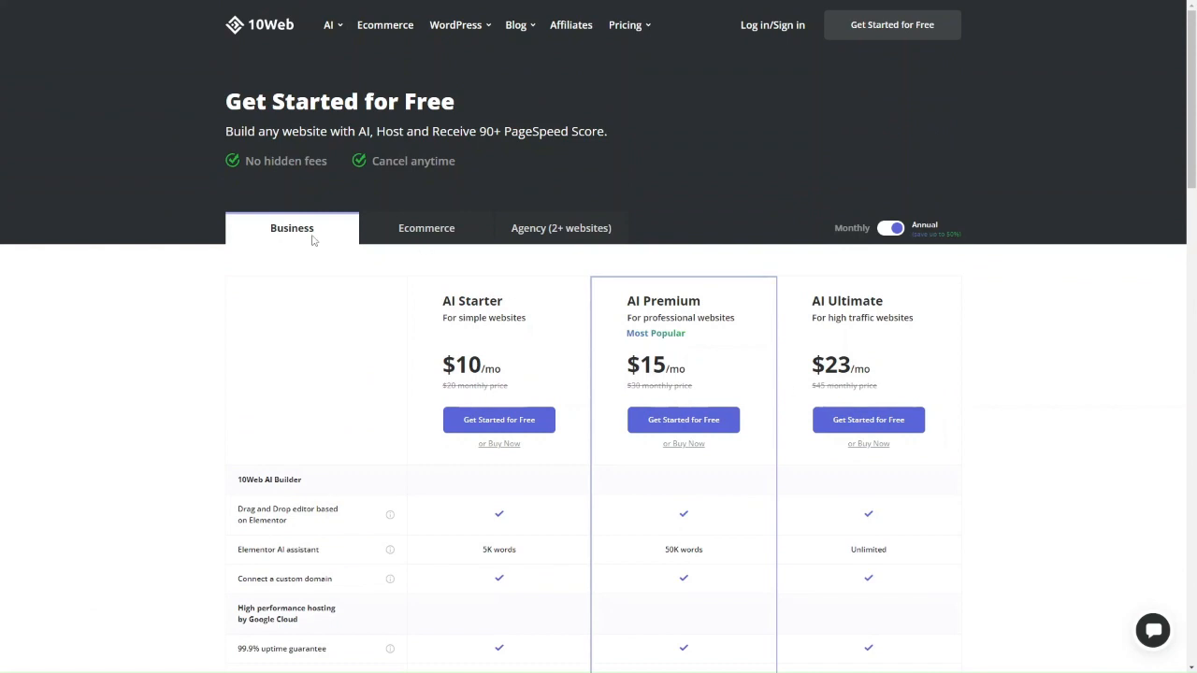
View the Ecommerce pricing plans, then return to the Business plans
{"action": "left_click", "coordinate": [420, 246]}
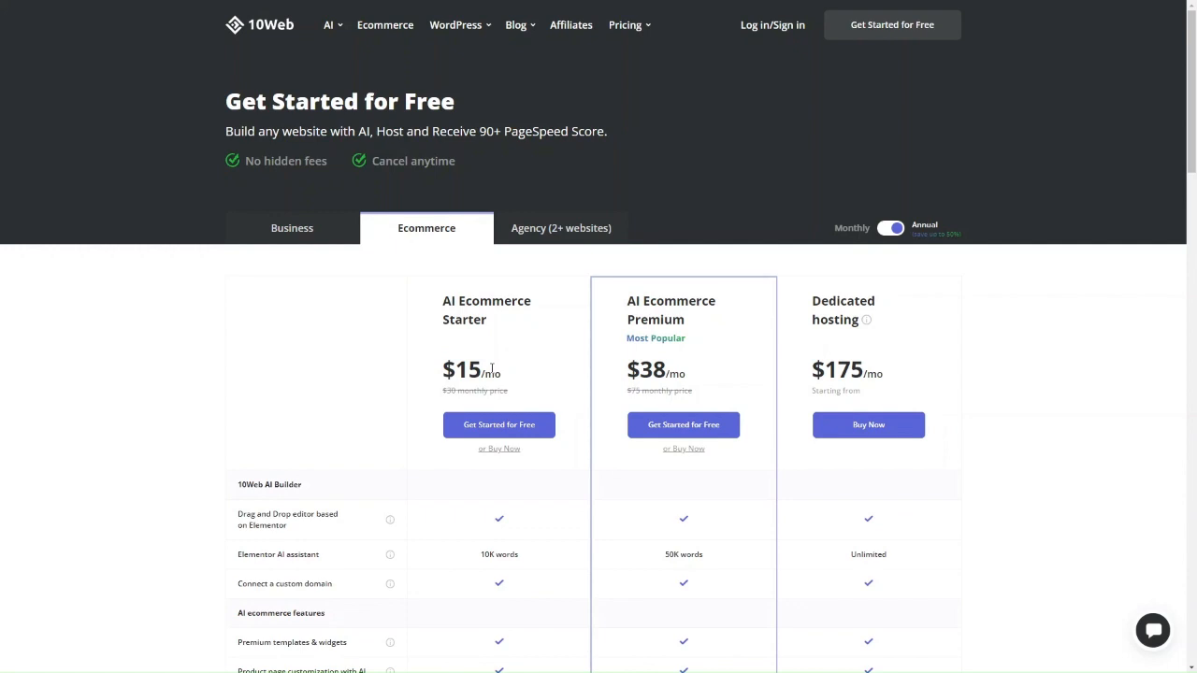
{"action": "left_click", "coordinate": [342, 244]}
{"action": "scroll", "coordinate": [494, 345], "scroll_direction": "down", "scroll_amount": 2}
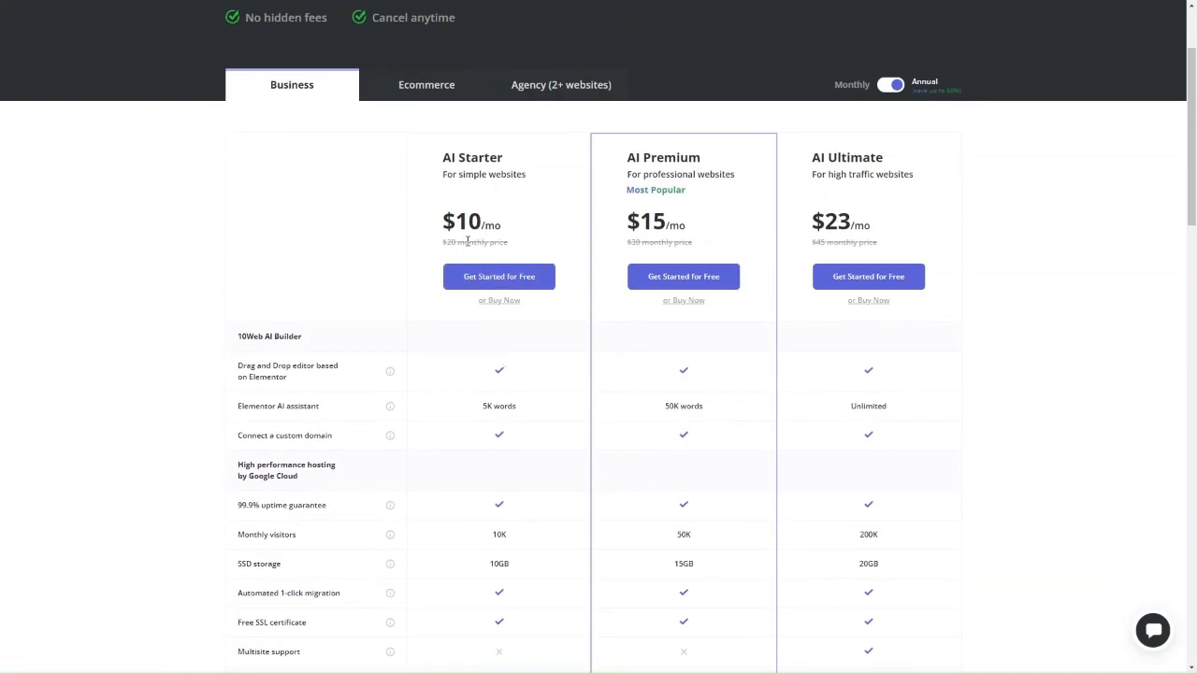
{"action": "scroll", "coordinate": [484, 257], "scroll_direction": "up", "scroll_amount": 2}
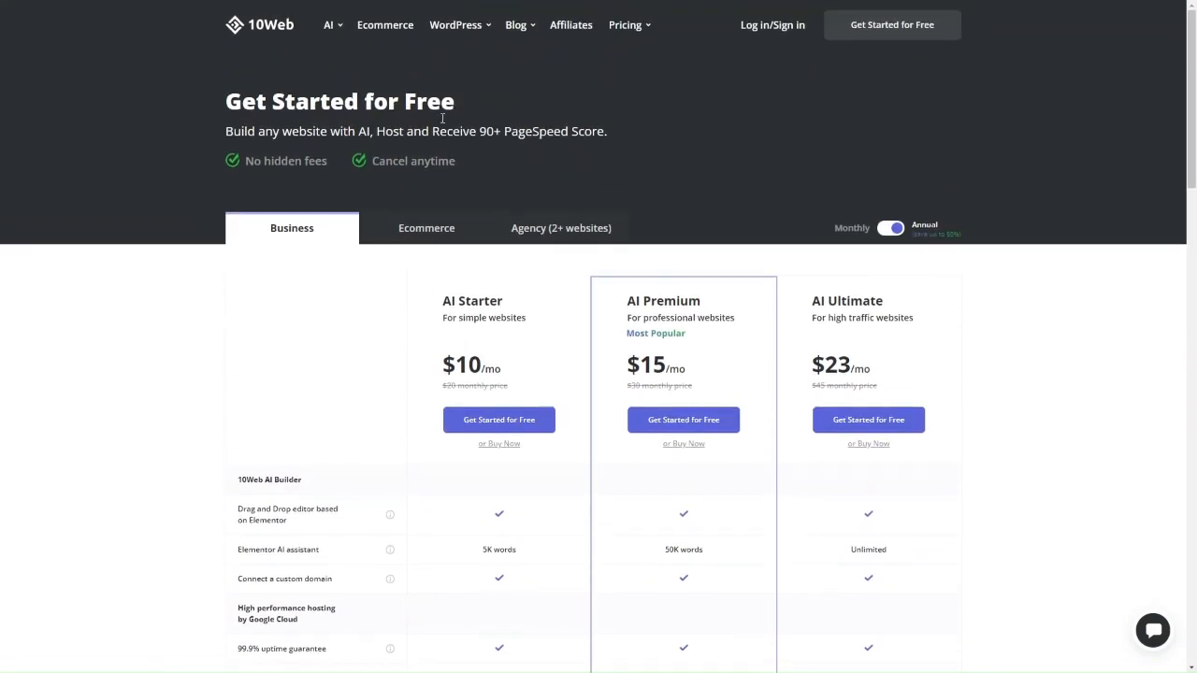
{"action": "scroll", "coordinate": [503, 311], "scroll_direction": "down", "scroll_amount": 2}
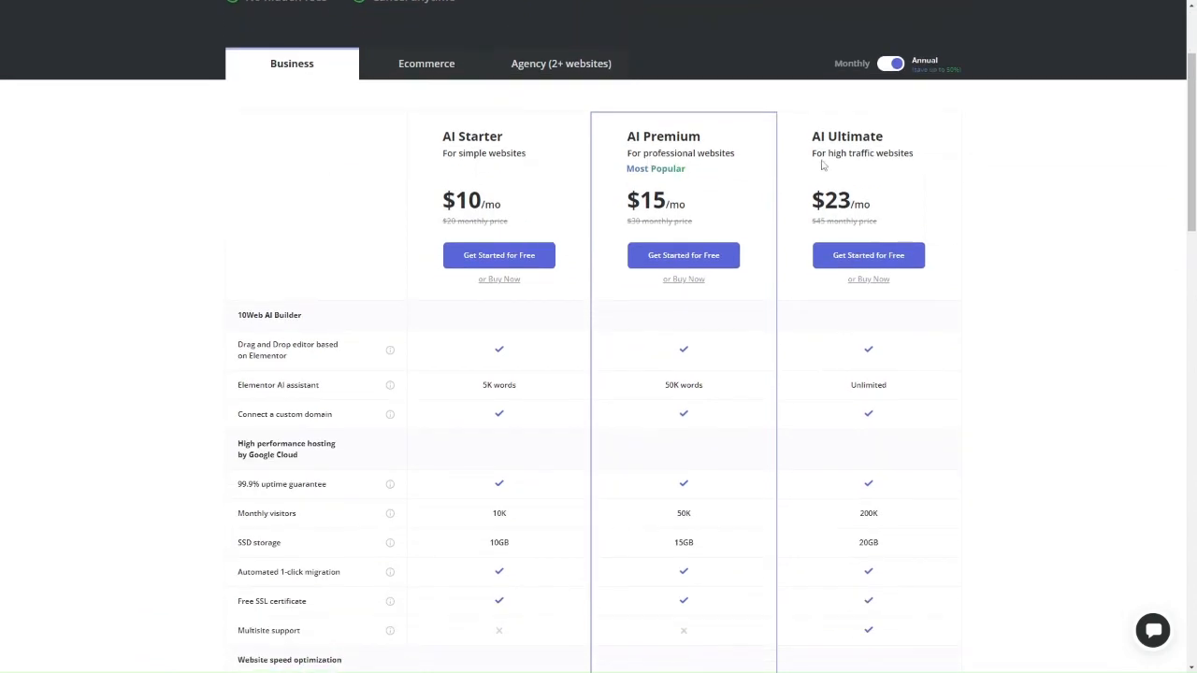
Toggle billing to Monthly and back to Annual, then review the Business features table
{"action": "left_click", "coordinate": [888, 68]}
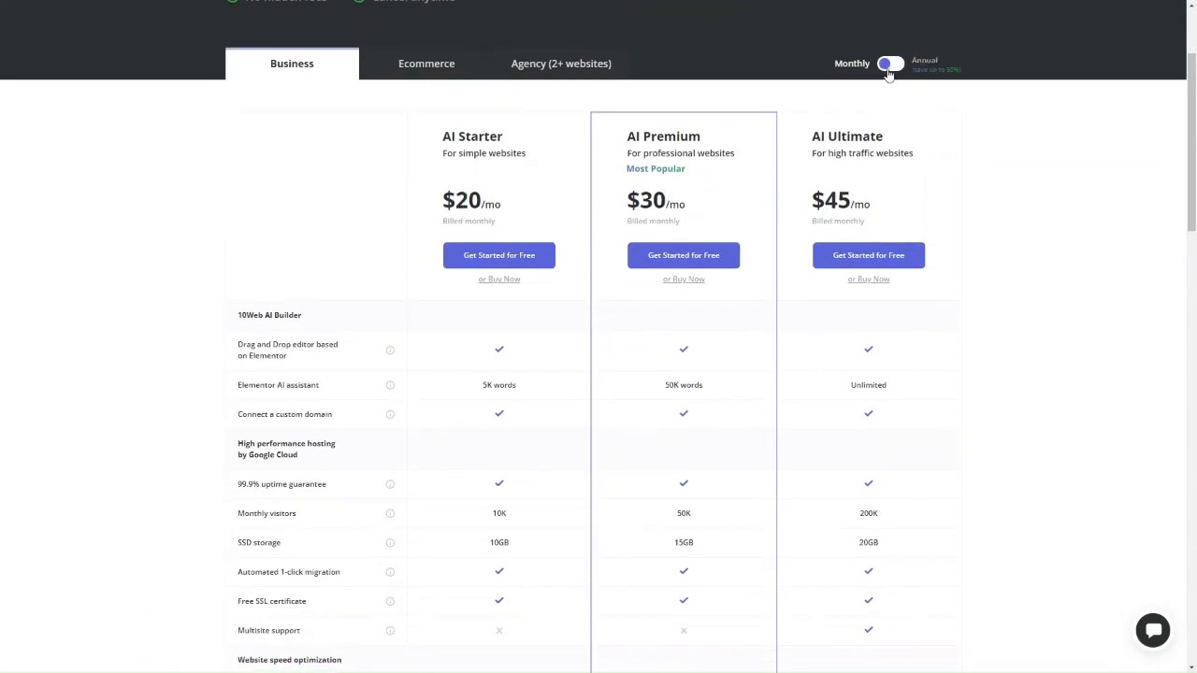
{"action": "left_click", "coordinate": [893, 65]}
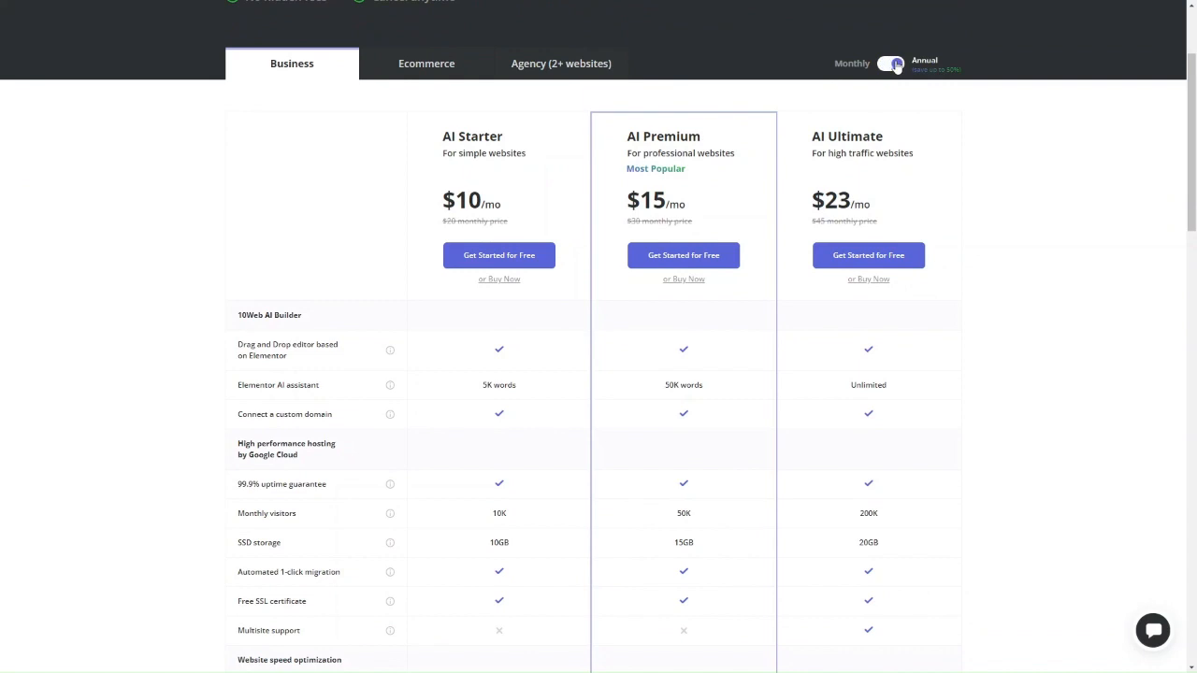
{"action": "scroll", "coordinate": [484, 408], "scroll_direction": "down", "scroll_amount": 1}
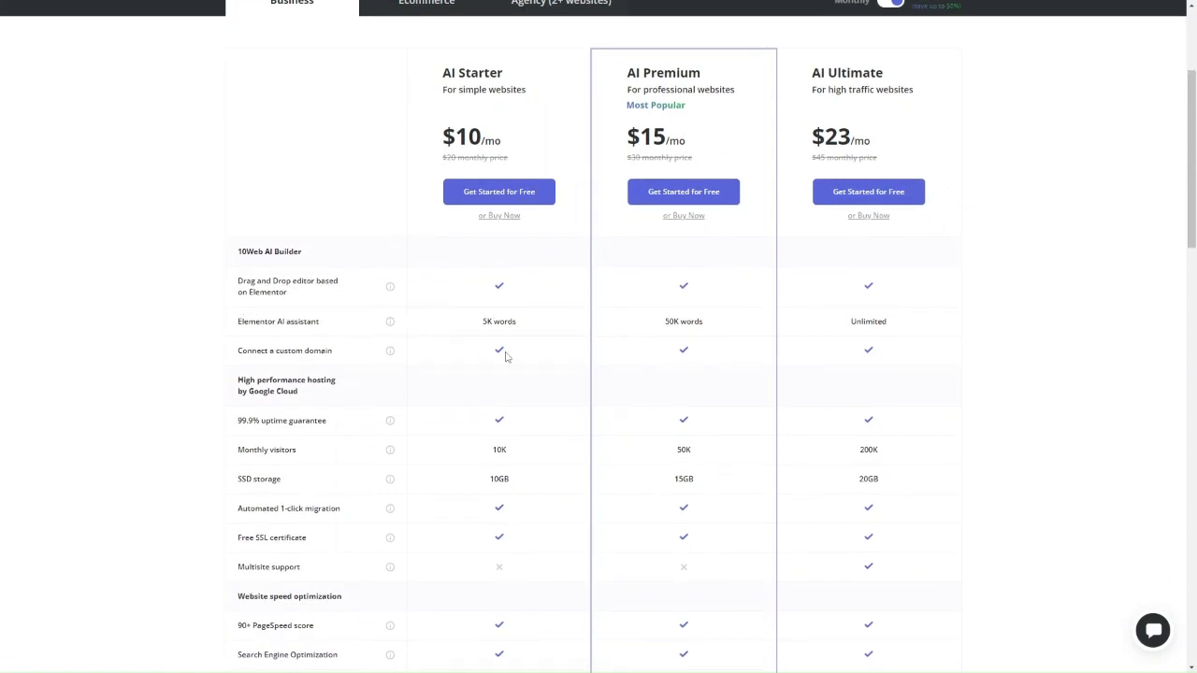
{"action": "scroll", "coordinate": [506, 356], "scroll_direction": "down", "scroll_amount": 1}
{"action": "scroll", "coordinate": [505, 332], "scroll_direction": "down", "scroll_amount": 1}
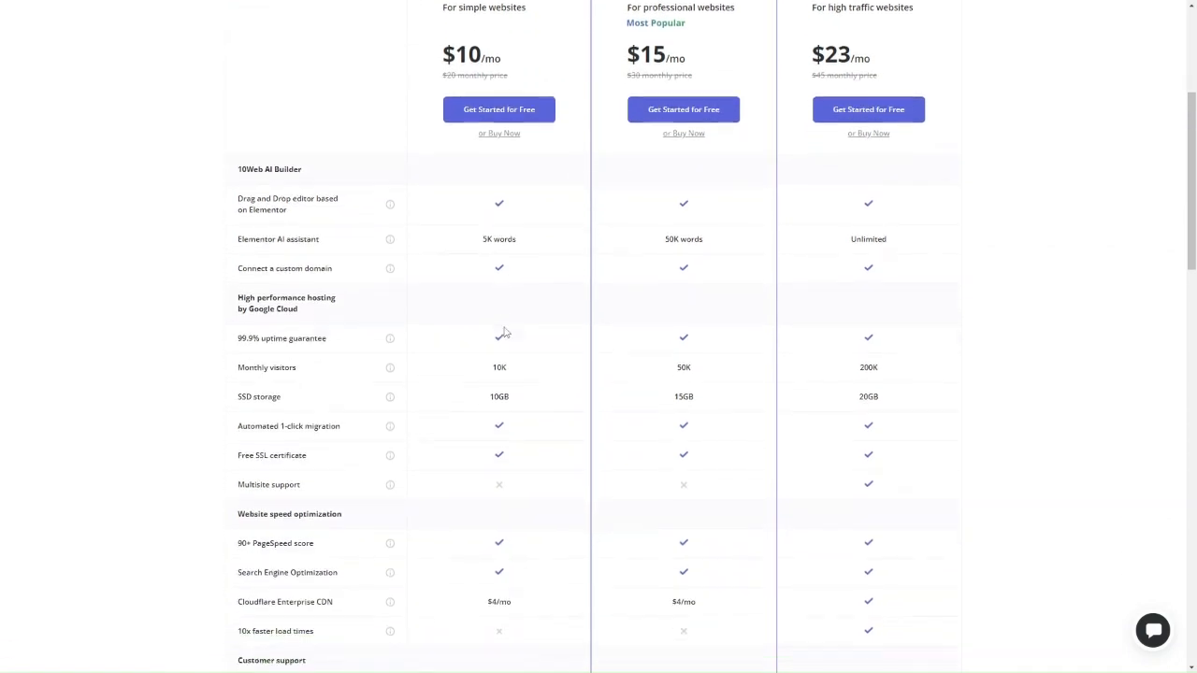
{"action": "scroll", "coordinate": [505, 331], "scroll_direction": "down", "scroll_amount": 1}
{"action": "scroll", "coordinate": [497, 380], "scroll_direction": "down", "scroll_amount": 2}
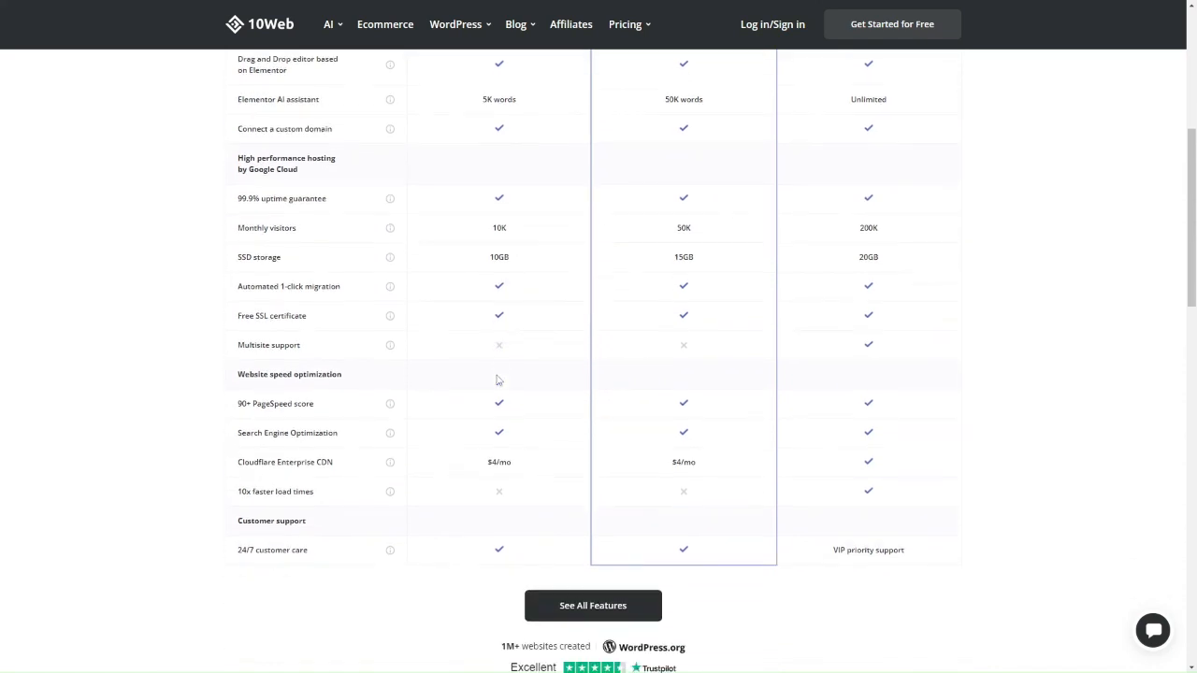
{"action": "scroll", "coordinate": [511, 424], "scroll_direction": "down", "scroll_amount": 1}
{"action": "scroll", "coordinate": [511, 417], "scroll_direction": "up", "scroll_amount": 11}
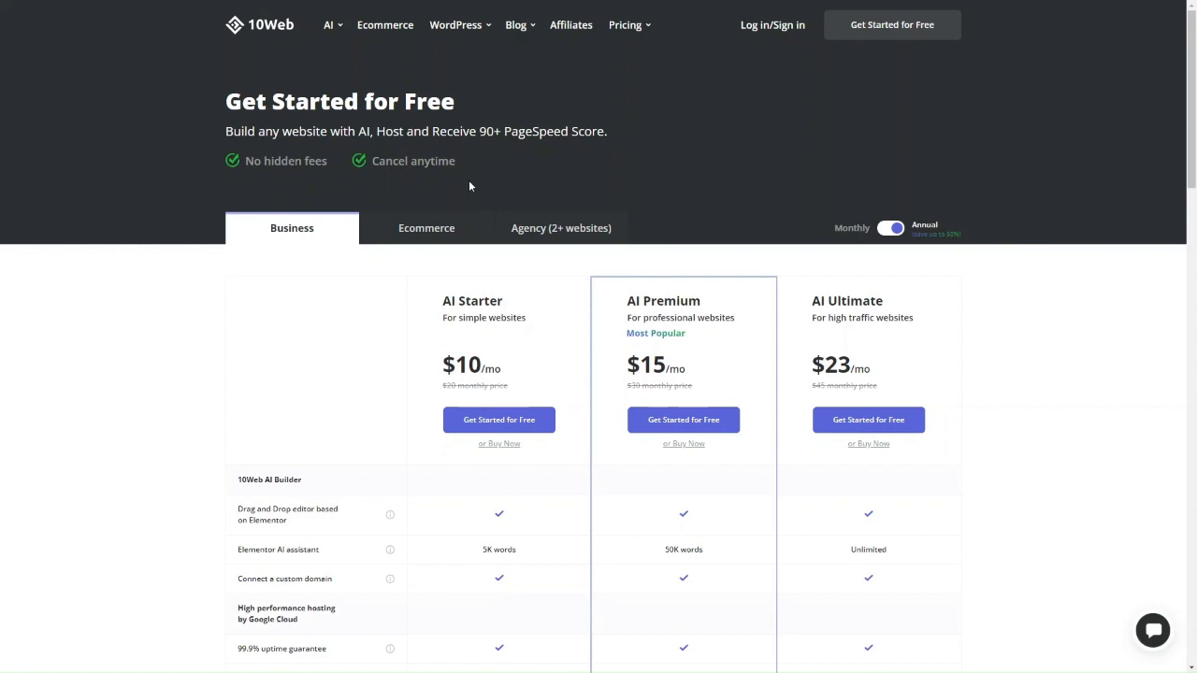
Return to the 10Web homepage via the logo and choose Generate Your Website
{"action": "left_click", "coordinate": [257, 24]}
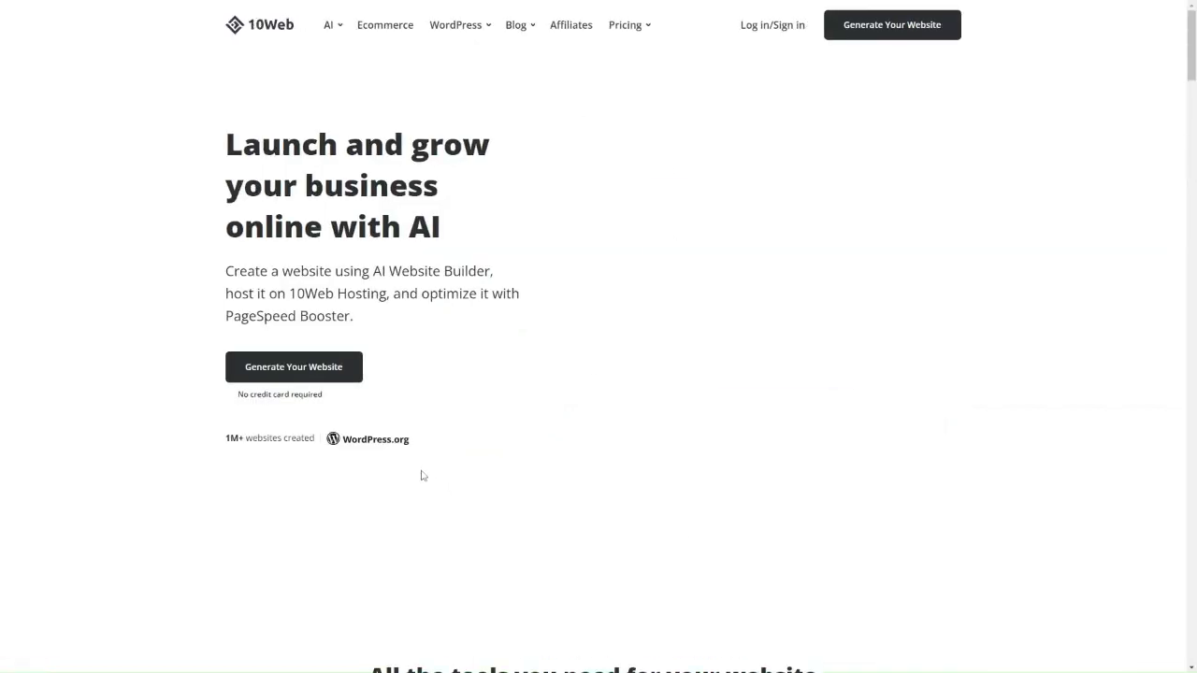
{"action": "scroll", "coordinate": [421, 475], "scroll_direction": "down", "scroll_amount": 3}
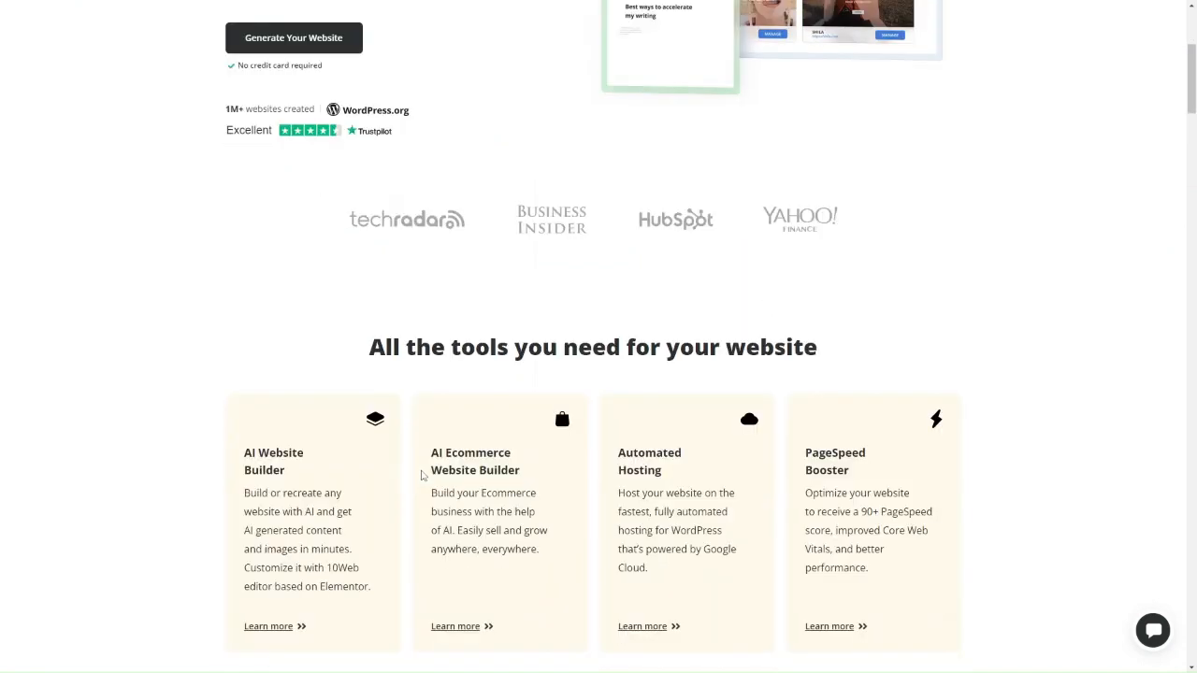
{"action": "scroll", "coordinate": [422, 476], "scroll_direction": "up", "scroll_amount": 3}
{"action": "scroll", "coordinate": [422, 476], "scroll_direction": "down", "scroll_amount": 3}
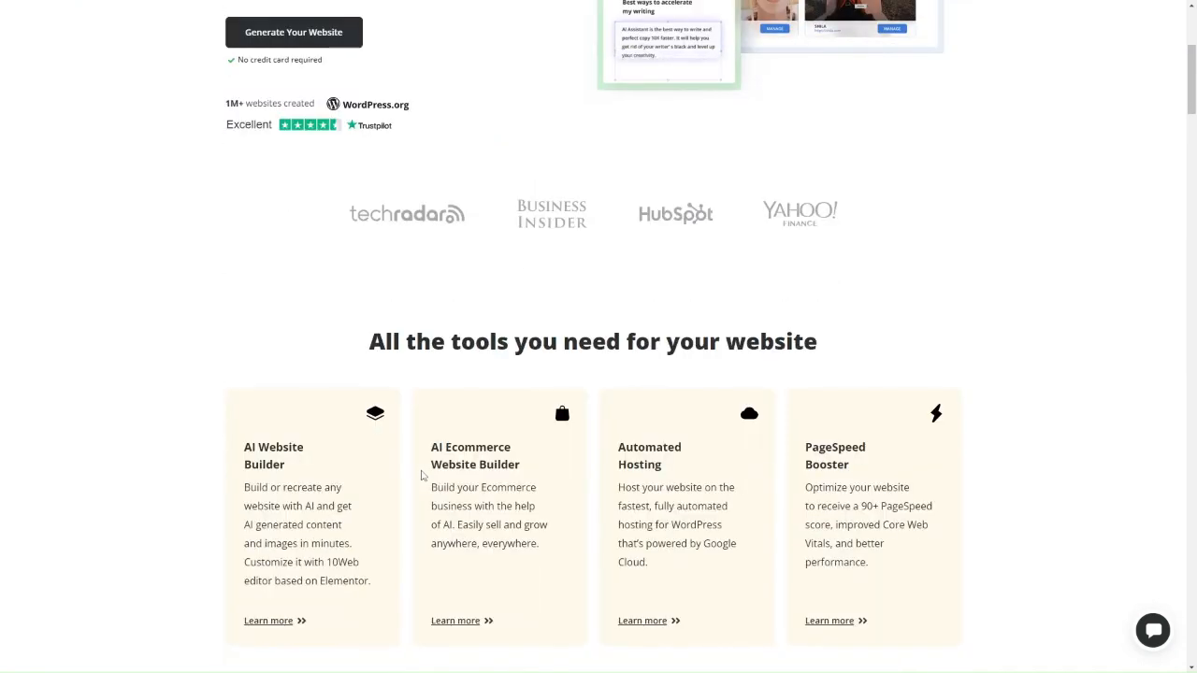
{"action": "scroll", "coordinate": [422, 475], "scroll_direction": "up", "scroll_amount": 2}
{"action": "scroll", "coordinate": [421, 476], "scroll_direction": "up", "scroll_amount": 2}
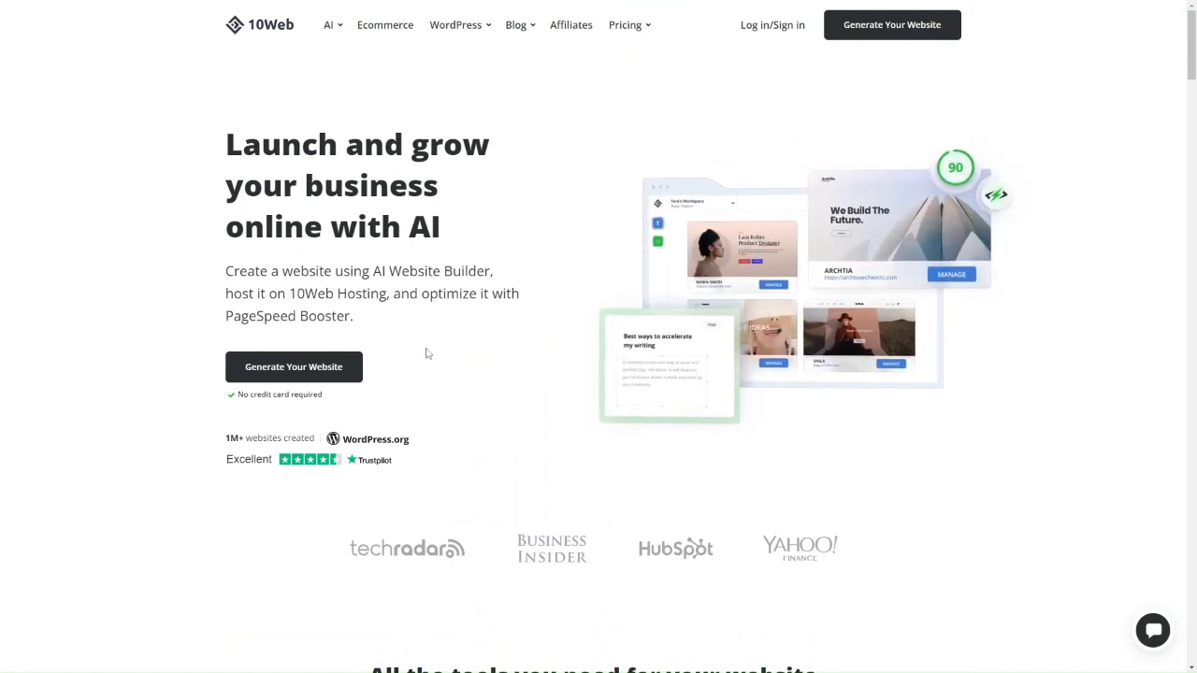
{"action": "left_click", "coordinate": [321, 371]}
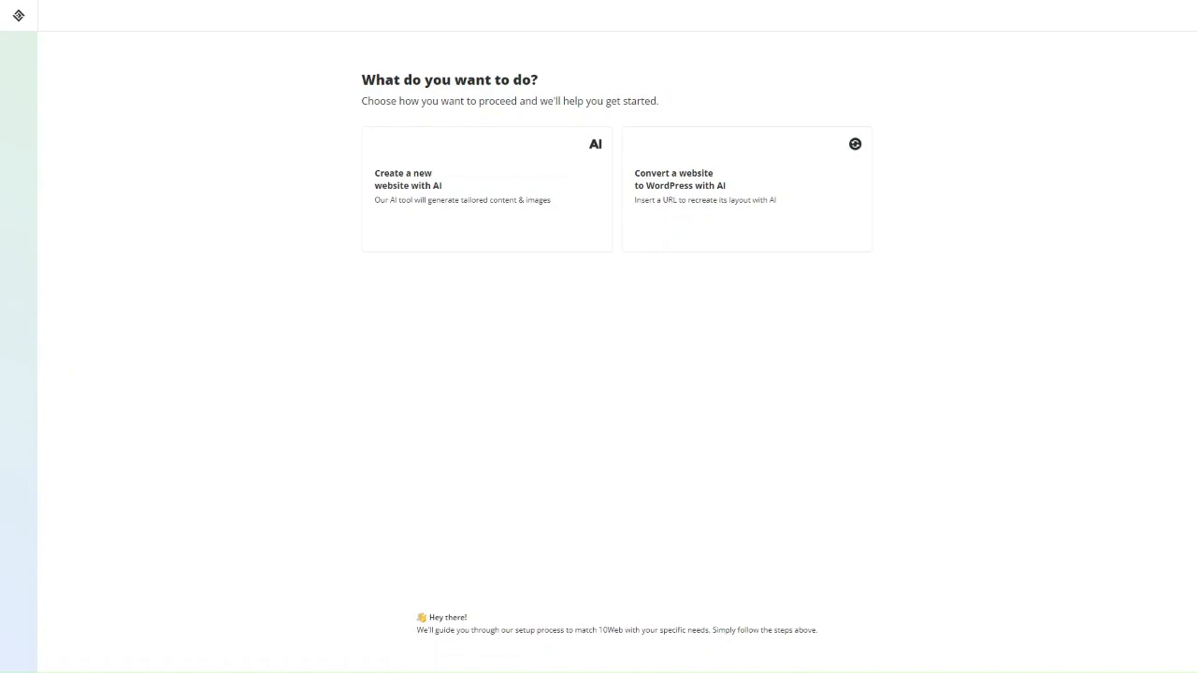
Pick 'Create a new website with AI' and the informational website option
{"action": "left_click", "coordinate": [443, 224]}
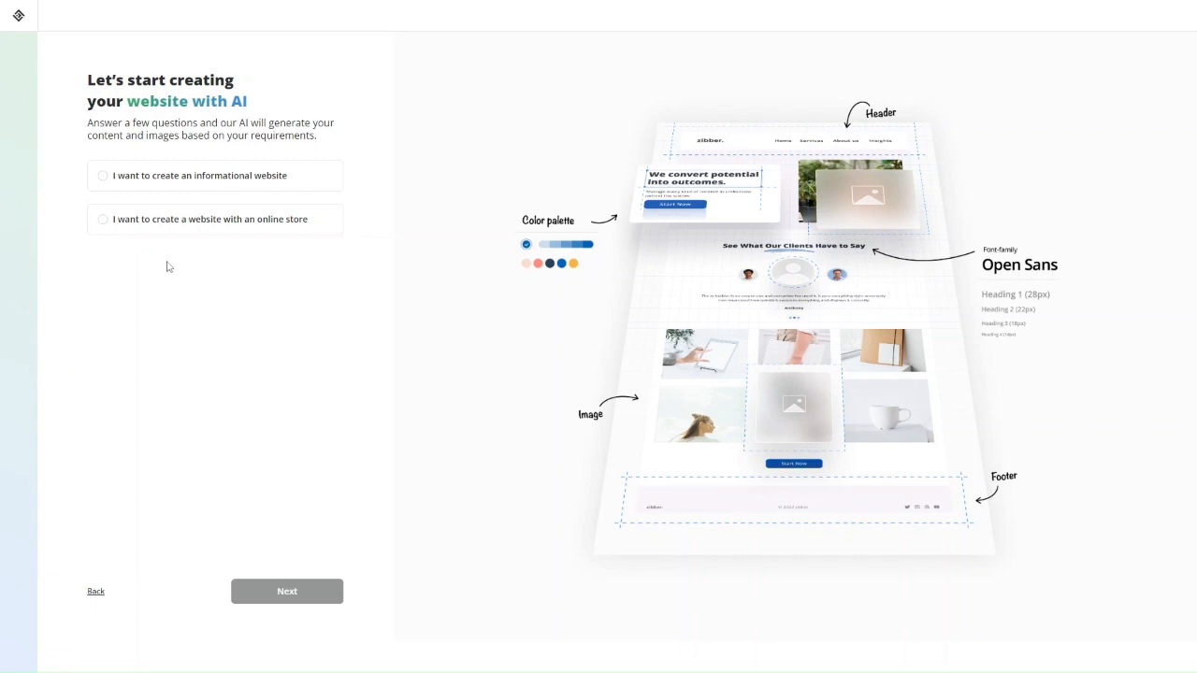
{"action": "left_click", "coordinate": [263, 192]}
Select Digital agency as the business type and continue to Step 2/5
{"action": "left_click", "coordinate": [307, 595]}
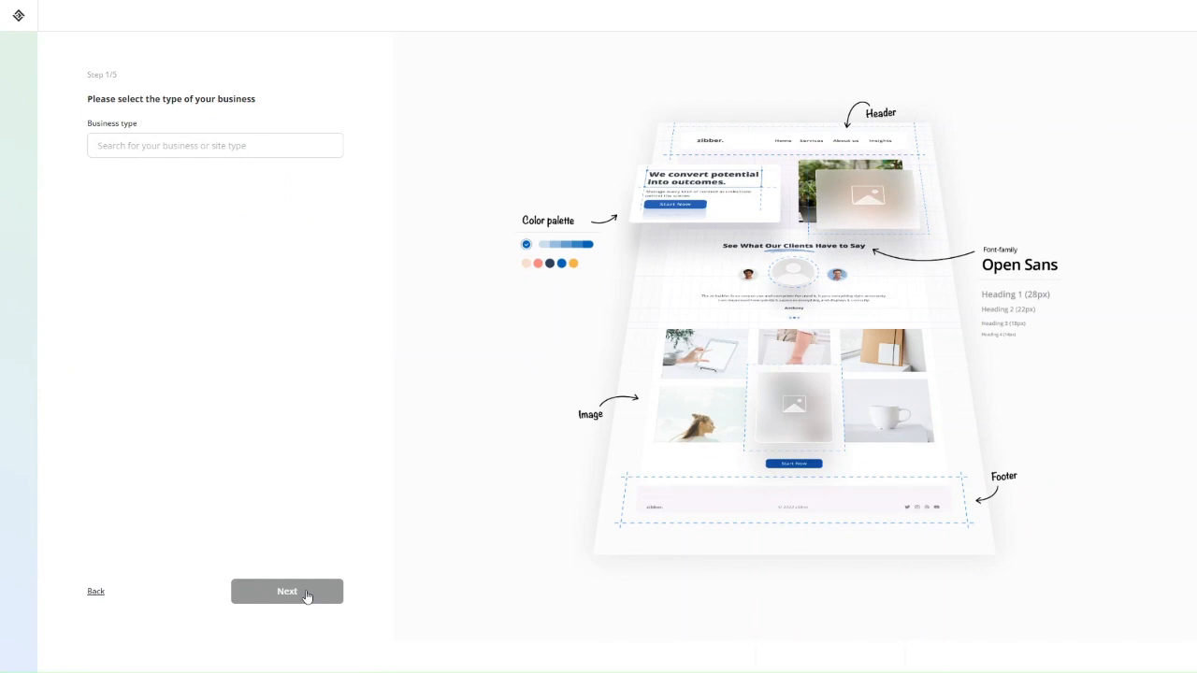
{"action": "left_click", "coordinate": [162, 152]}
{"action": "scroll", "coordinate": [161, 216], "scroll_direction": "down", "scroll_amount": 10}
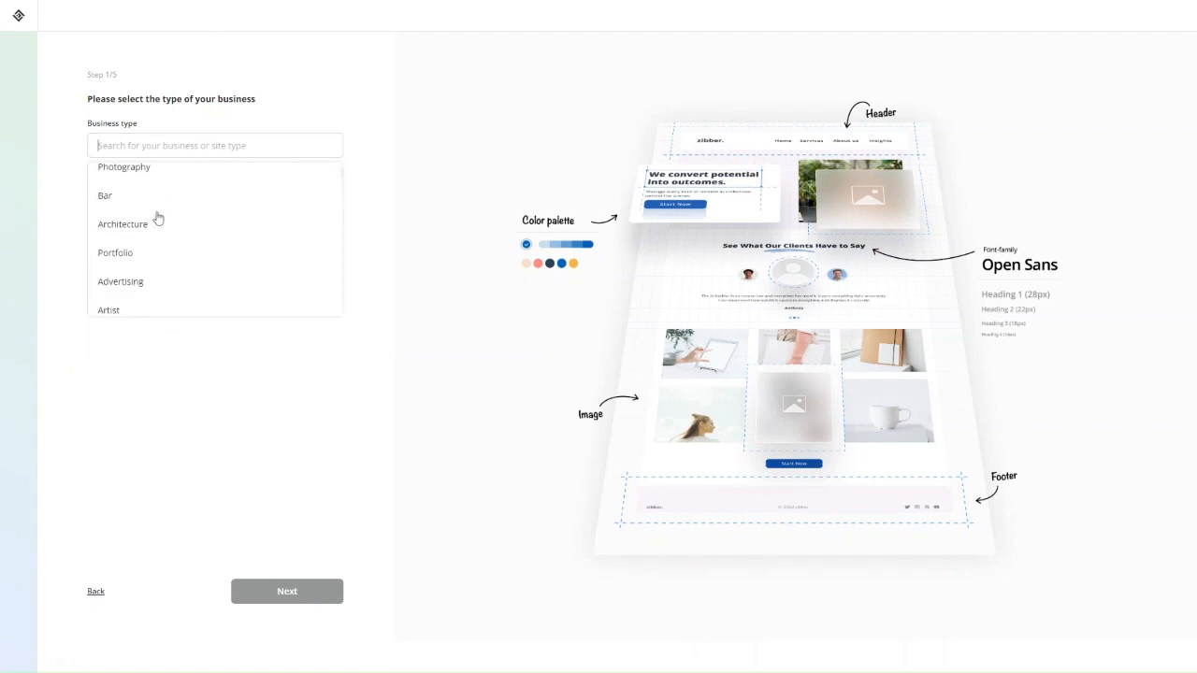
{"action": "scroll", "coordinate": [158, 218], "scroll_direction": "down", "scroll_amount": 5}
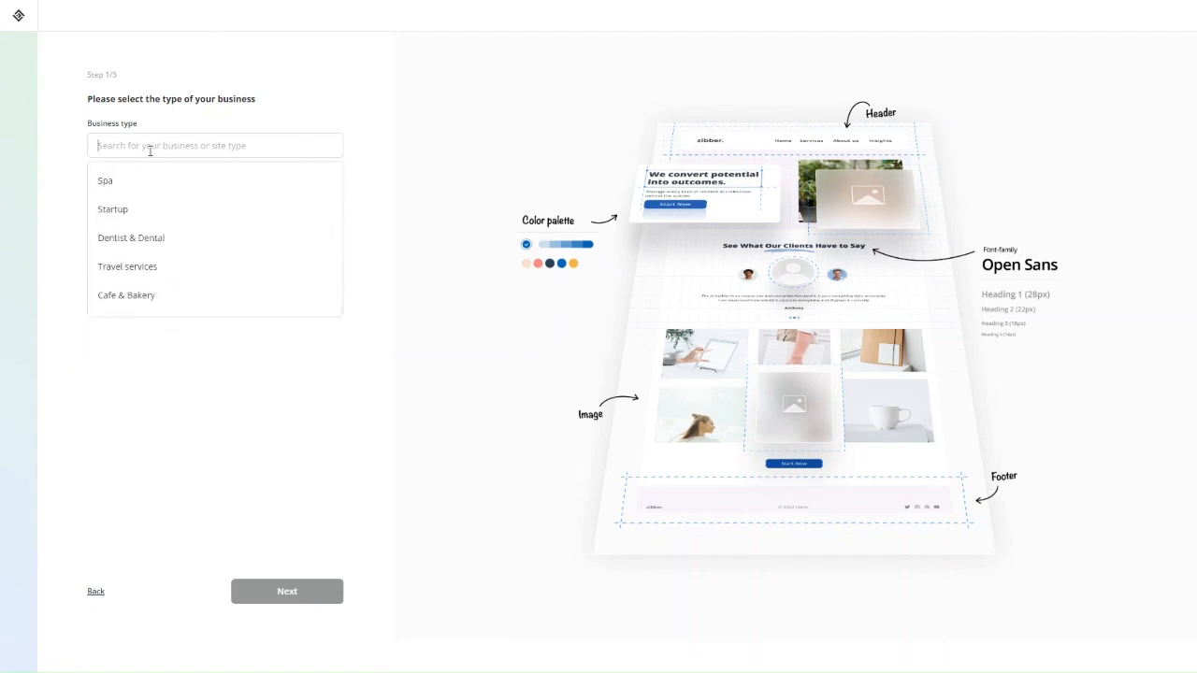
{"action": "type", "text": "dent"}
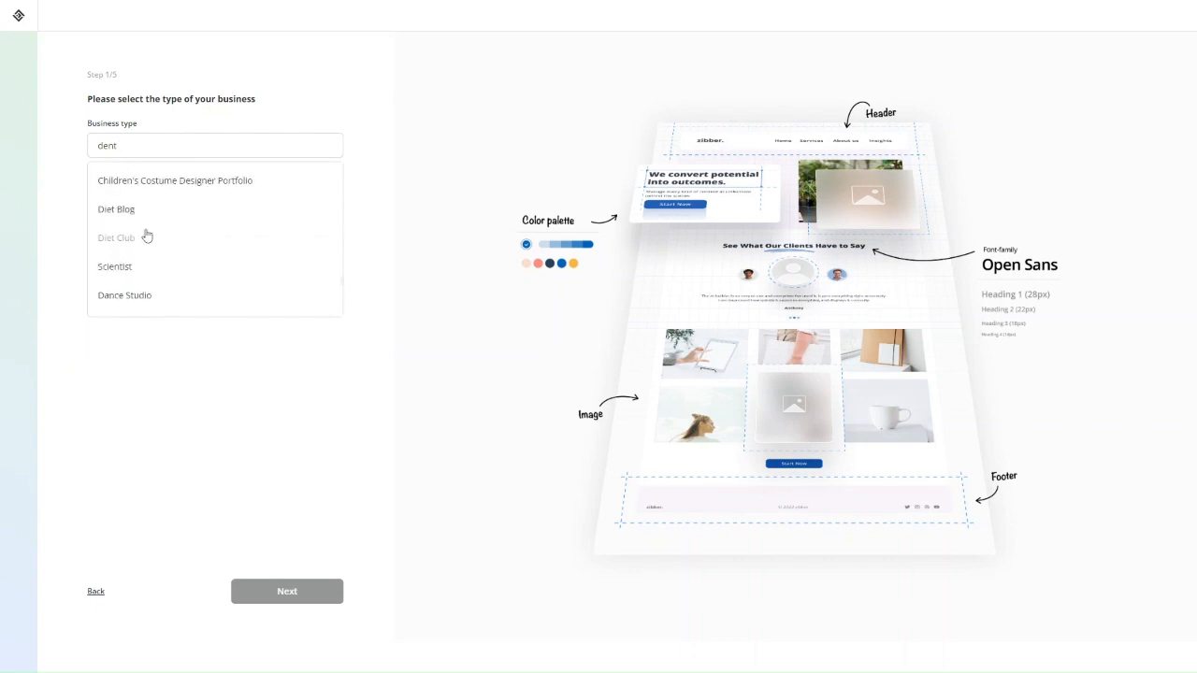
{"action": "scroll", "coordinate": [147, 235], "scroll_direction": "up", "scroll_amount": 12}
{"action": "type", "text": "=="}
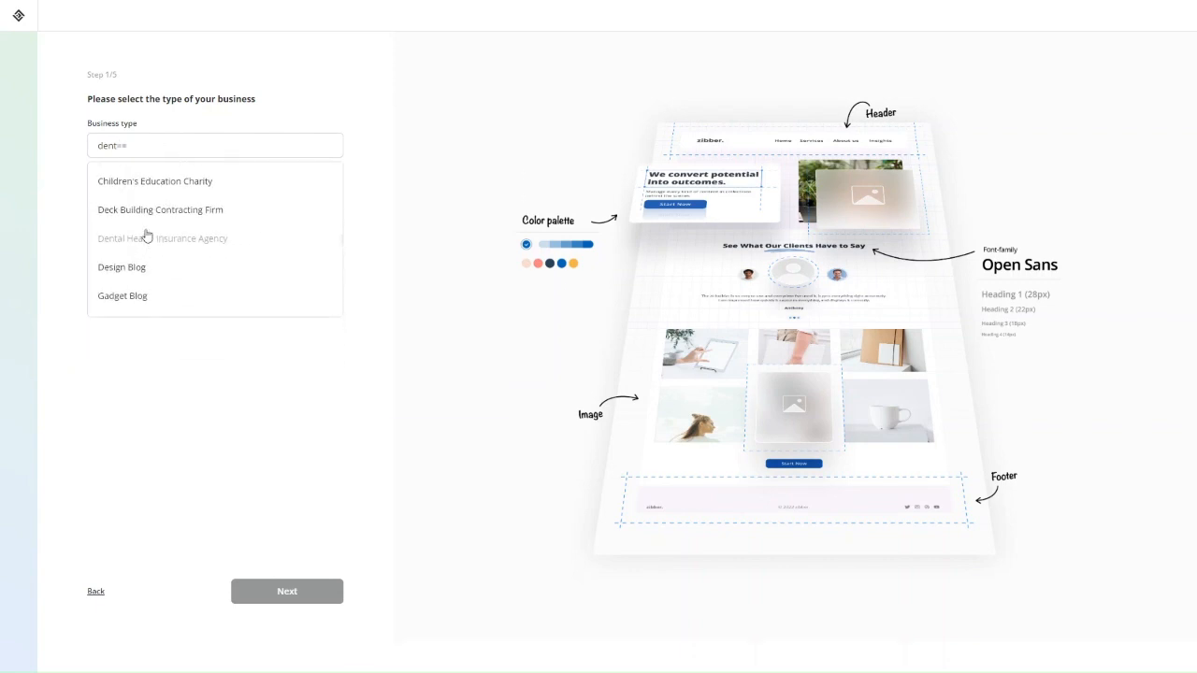
{"action": "key", "text": "BackSpace"}
{"action": "key", "text": "BackSpace"}
{"action": "key", "text": "BackSpace"}
{"action": "key", "text": "BackSpace"}
{"action": "key", "text": "BackSpace"}
{"action": "key", "text": "BackSpace"}
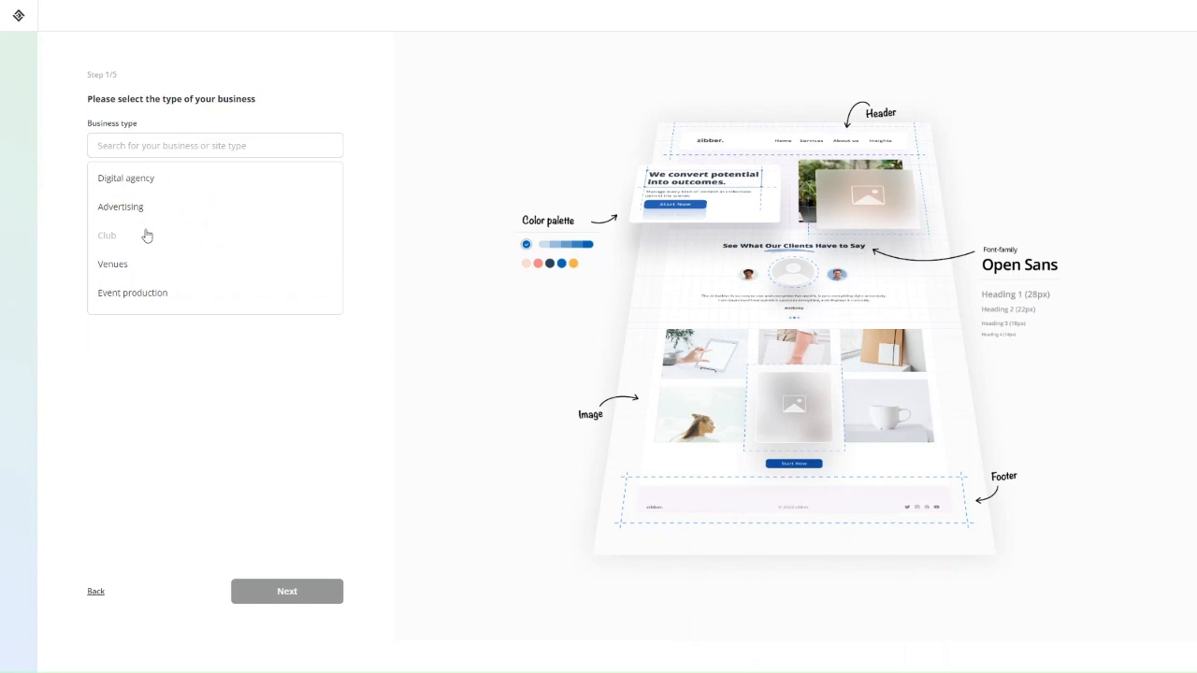
{"action": "left_click", "coordinate": [143, 181]}
{"action": "left_click", "coordinate": [300, 590]}
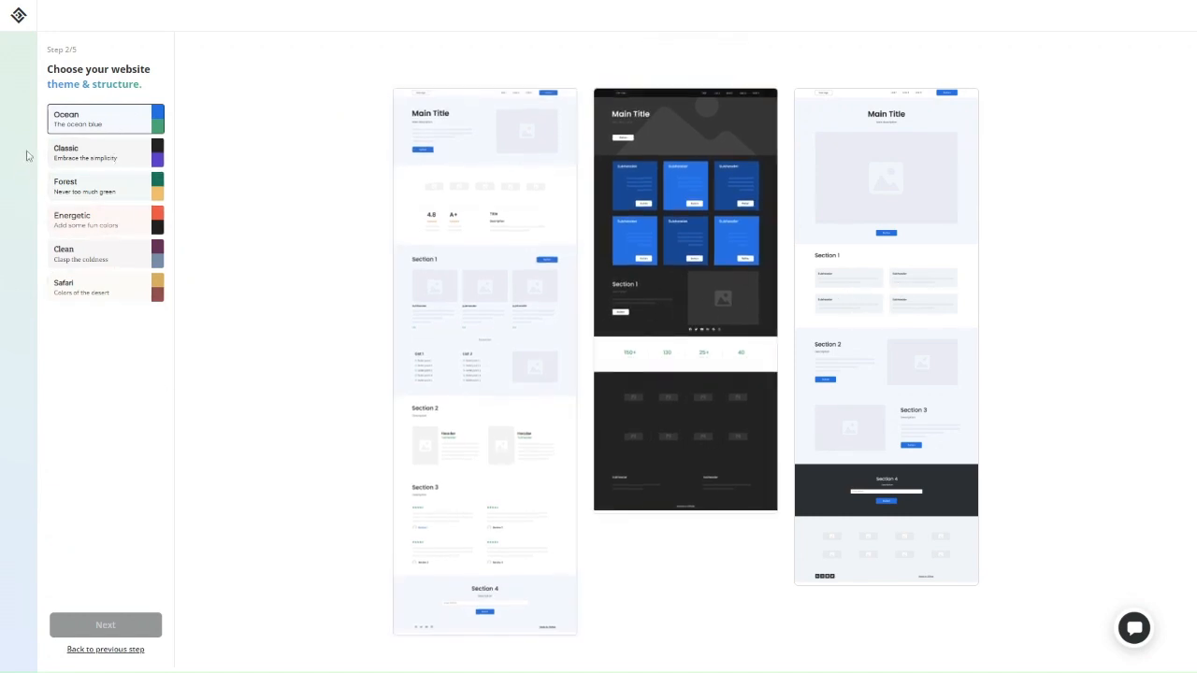
Preview the layouts in the Classic, Energetic, Clean, Safari and Ocean themes
{"action": "left_click", "coordinate": [84, 155]}
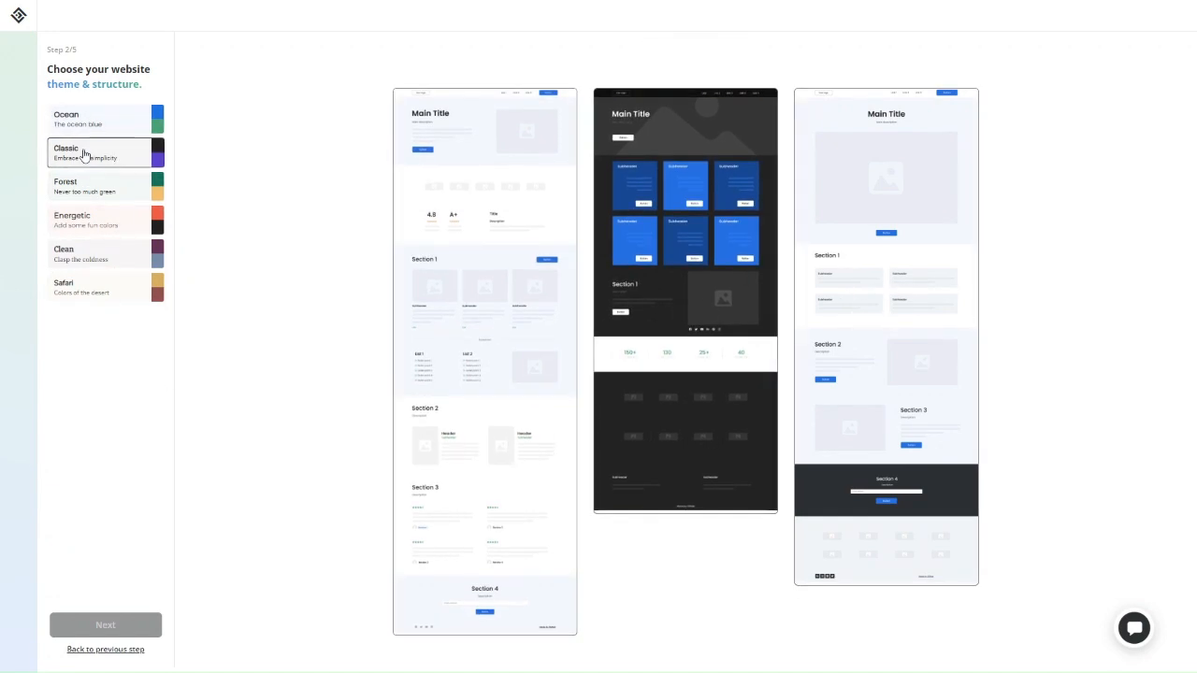
{"action": "left_click", "coordinate": [82, 235]}
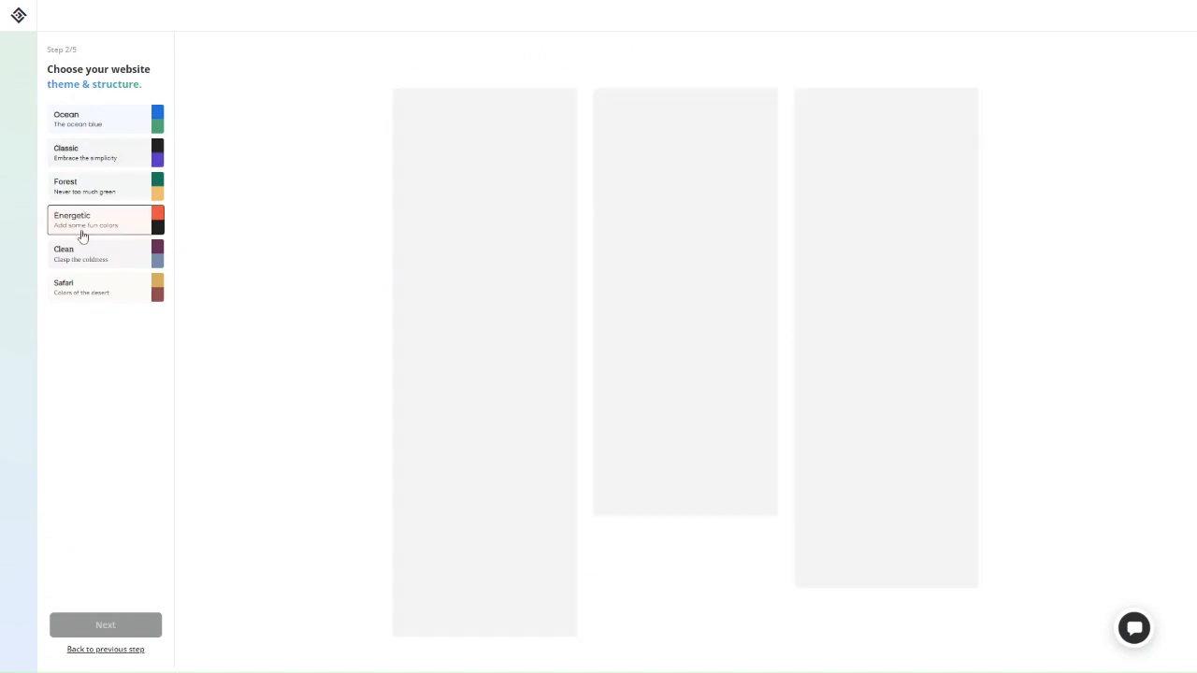
{"action": "left_click", "coordinate": [78, 258]}
{"action": "left_click", "coordinate": [80, 299]}
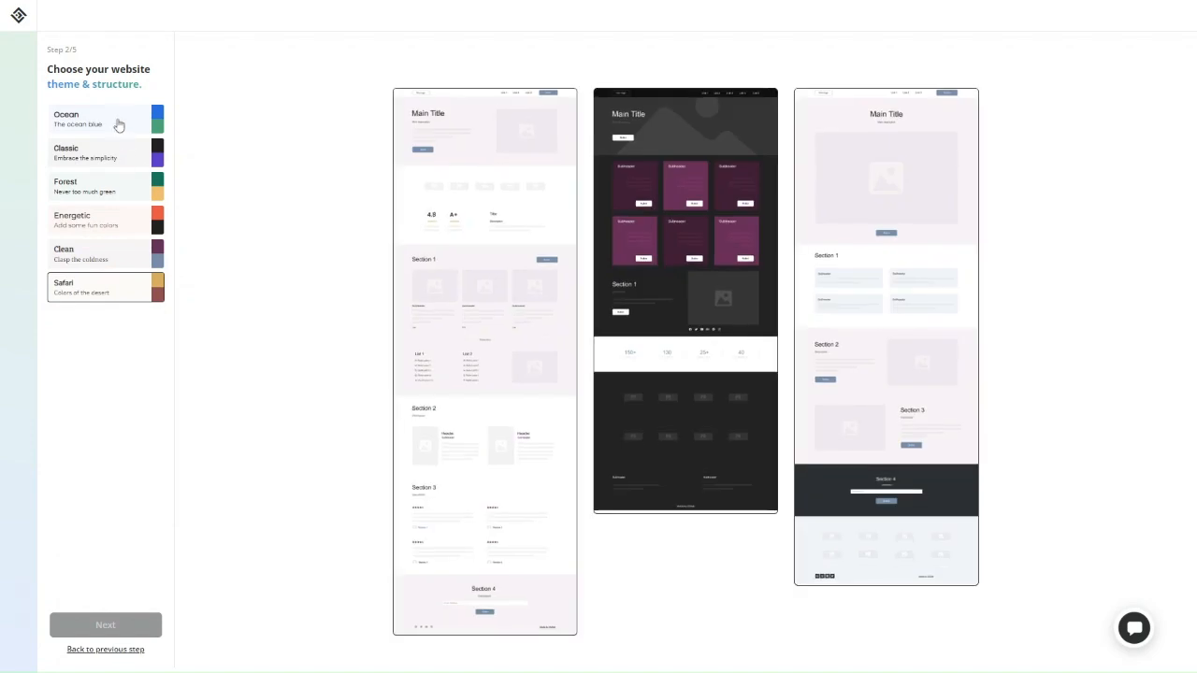
{"action": "left_click", "coordinate": [113, 120]}
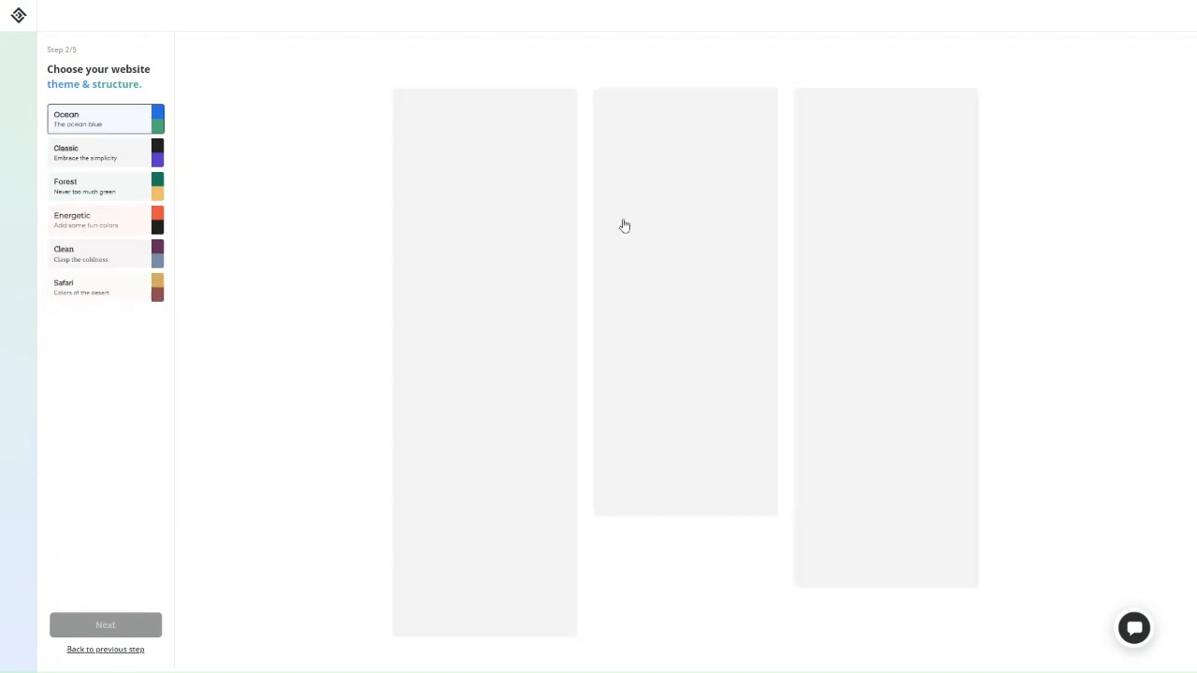
{"action": "mouse_move", "coordinate": [946, 340]}
{"action": "mouse_move", "coordinate": [545, 299]}
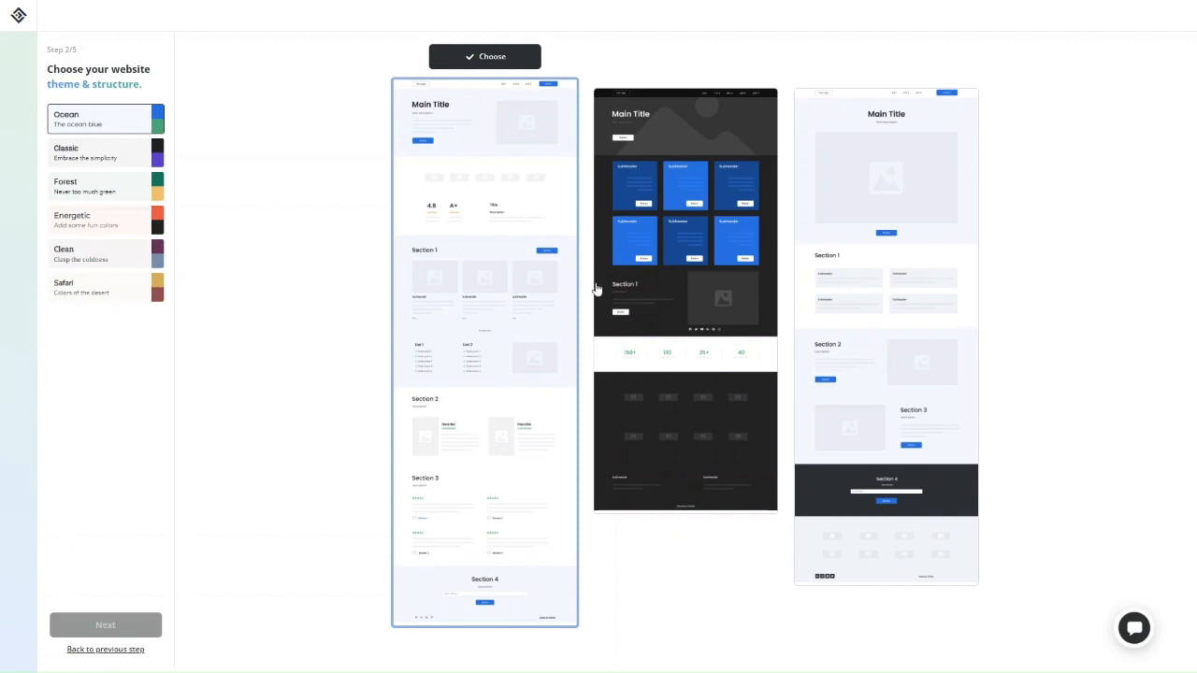
{"action": "mouse_move", "coordinate": [681, 293]}
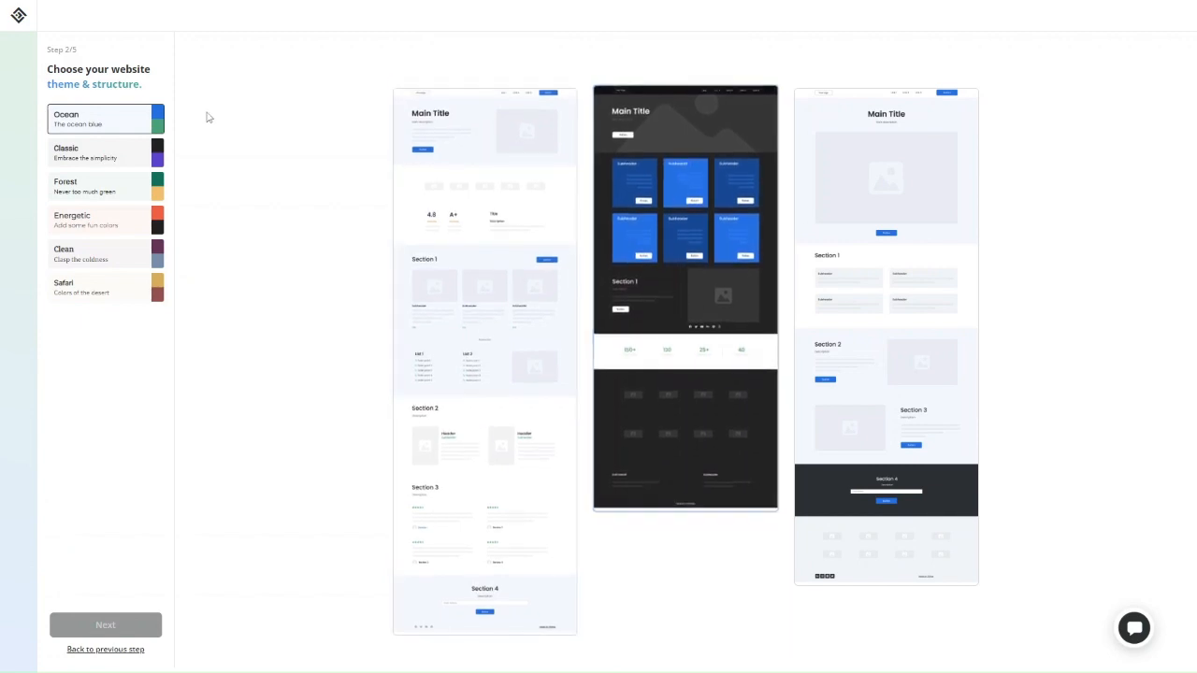
{"action": "mouse_move", "coordinate": [901, 362]}
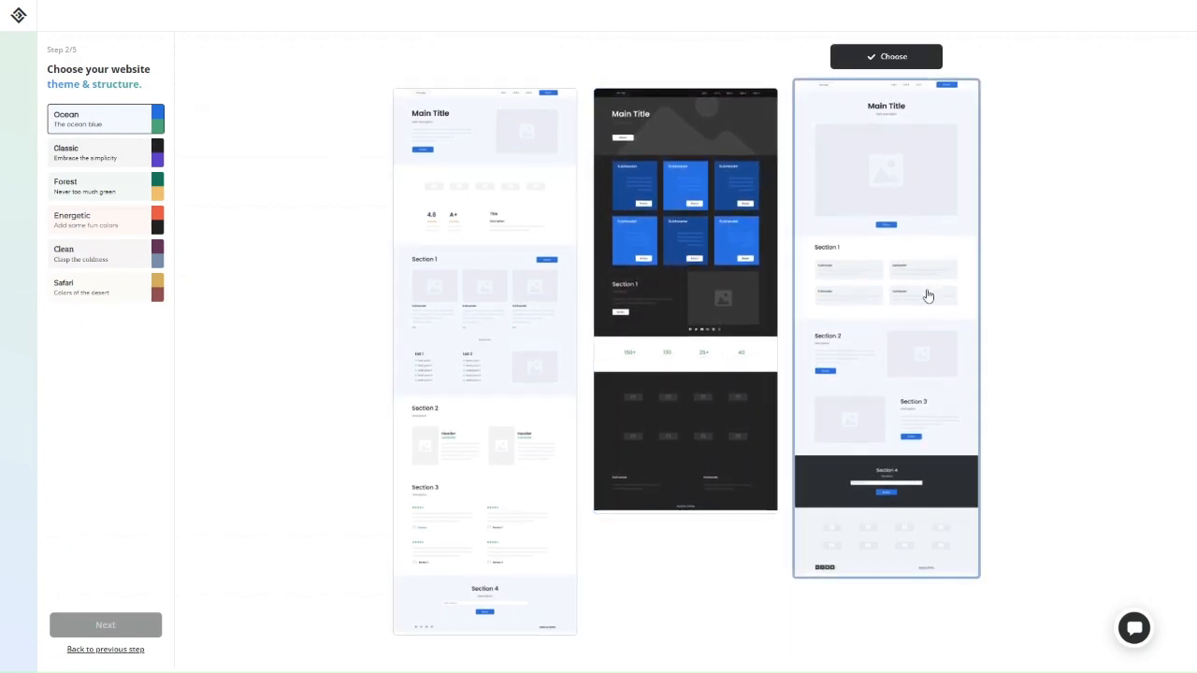
Apply the Forest theme with the first layout and proceed to company details
{"action": "left_click", "coordinate": [106, 192]}
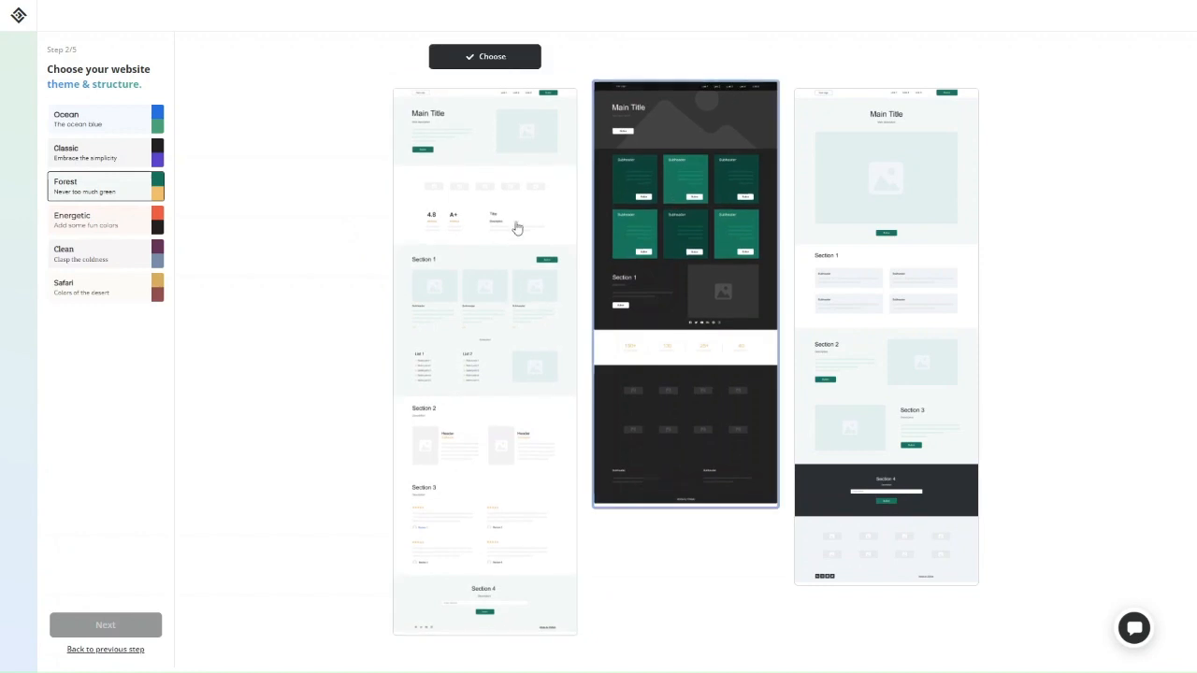
{"action": "left_click", "coordinate": [484, 246]}
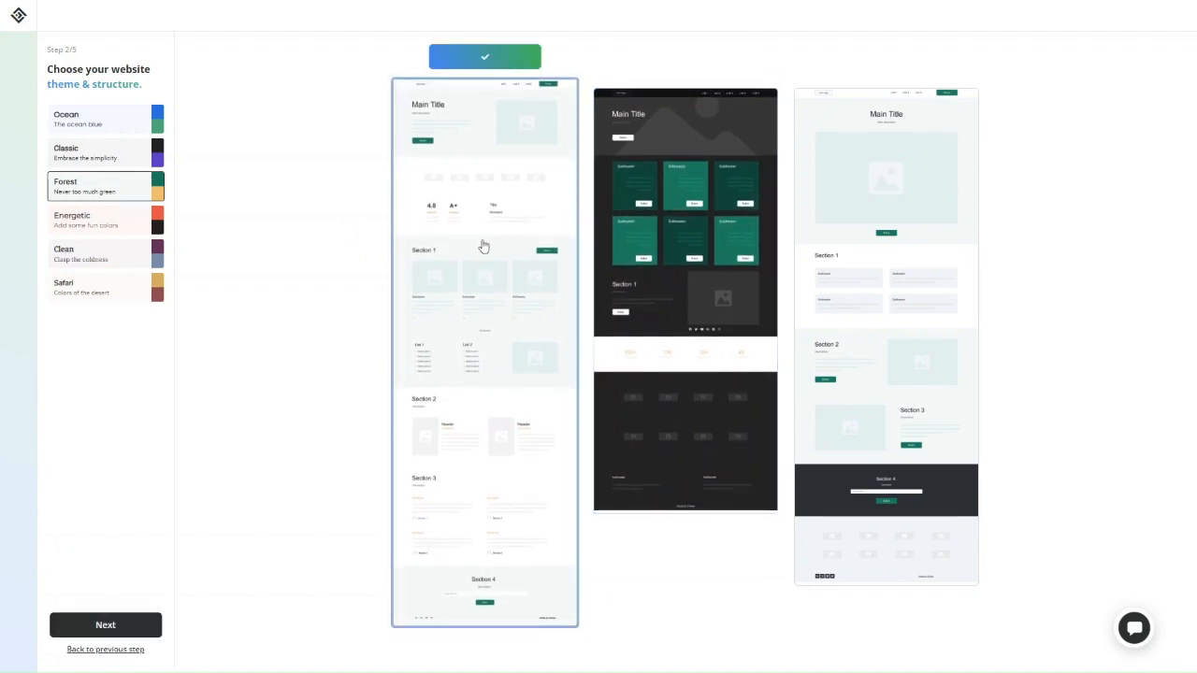
{"action": "left_click", "coordinate": [127, 626]}
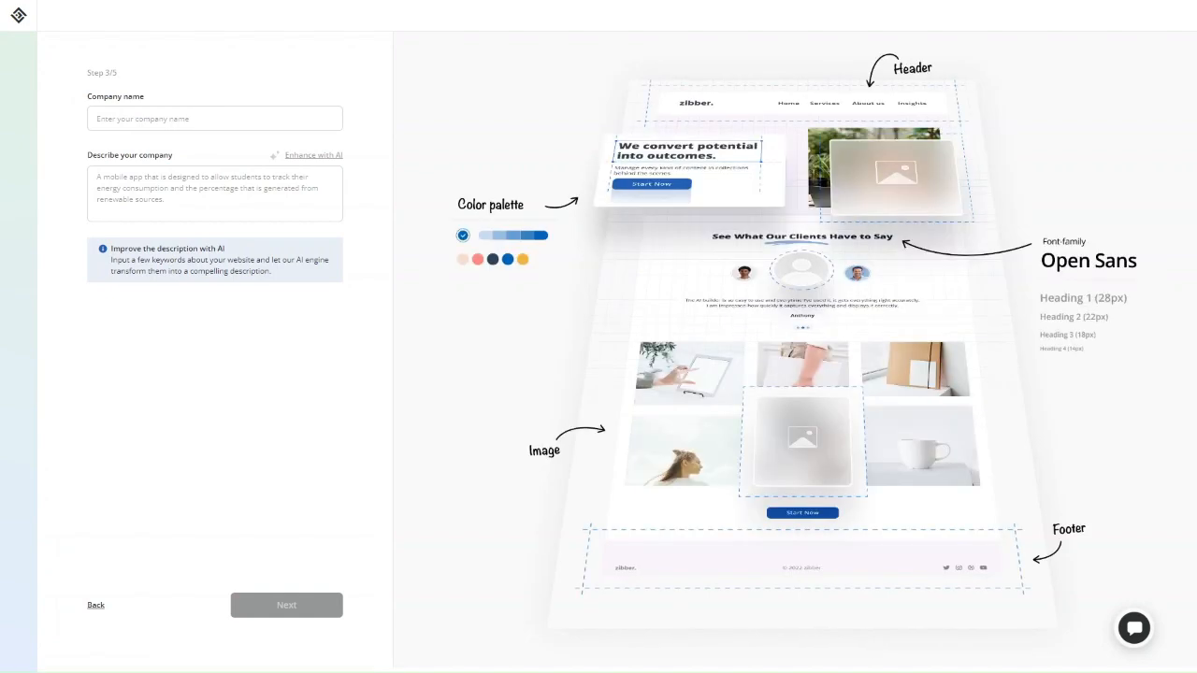
Name the company ProfileTree, paste a description, enhance it with AI, and continue
{"action": "left_click", "coordinate": [199, 114]}
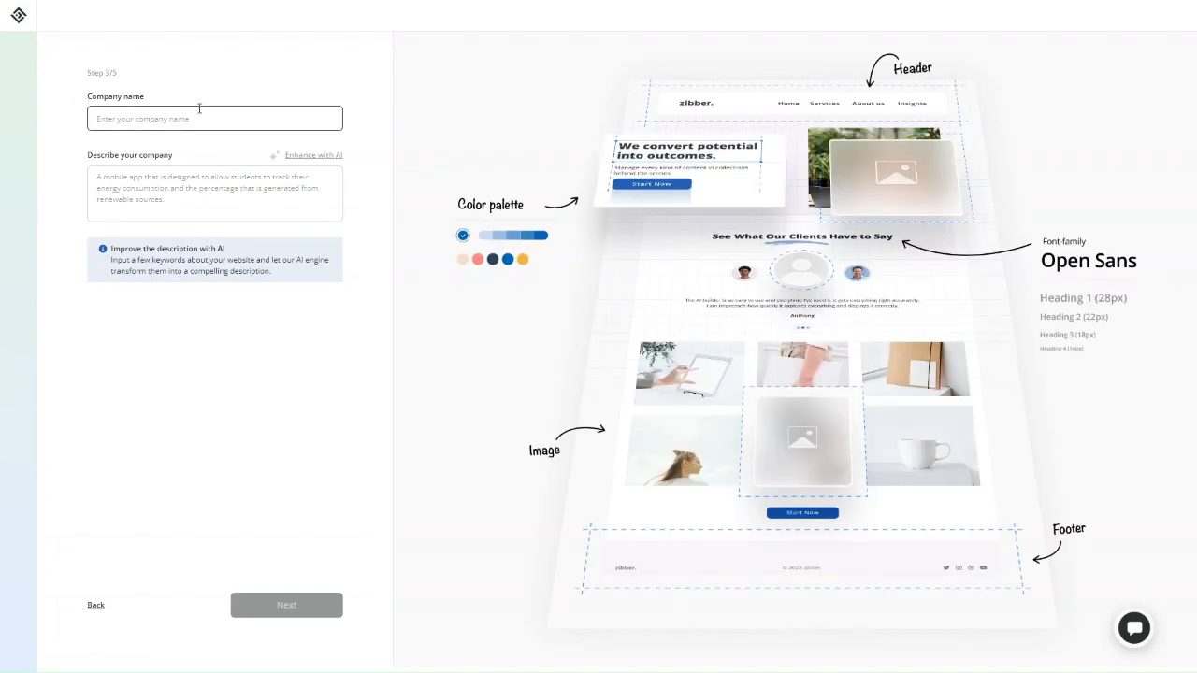
{"action": "type", "text": "ProfileTree"}
{"action": "left_click", "coordinate": [208, 183]}
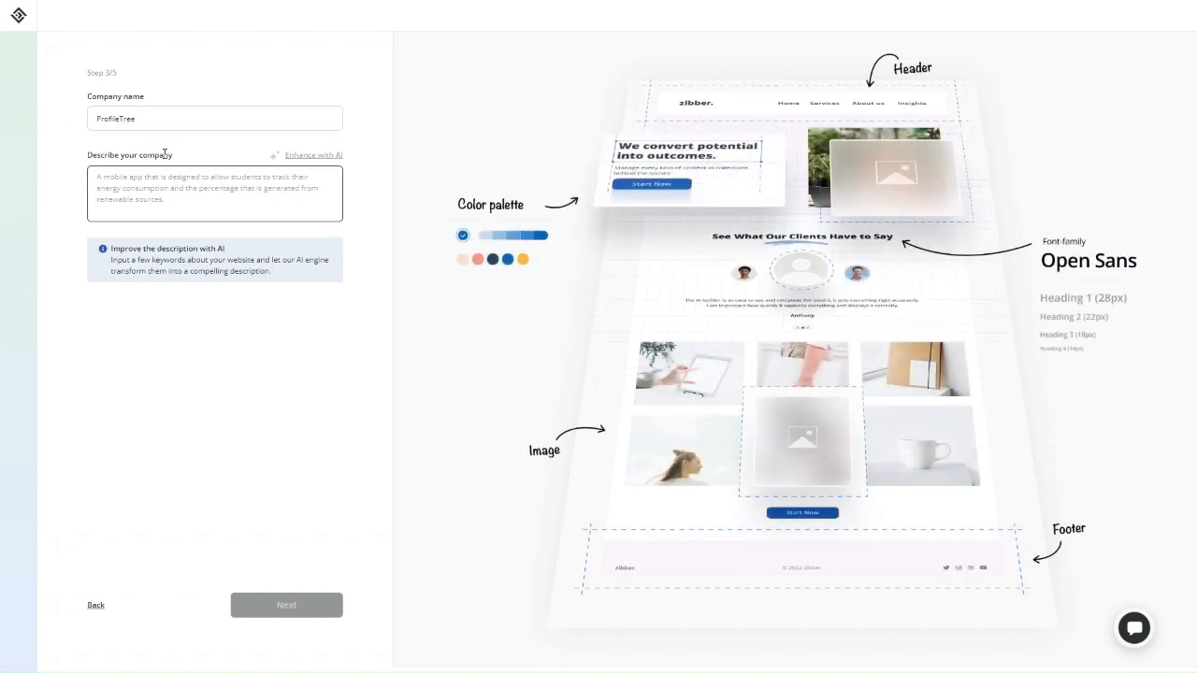
{"action": "left_click", "coordinate": [318, 155]}
{"action": "left_click", "coordinate": [222, 193]}
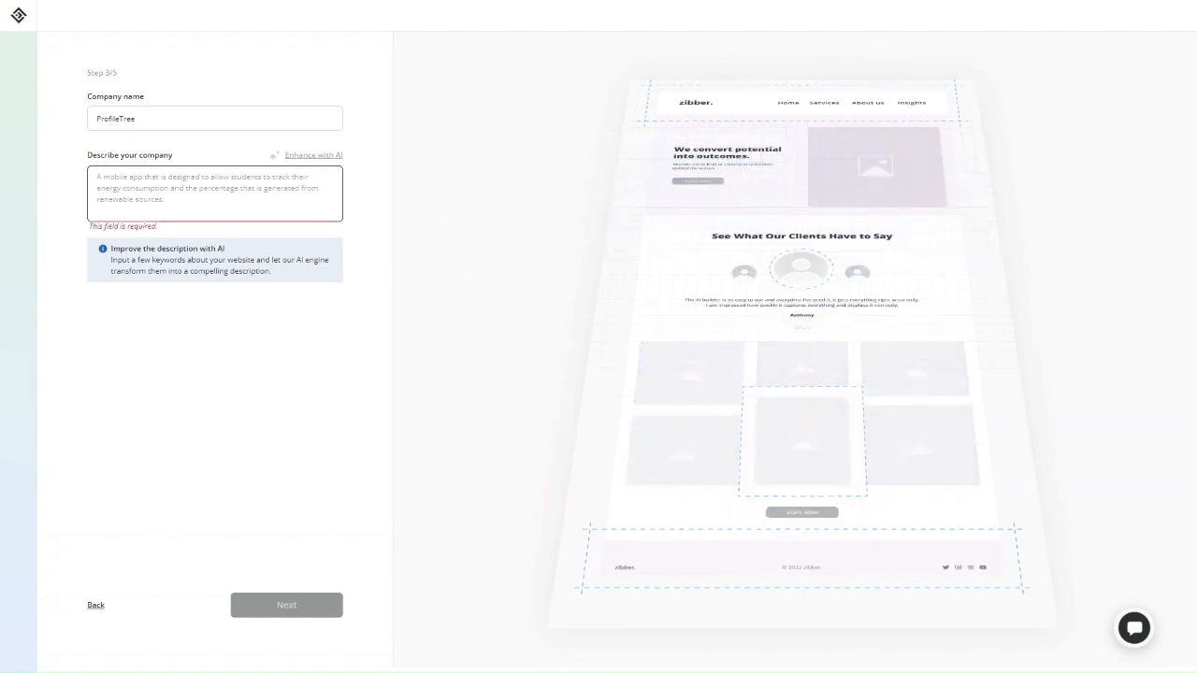
{"action": "type", "text": "We help businesses compete online with sleek website design, high-performance web development and content marketing services"}
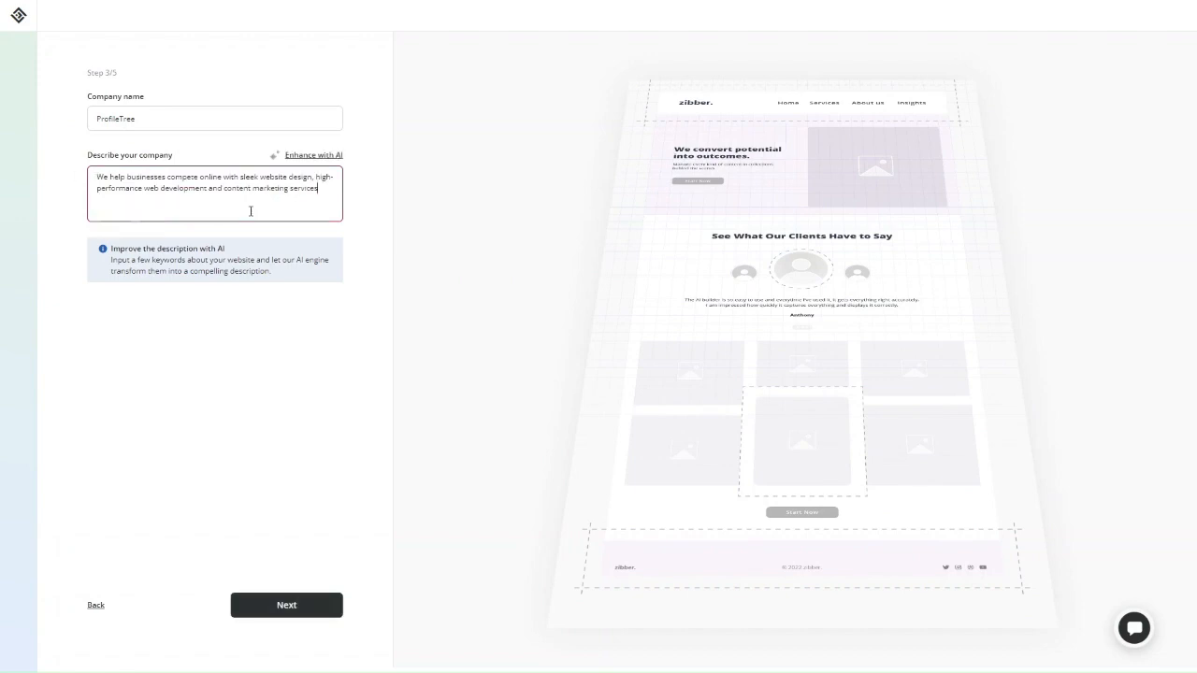
{"action": "left_click", "coordinate": [307, 157]}
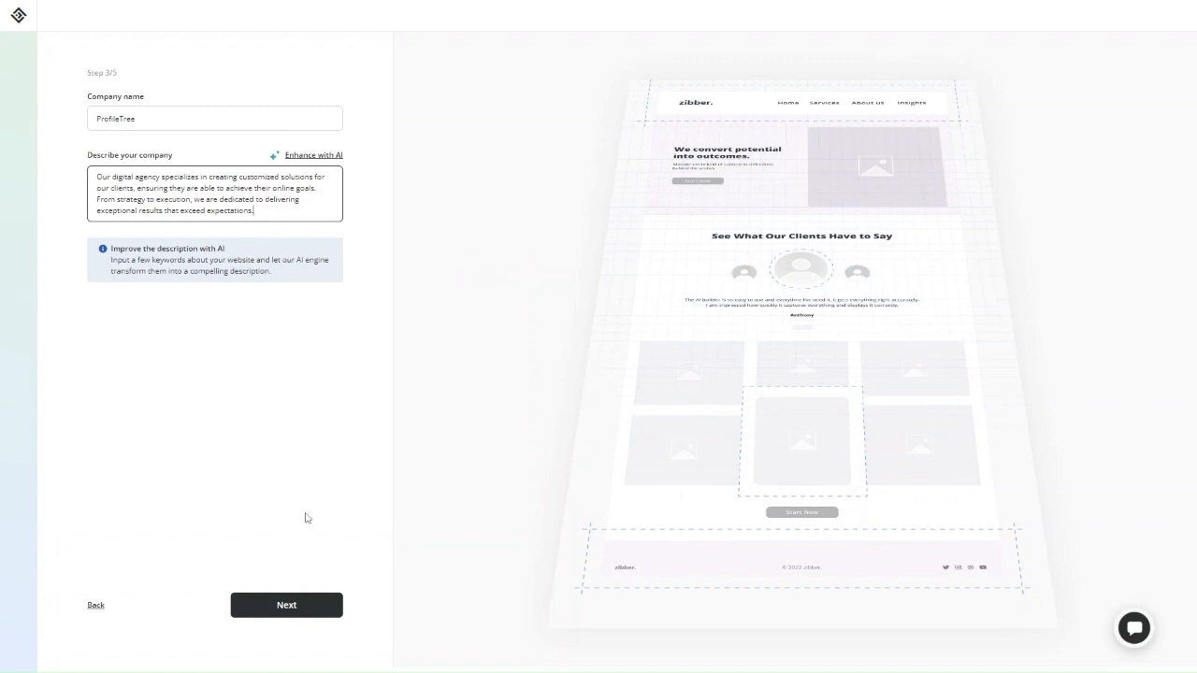
{"action": "left_click", "coordinate": [283, 603]}
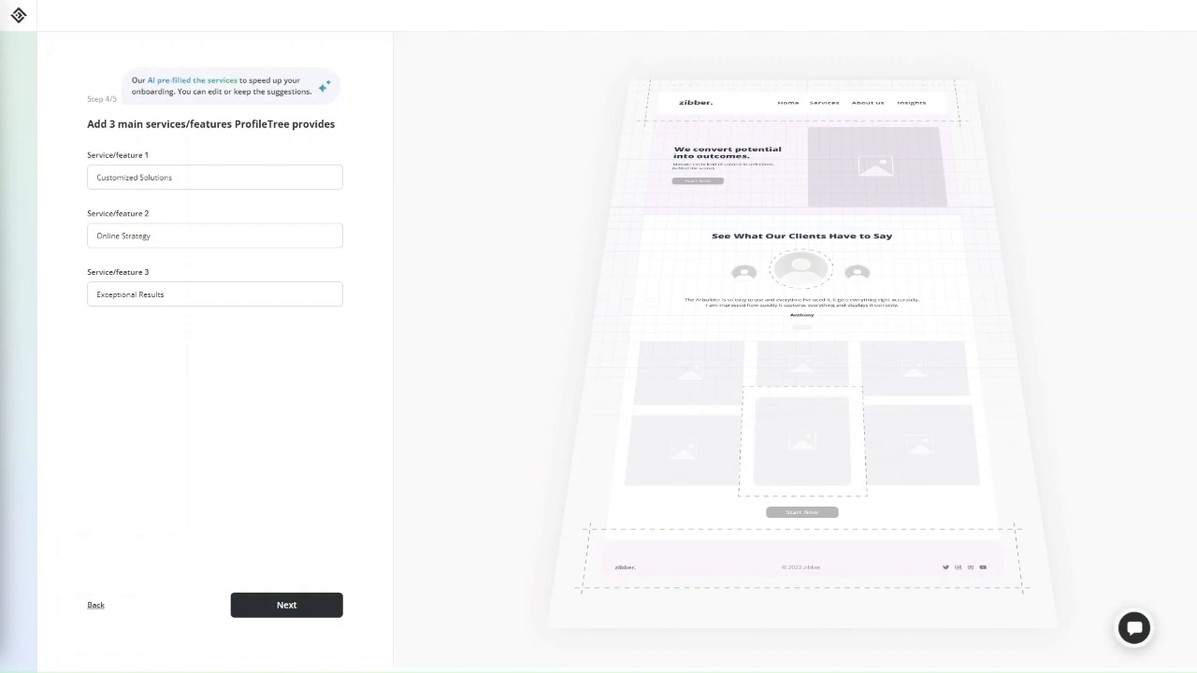
Replace the services with Web Design & Development, Digital Marketing Services and Content Marketing Services
{"action": "triple_click", "coordinate": [246, 181]}
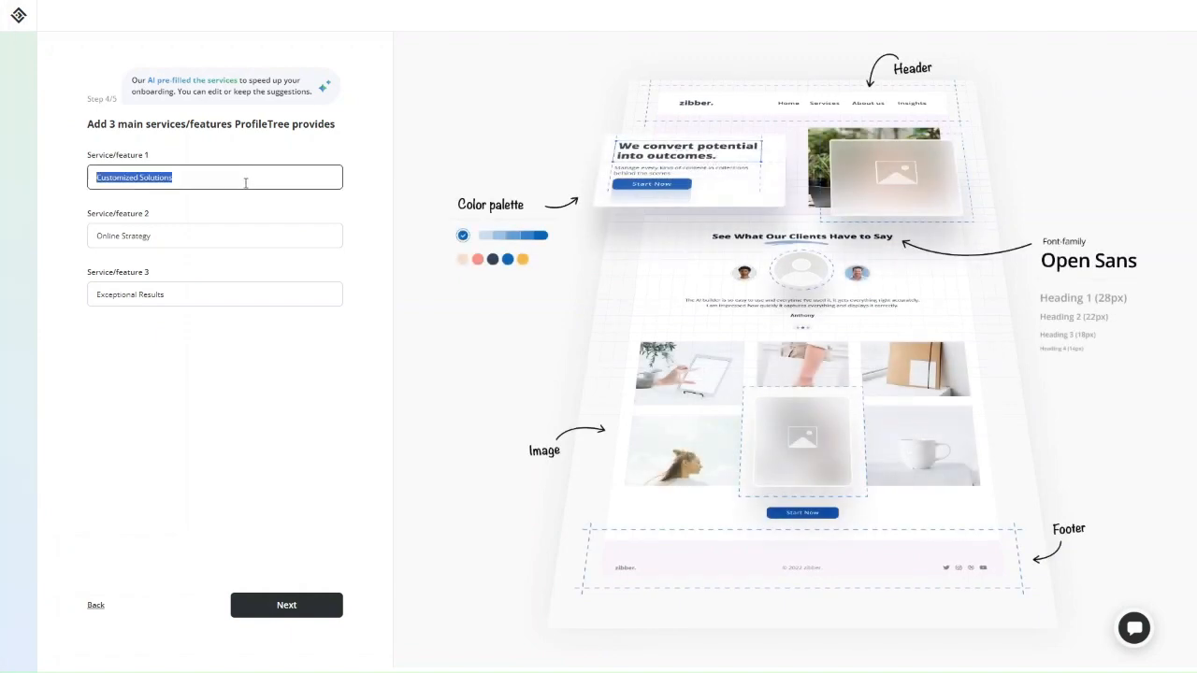
{"action": "type", "text": "Web Design & Development"}
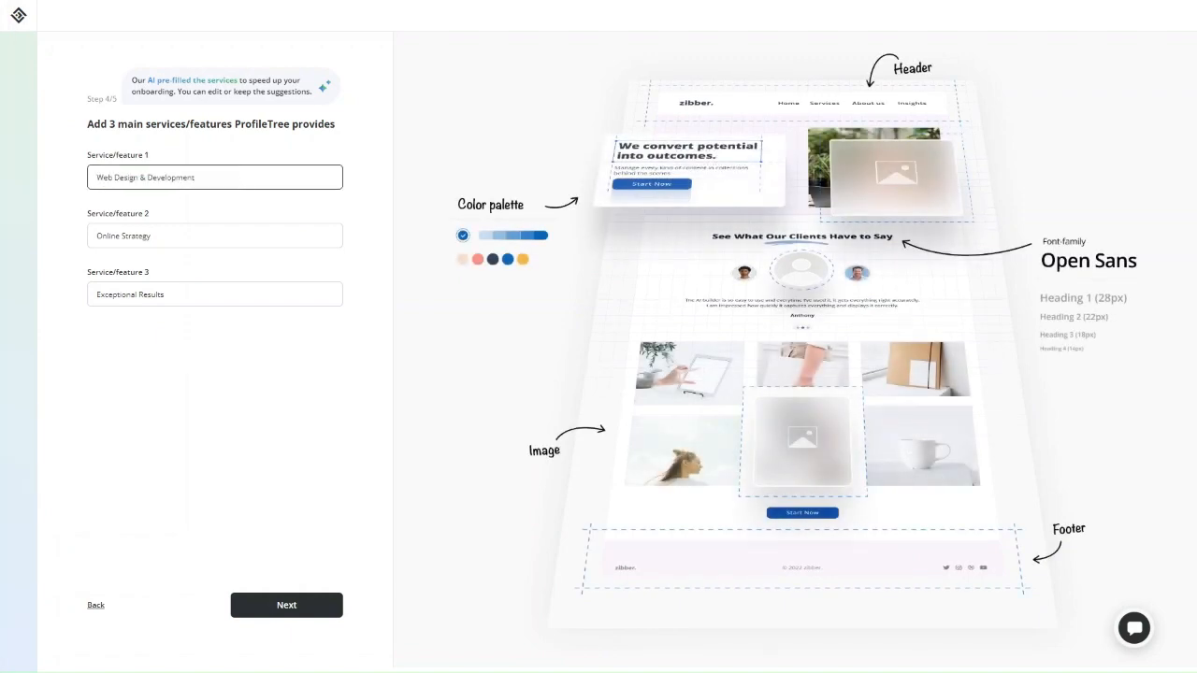
{"action": "key", "text": "alt+Tab"}
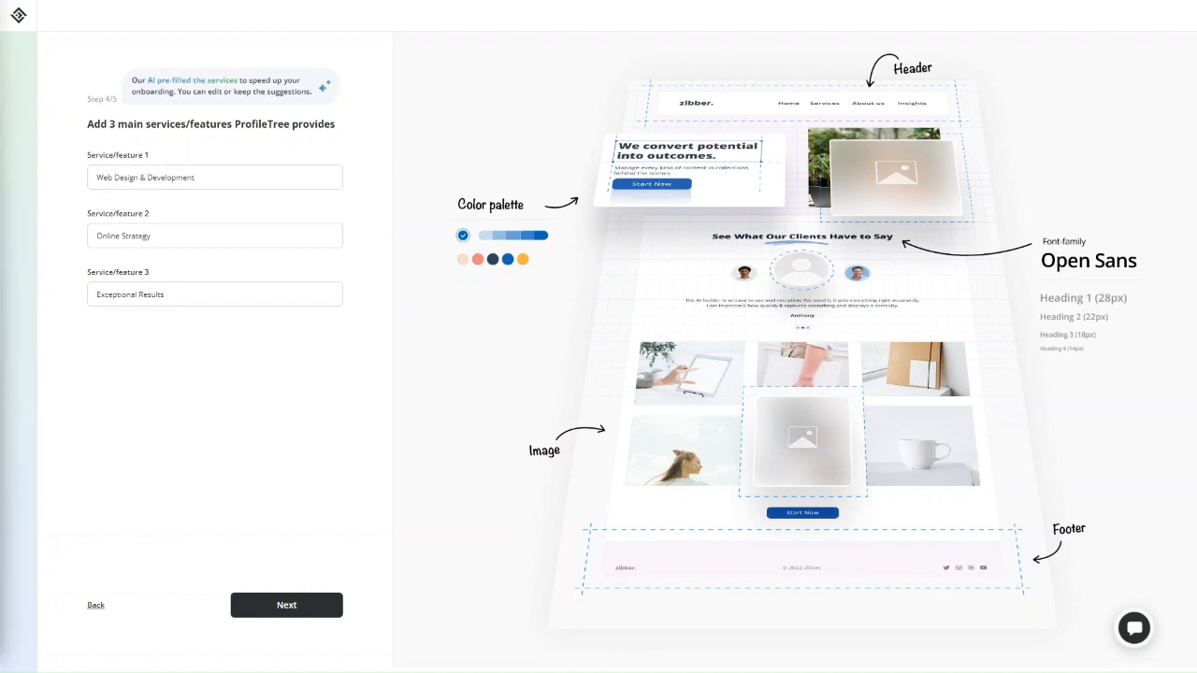
{"action": "triple_click", "coordinate": [272, 243]}
{"action": "type", "text": "Digital Marketing Services"}
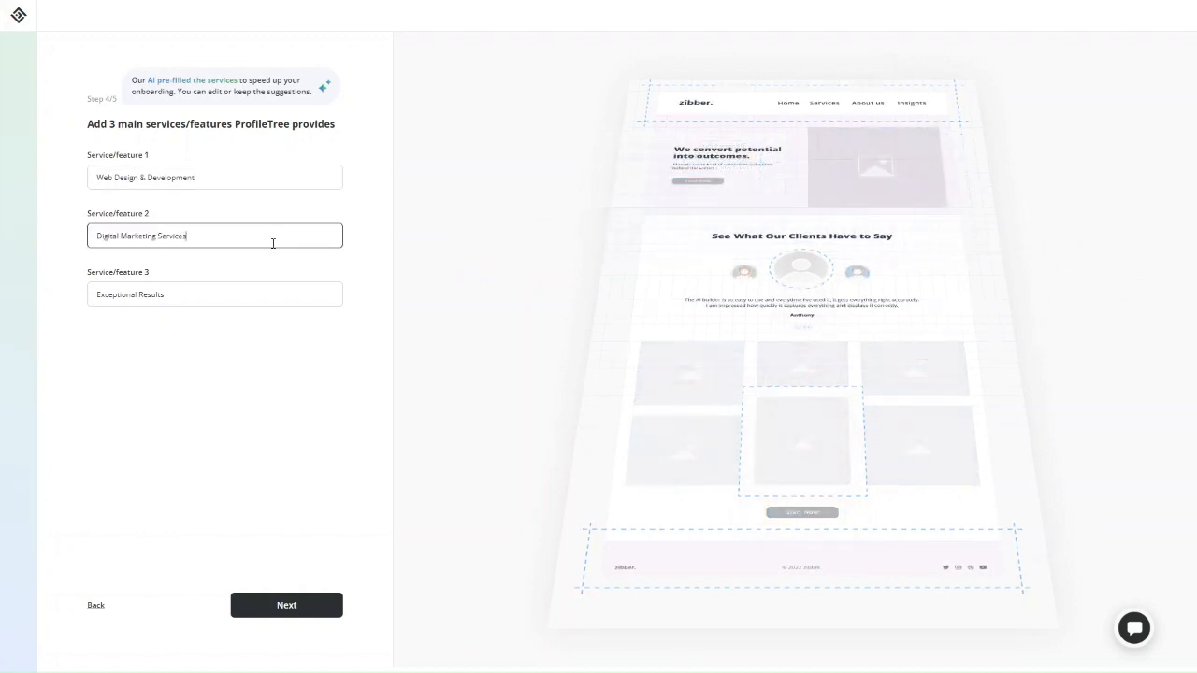
{"action": "key", "text": "alt+Tab"}
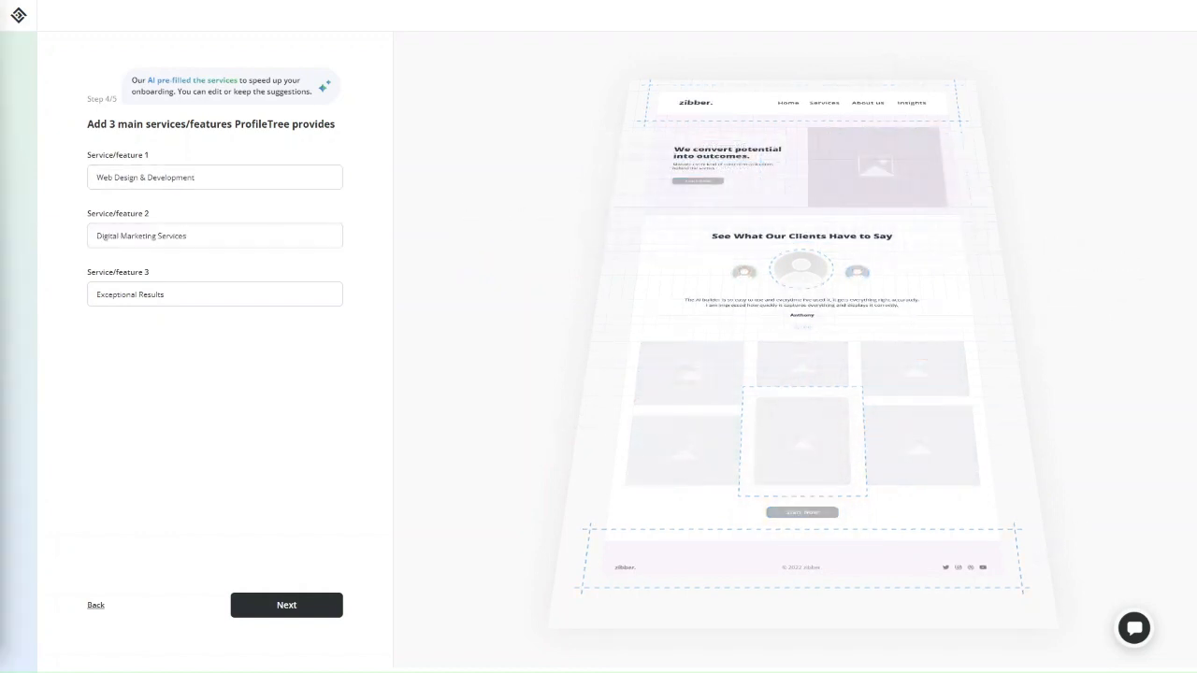
{"action": "left_click", "coordinate": [199, 300]}
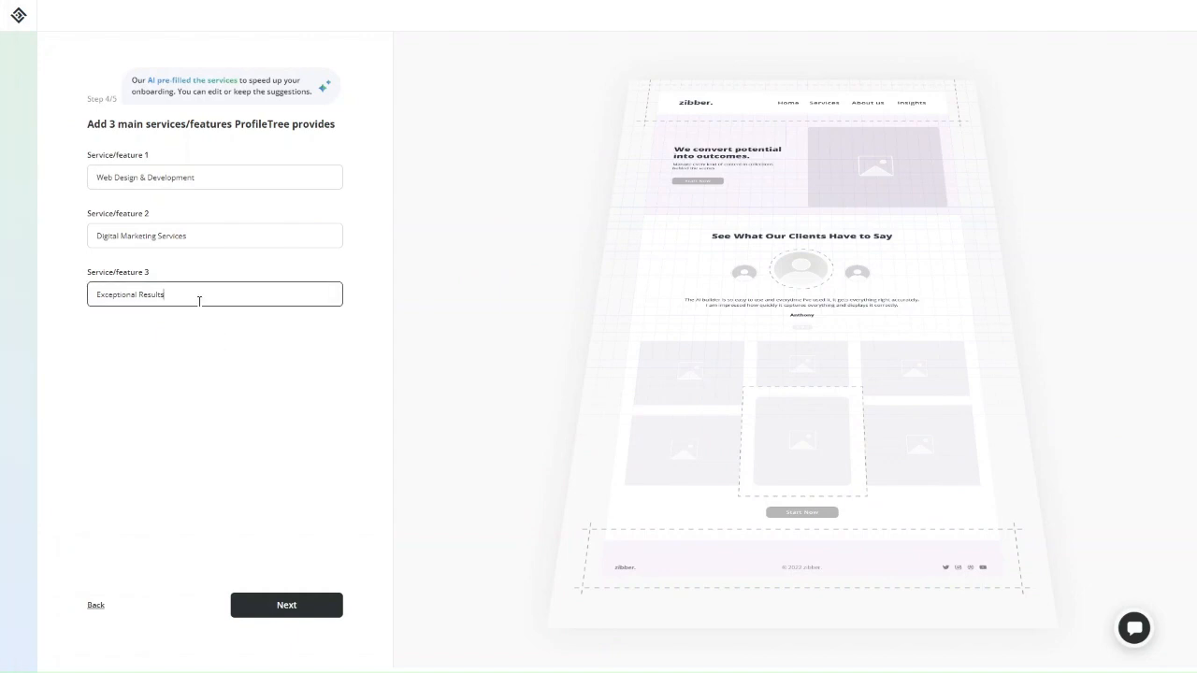
{"action": "triple_click", "coordinate": [198, 299]}
{"action": "type", "text": "Content Marketing Services"}
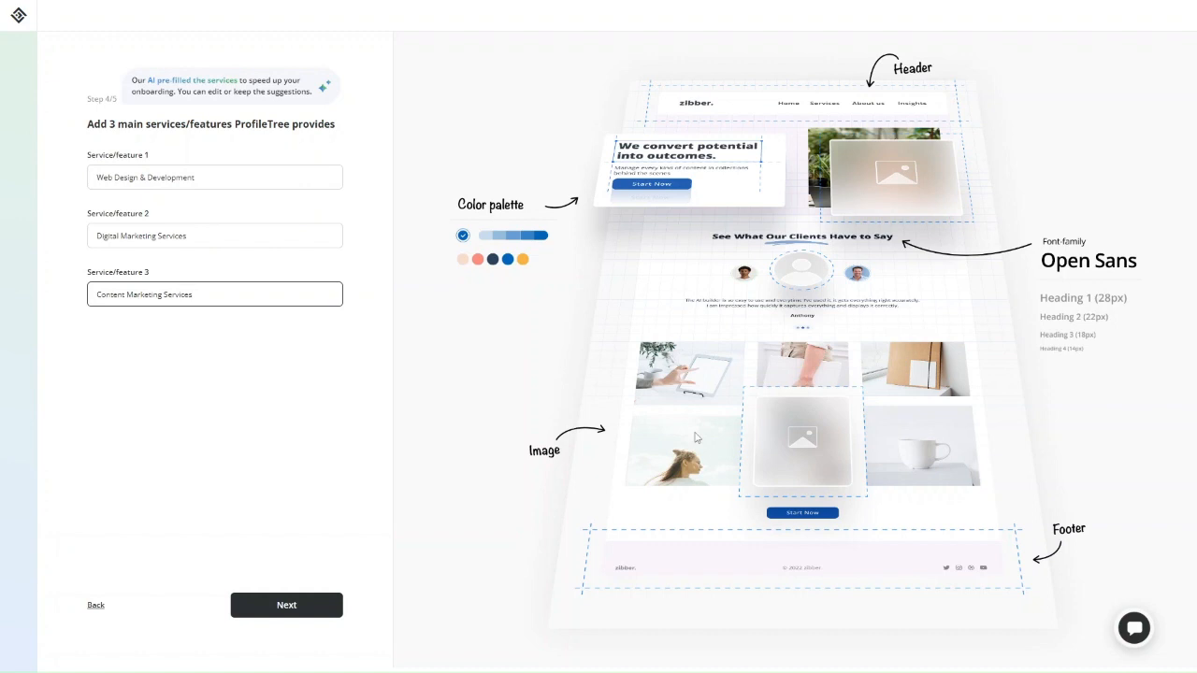
{"action": "left_click", "coordinate": [282, 608]}
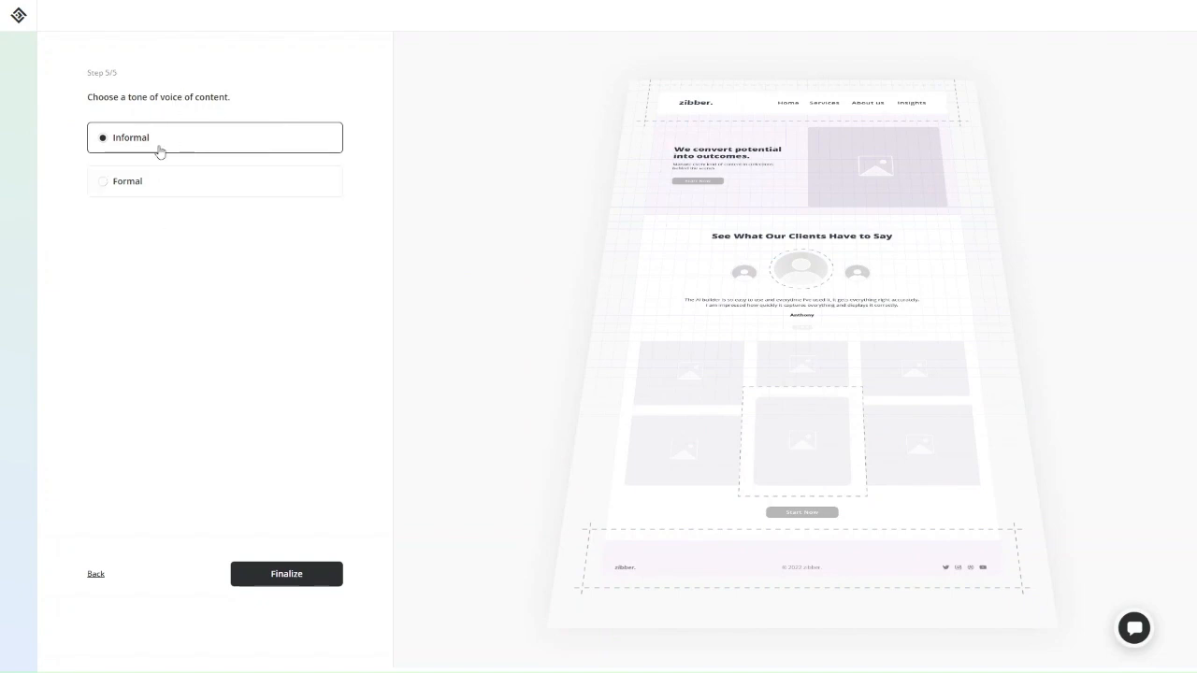
Select the Formal tone of voice and finalize the wizard
{"action": "left_click", "coordinate": [191, 192]}
{"action": "left_click", "coordinate": [259, 573]}
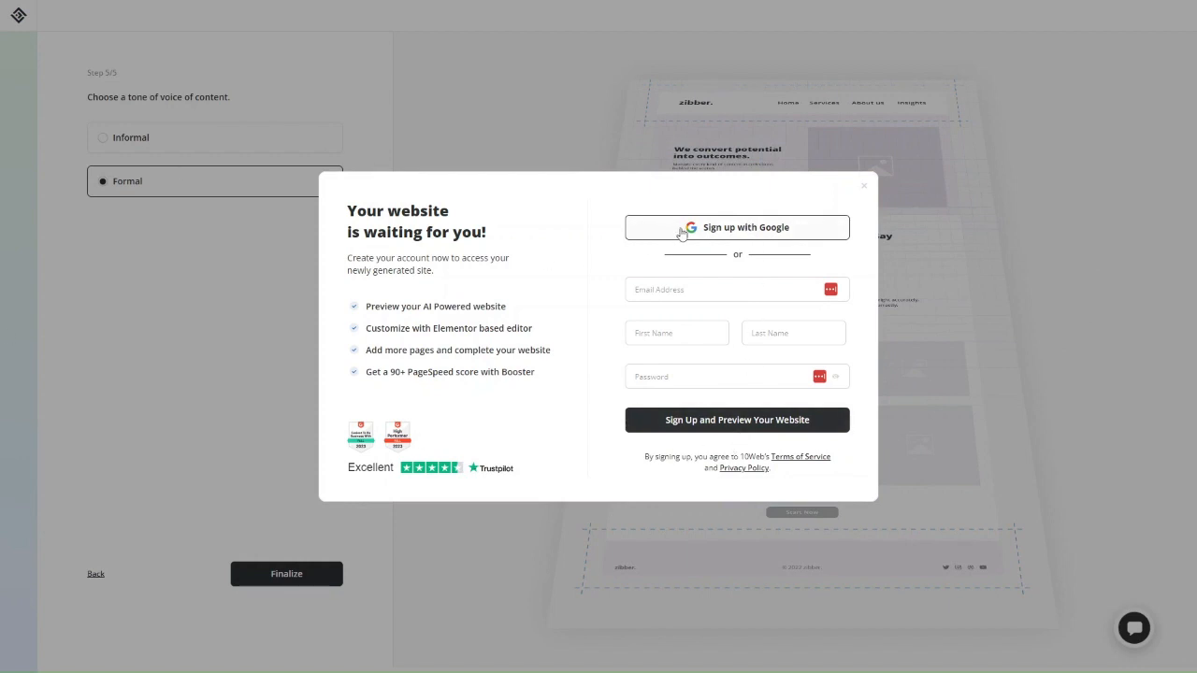
Fill in the sign-up e-mail address and the user's first and last name
{"action": "left_click", "coordinate": [667, 290]}
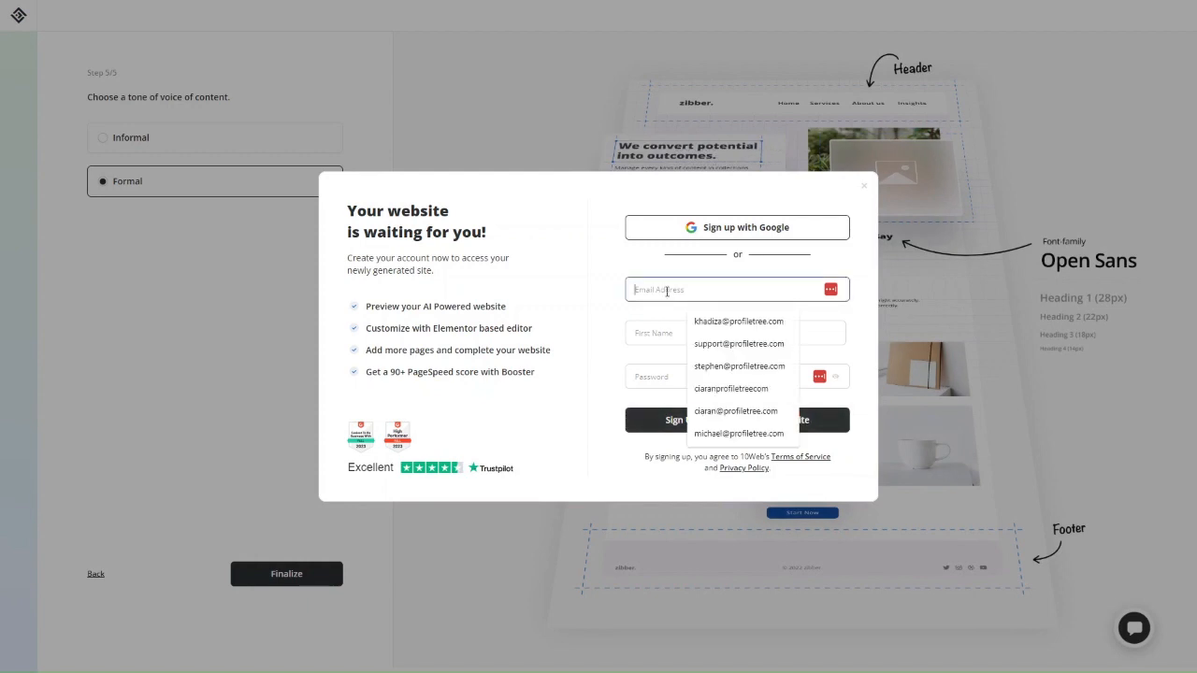
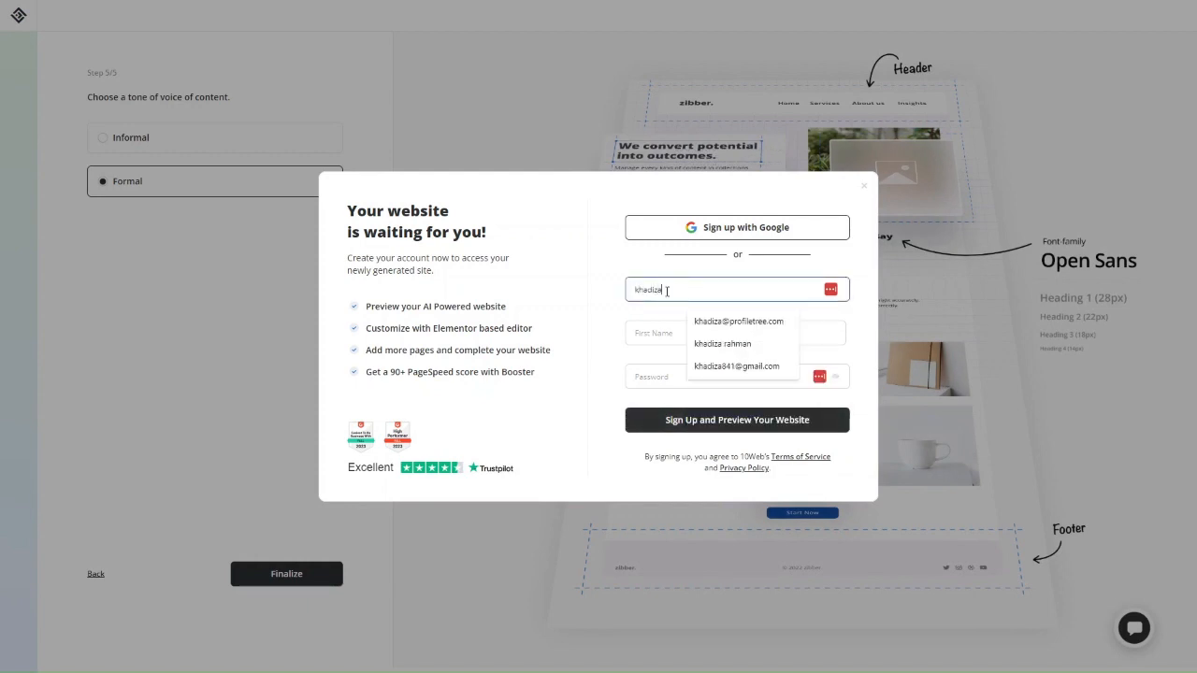
{"action": "key", "text": "ctrl+a"}
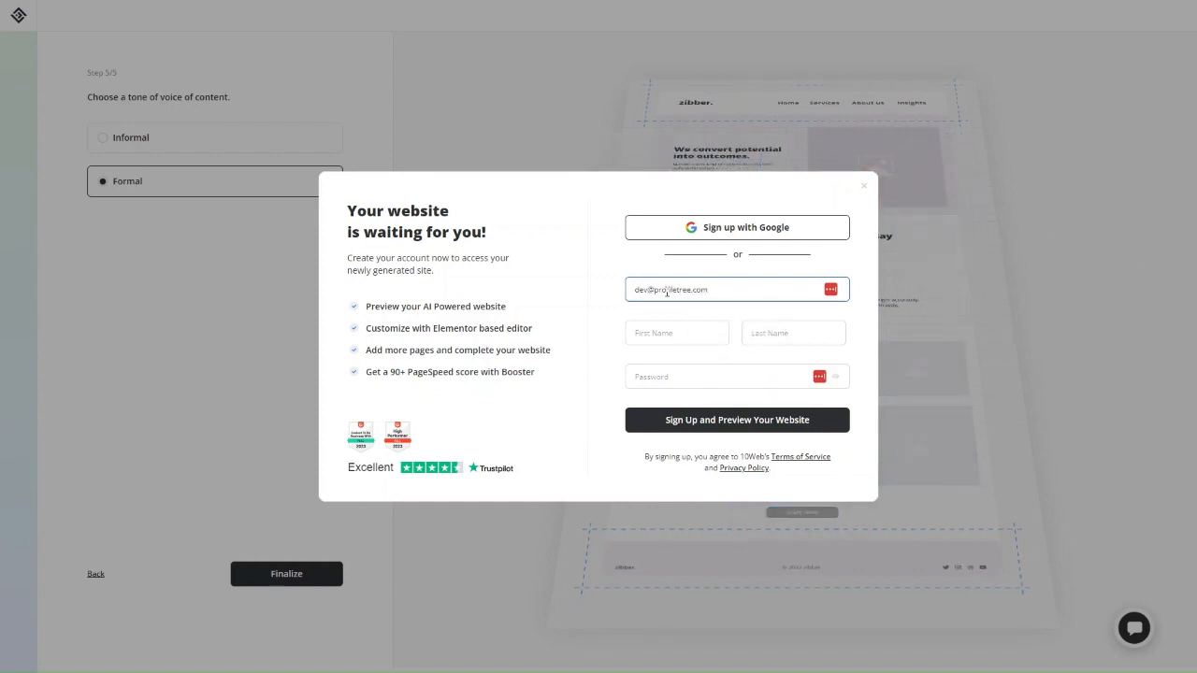
{"action": "left_click", "coordinate": [652, 331]}
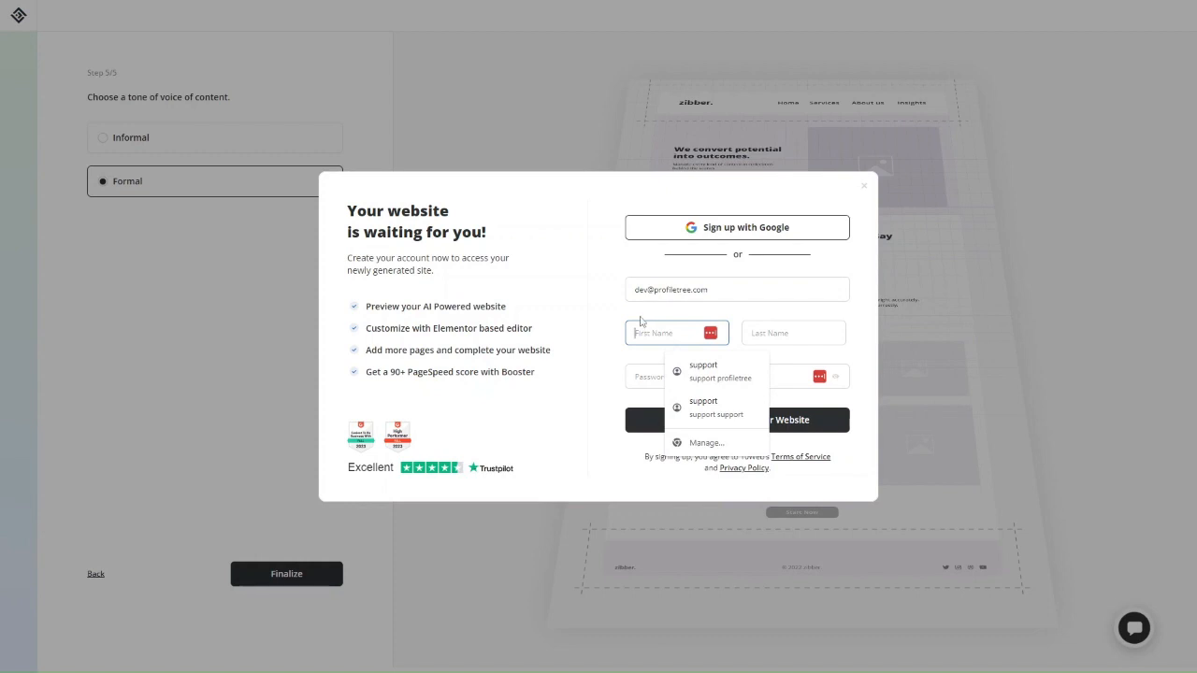
{"action": "type", "text": "Dev"}
{"action": "key", "text": "Tab"}
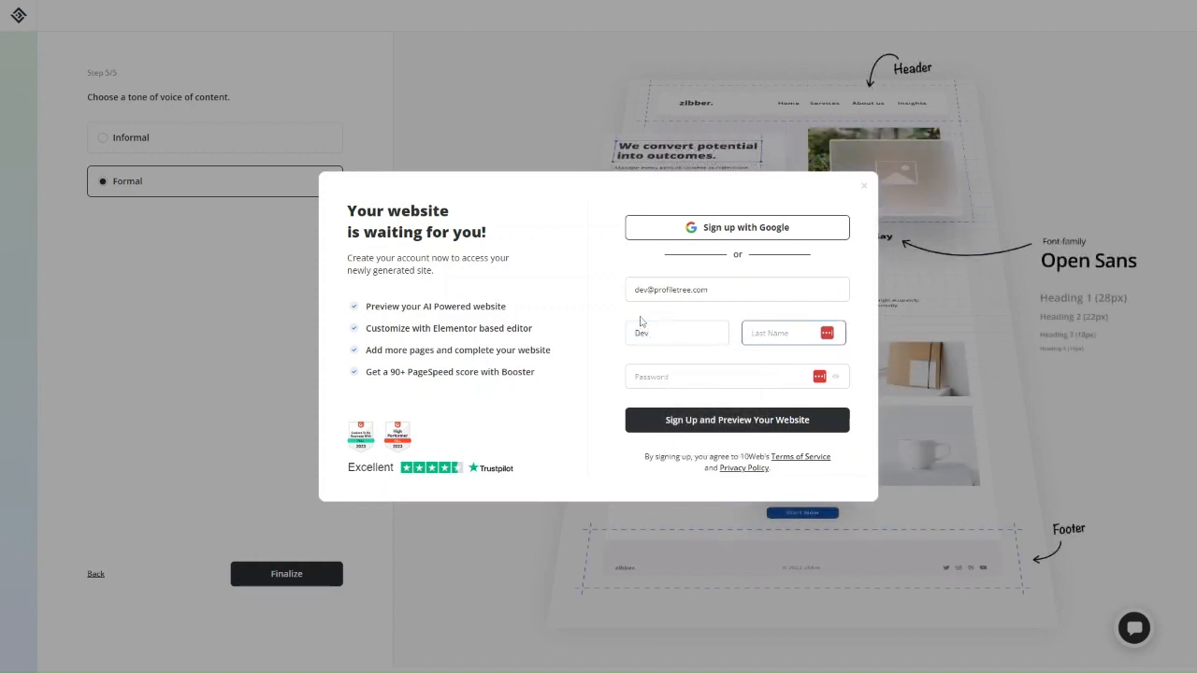
{"action": "type", "text": "P"}
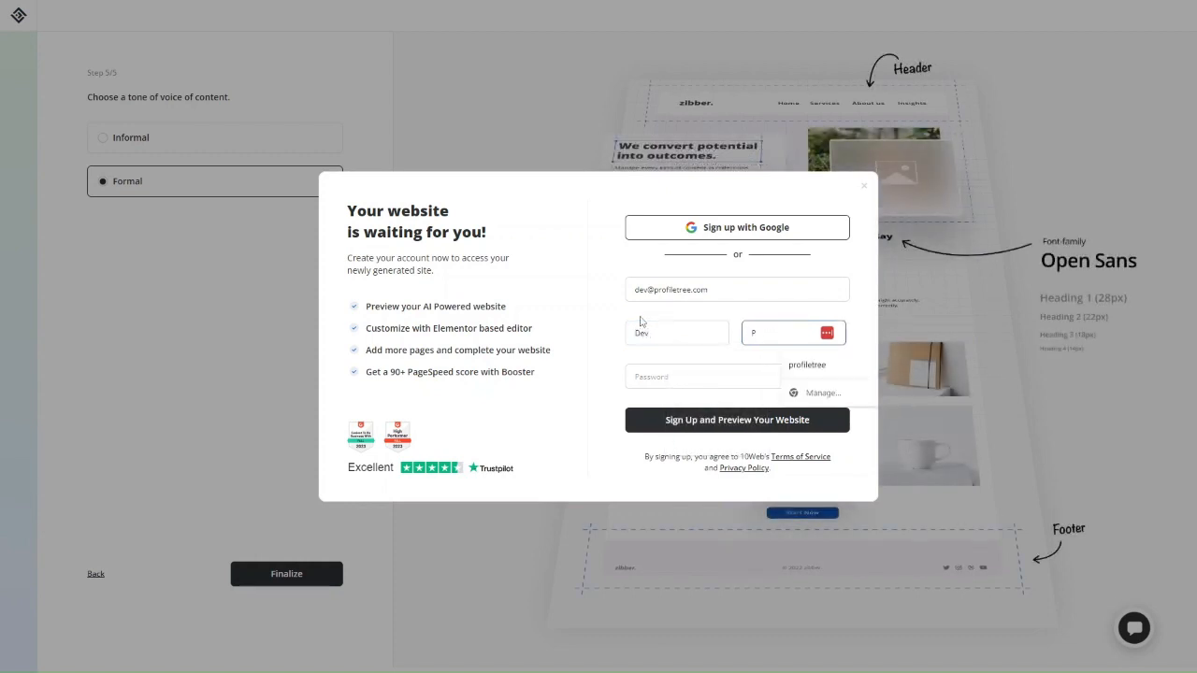
{"action": "left_click", "coordinate": [804, 364]}
Enter the account password and submit the sign-up
{"action": "left_click", "coordinate": [702, 376]}
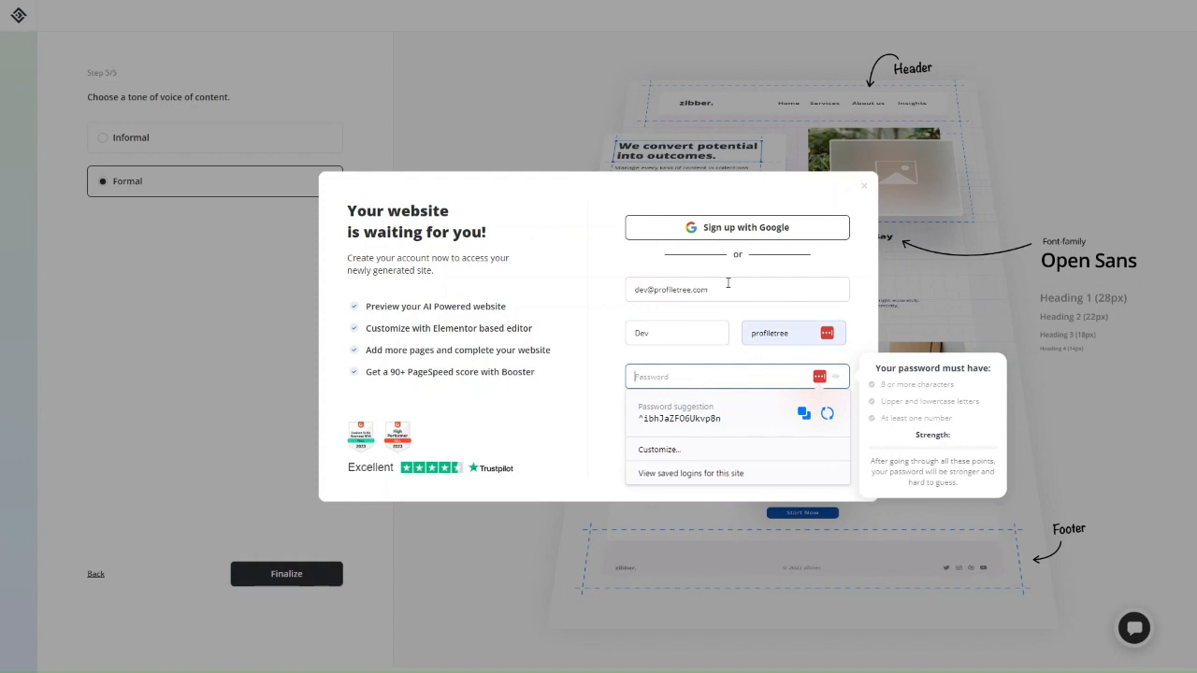
{"action": "type", "text": "De"}
{"action": "key", "text": "BackSpace"}
{"action": "key", "text": "BackSpace"}
{"action": "type", "text": "••••••••••"}
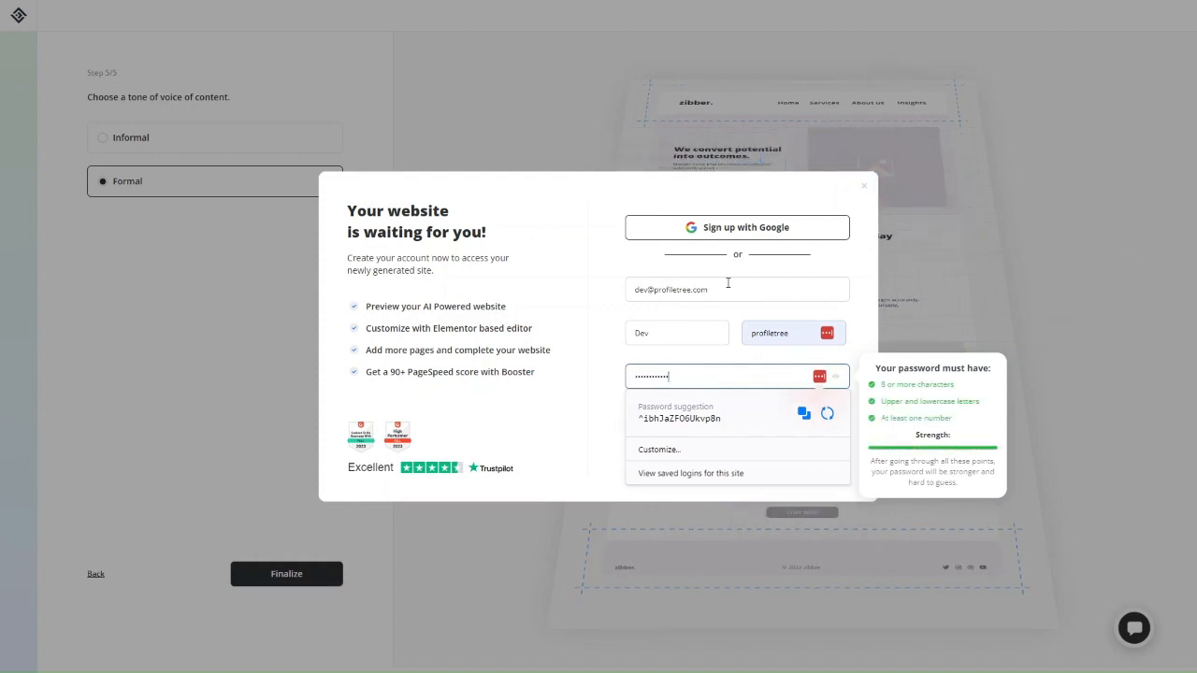
{"action": "left_click", "coordinate": [604, 398]}
{"action": "left_click", "coordinate": [704, 421]}
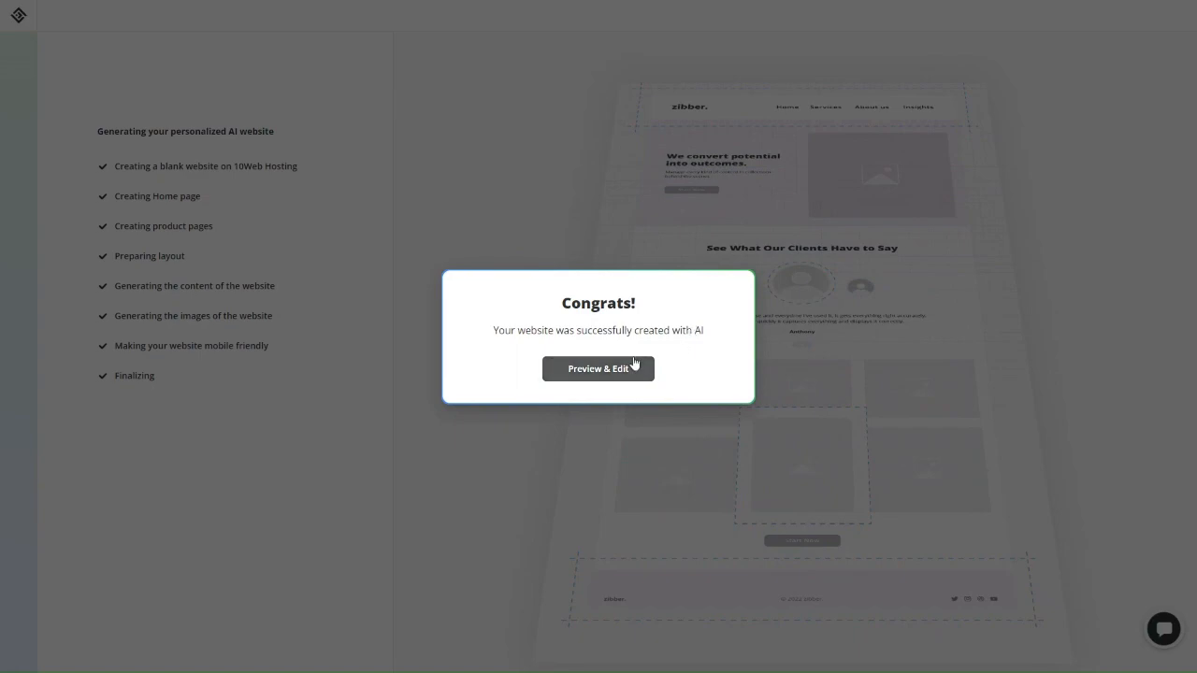
Open the finished ProfileTree site with Preview & Edit in the Congrats dialog
{"action": "left_click", "coordinate": [599, 374]}
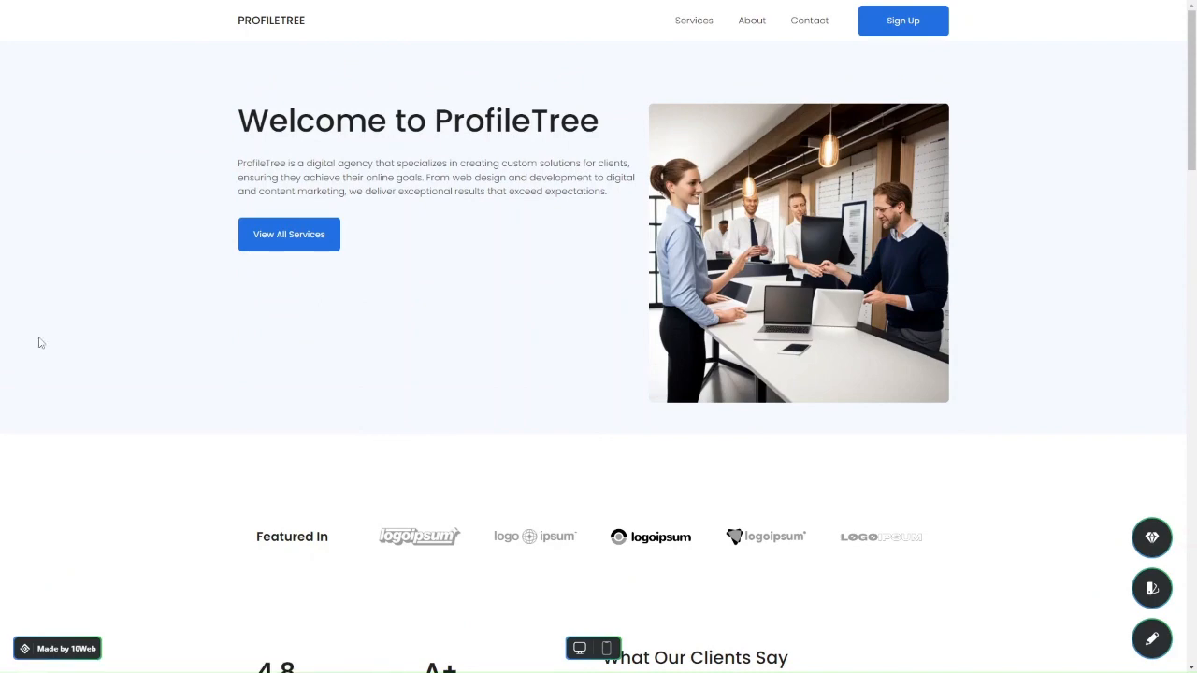
Scroll through the site preview, then open the All Services page
{"action": "scroll", "coordinate": [394, 455], "scroll_direction": "down", "scroll_amount": 6}
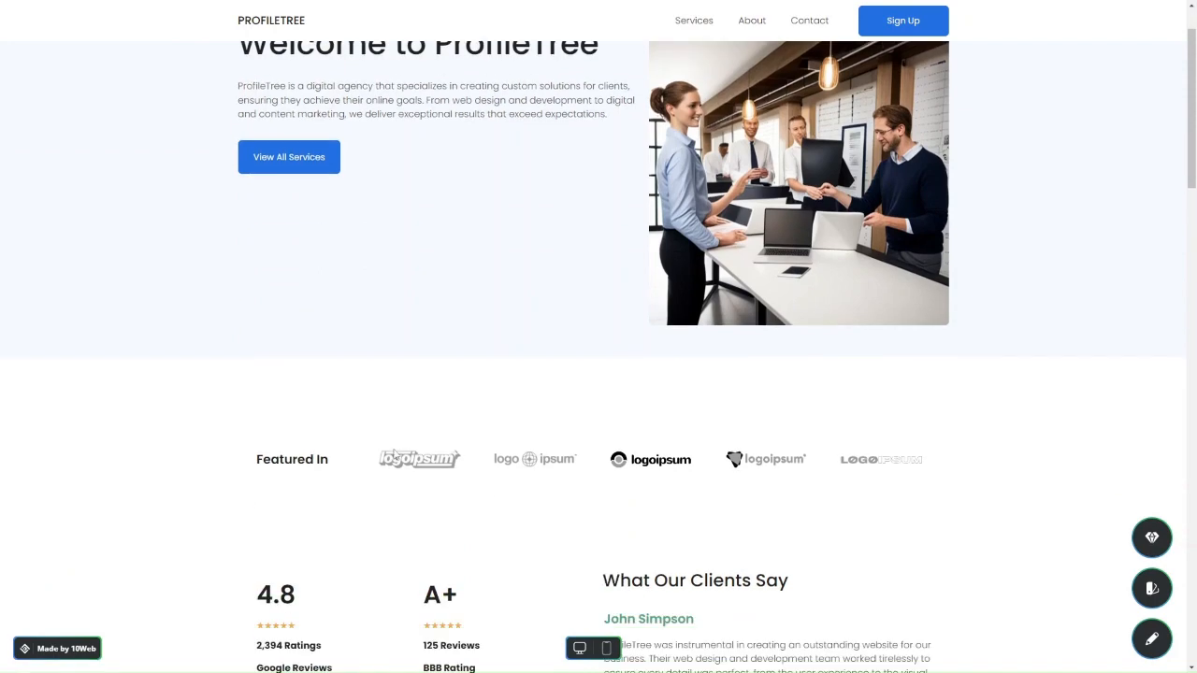
{"action": "scroll", "coordinate": [449, 461], "scroll_direction": "down", "scroll_amount": 2}
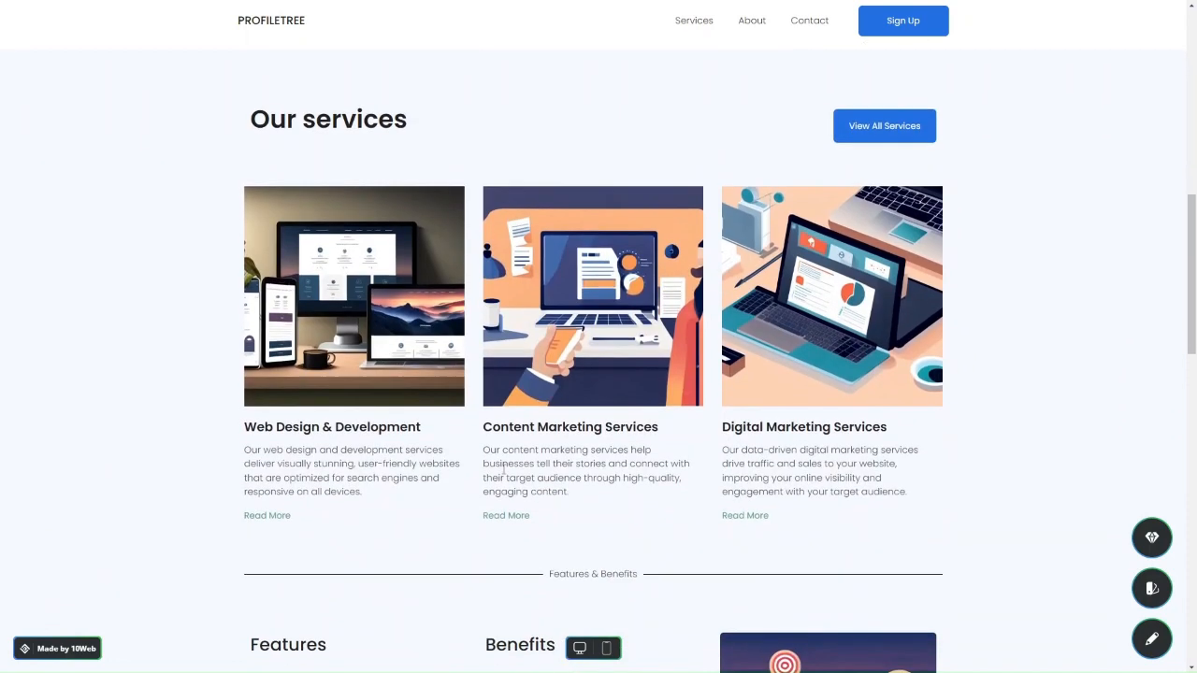
{"action": "scroll", "coordinate": [391, 464], "scroll_direction": "down", "scroll_amount": 2}
{"action": "scroll", "coordinate": [390, 468], "scroll_direction": "up", "scroll_amount": 10}
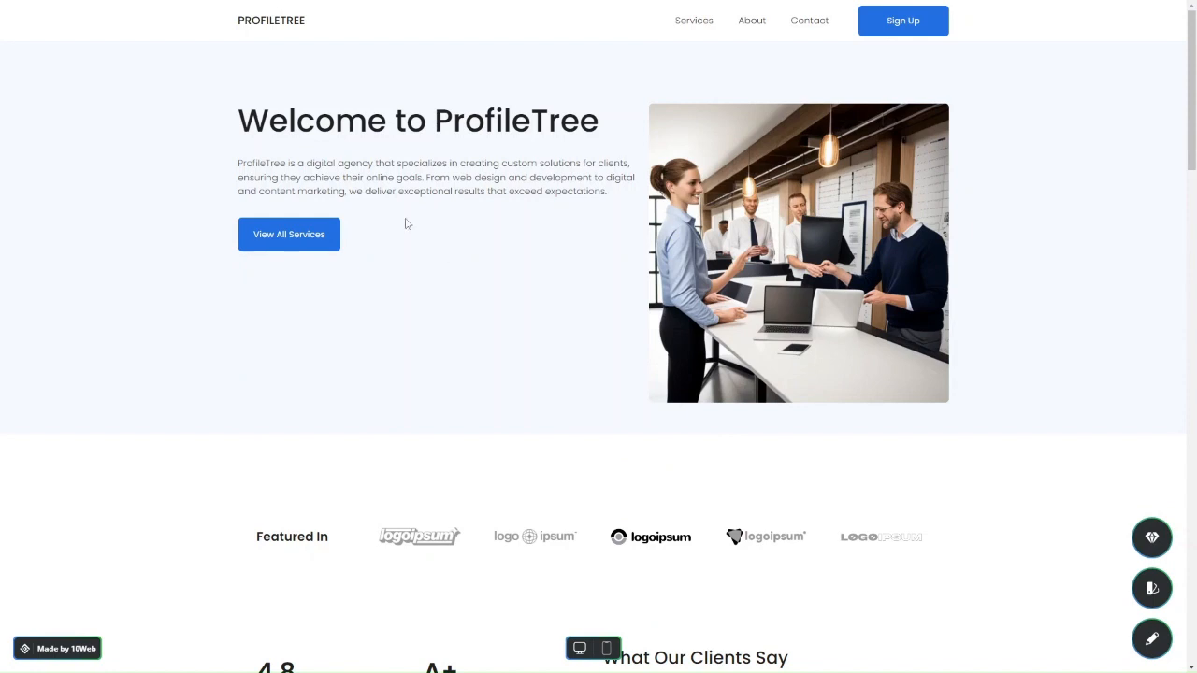
{"action": "scroll", "coordinate": [508, 331], "scroll_direction": "down", "scroll_amount": 10}
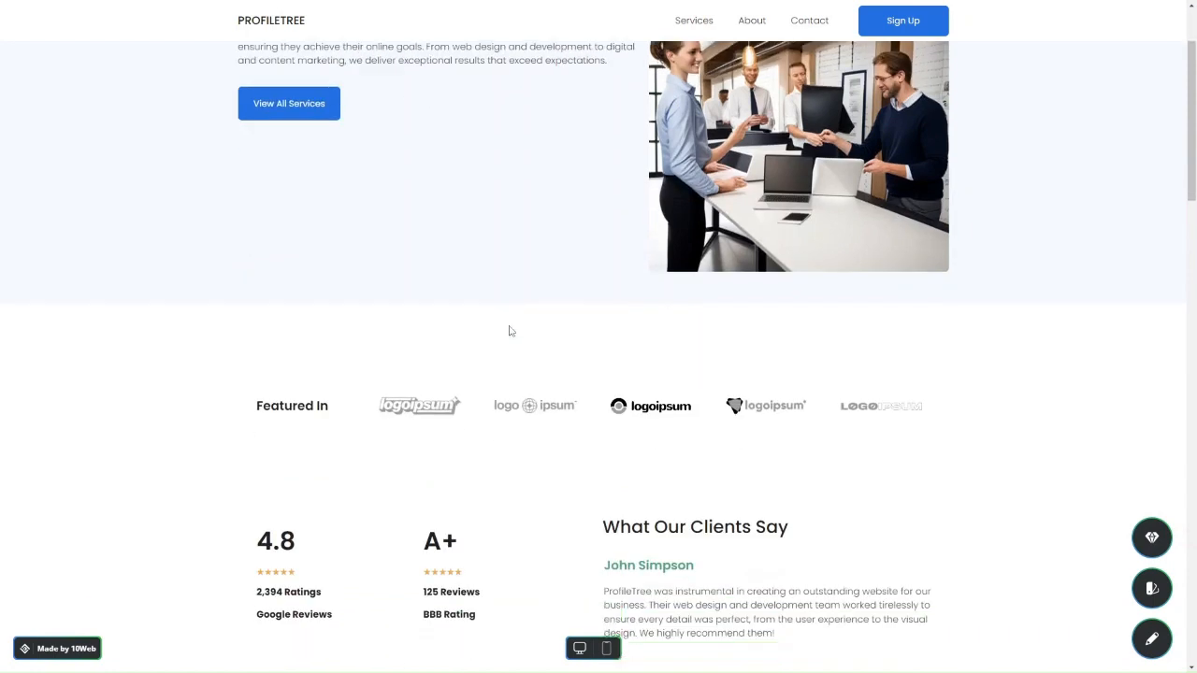
{"action": "scroll", "coordinate": [509, 331], "scroll_direction": "up", "scroll_amount": 10}
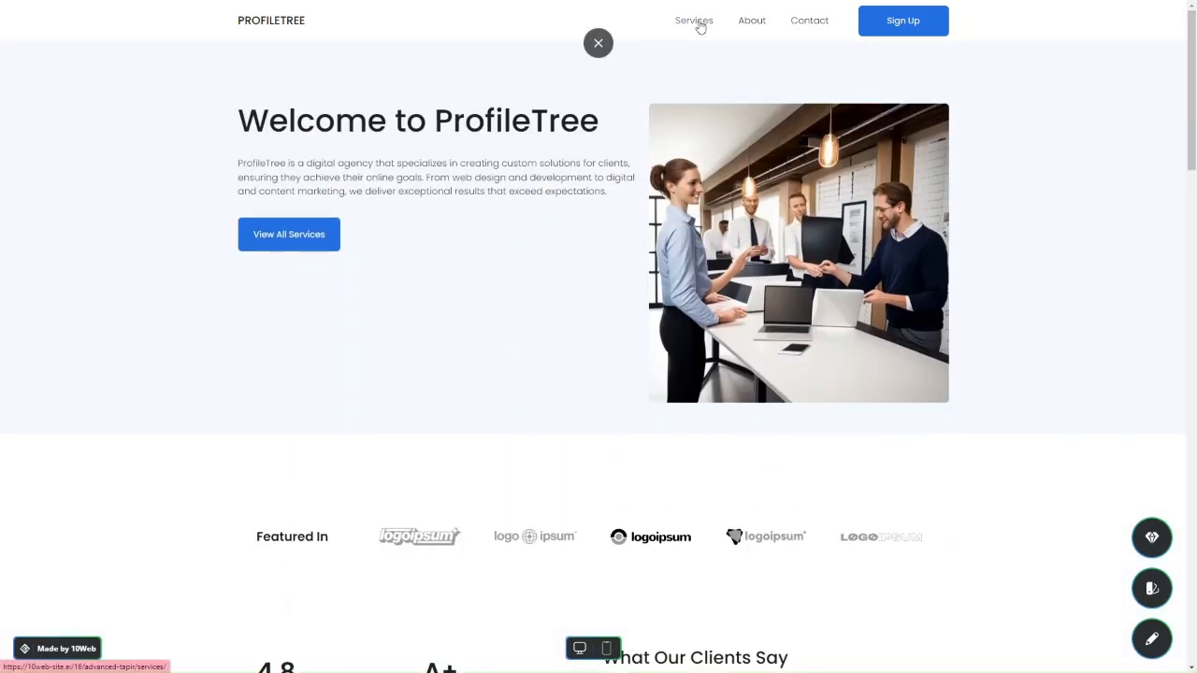
{"action": "left_click", "coordinate": [699, 26]}
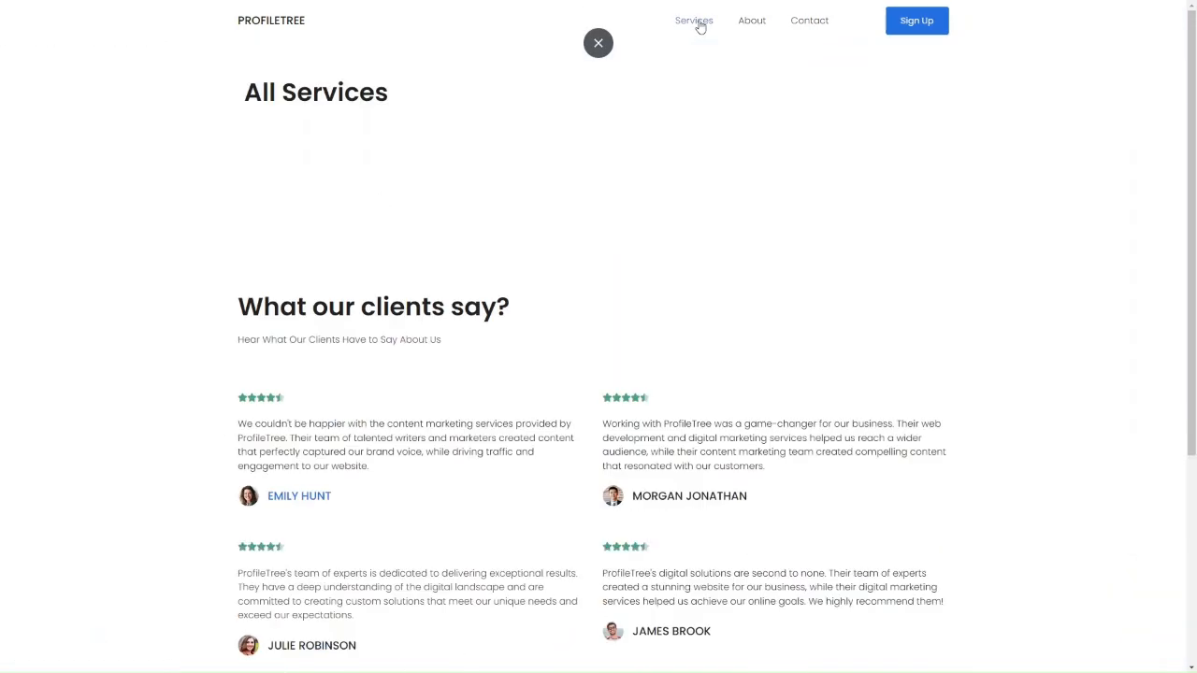
Return to the ProfileTree home page and scroll to the Featured In logo strip
{"action": "left_click", "coordinate": [299, 23]}
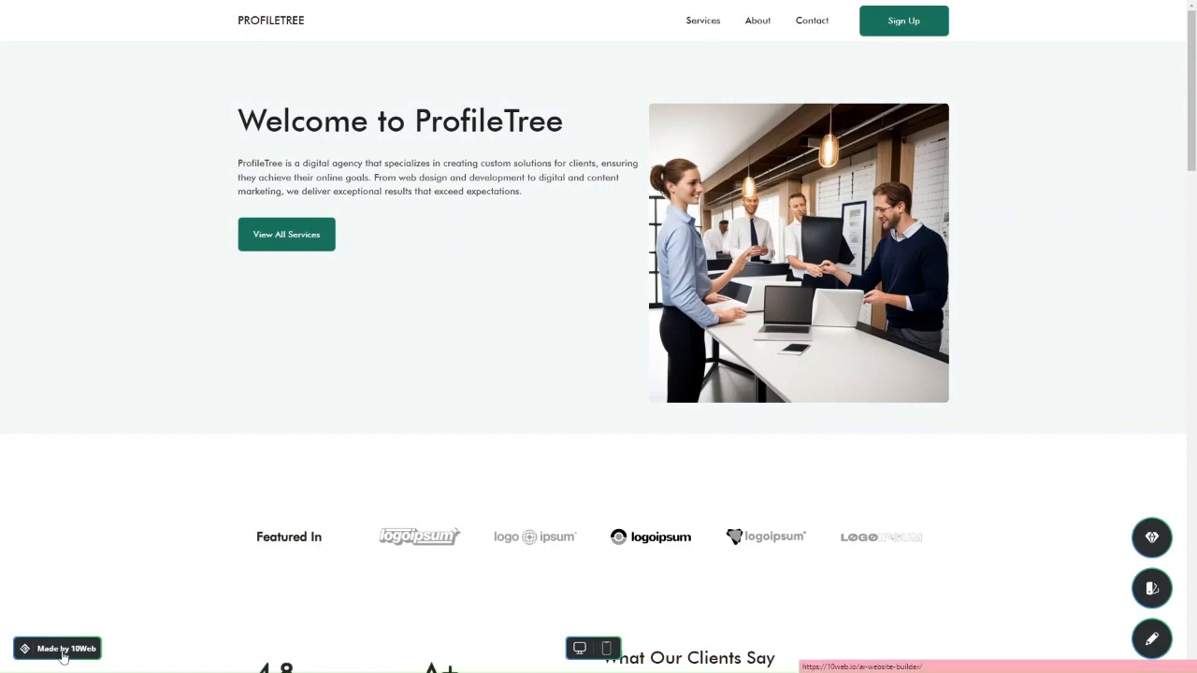
{"action": "scroll", "coordinate": [153, 625], "scroll_direction": "down", "scroll_amount": 2}
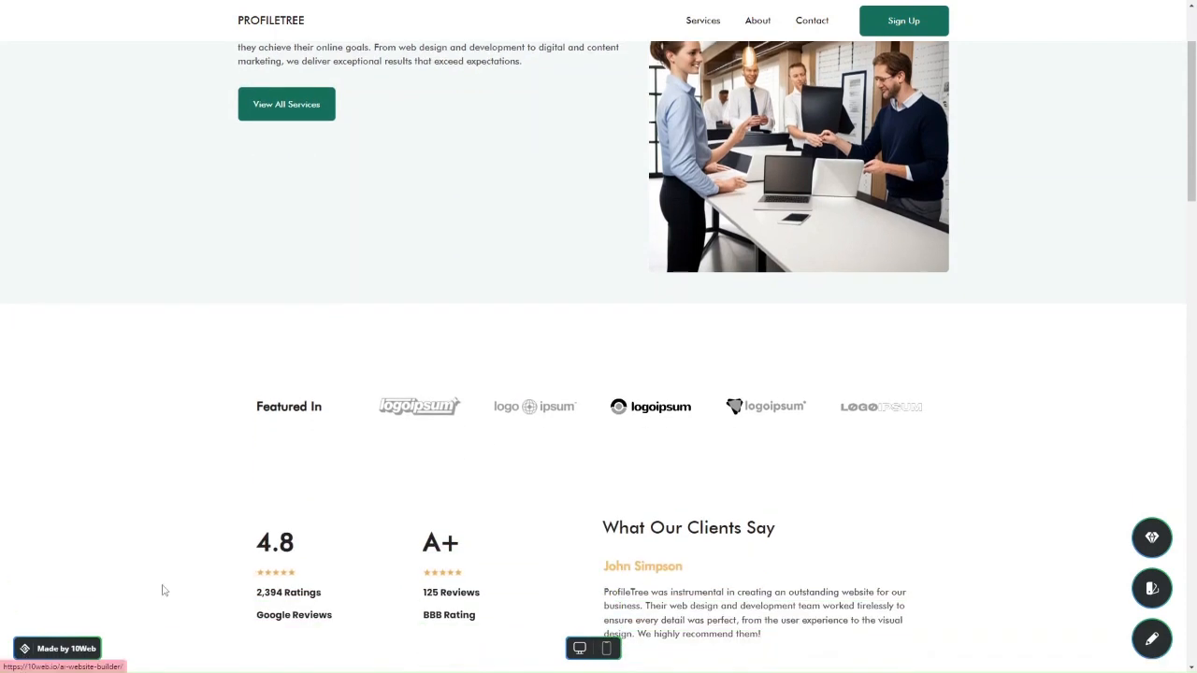
{"action": "scroll", "coordinate": [470, 522], "scroll_direction": "down", "scroll_amount": 2}
{"action": "scroll", "coordinate": [472, 522], "scroll_direction": "up", "scroll_amount": 4}
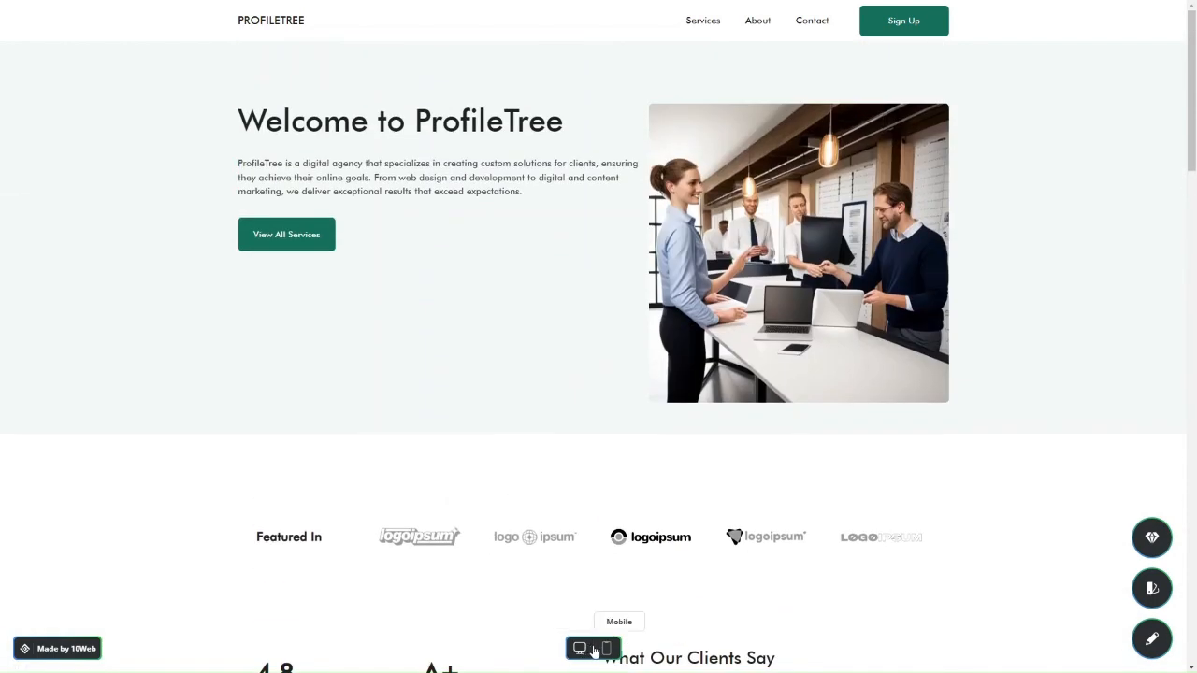
Preview the ProfileTree site in mobile layout, scroll it, then switch back to desktop
{"action": "left_click", "coordinate": [606, 649]}
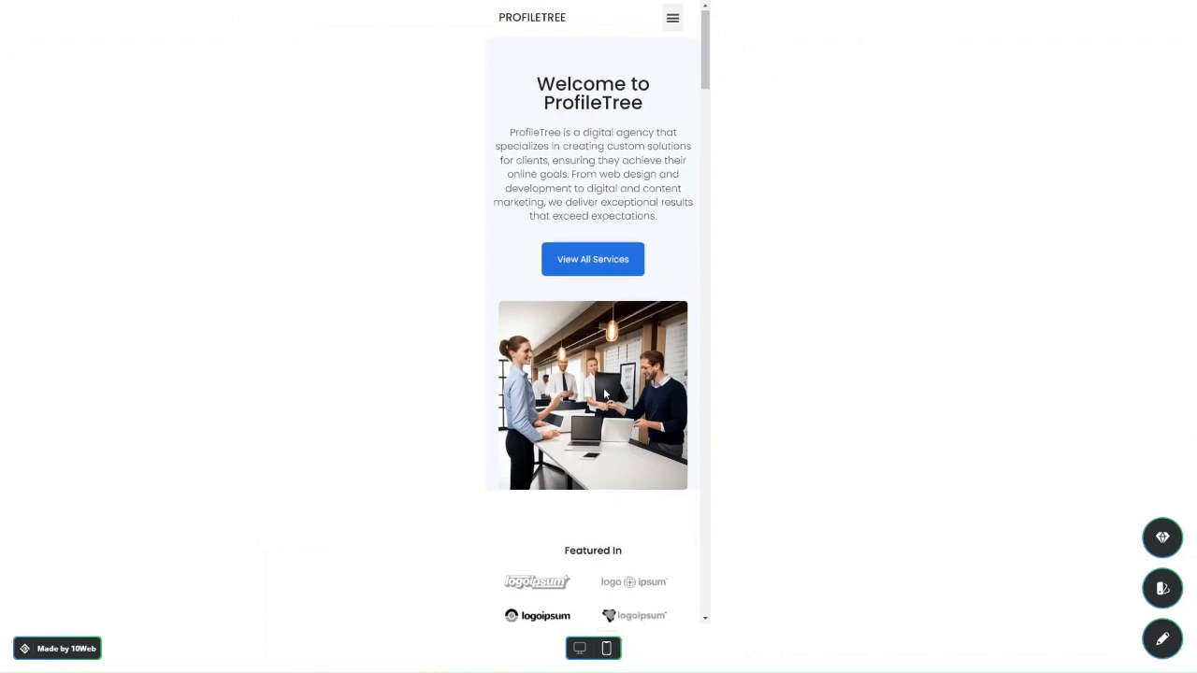
{"action": "scroll", "coordinate": [603, 387], "scroll_direction": "down", "scroll_amount": 15}
{"action": "scroll", "coordinate": [603, 393], "scroll_direction": "down", "scroll_amount": 10}
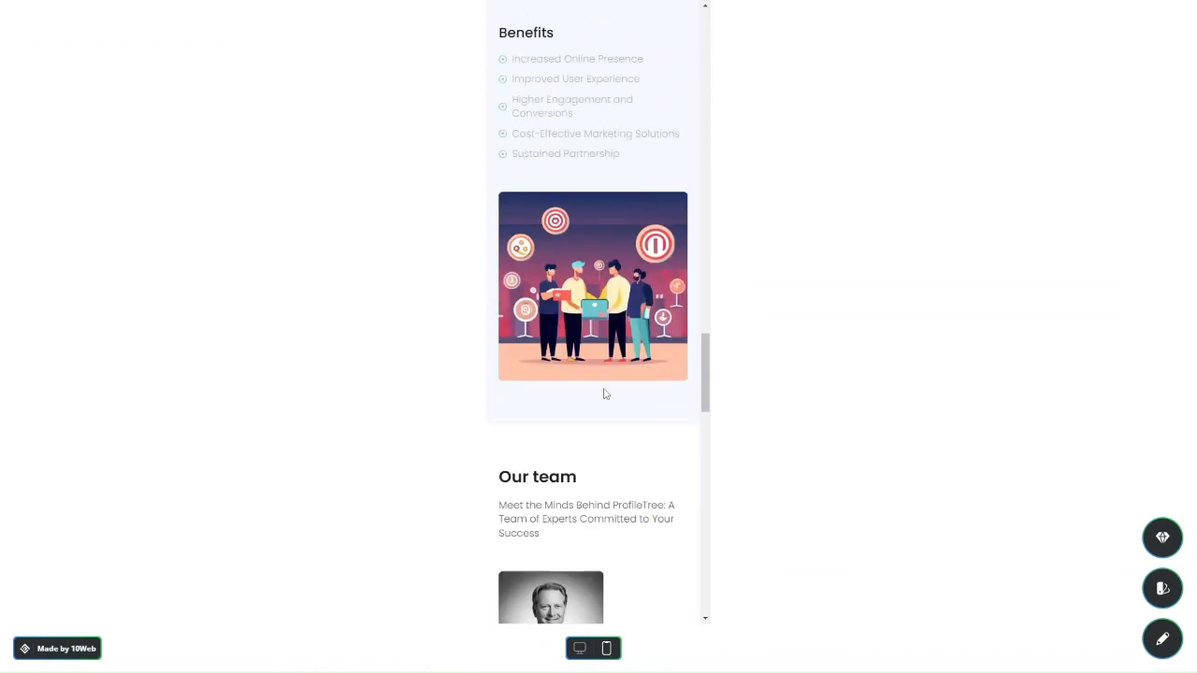
{"action": "left_click", "coordinate": [580, 648]}
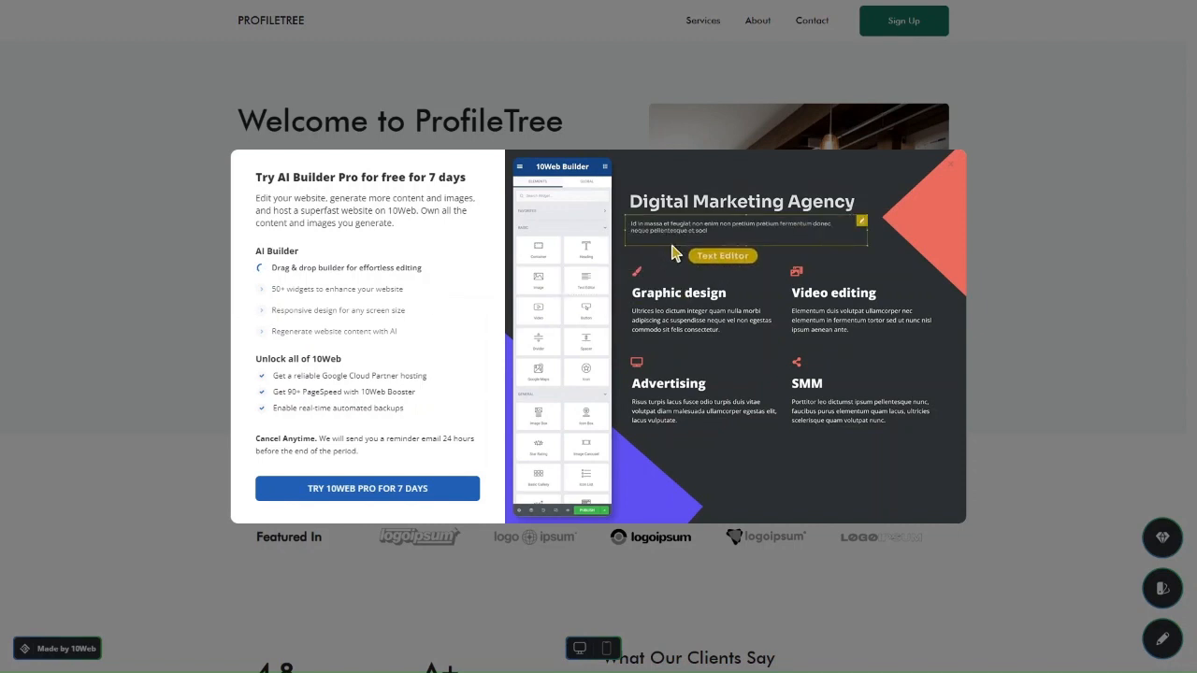
Dismiss the AI Builder Pro trial offer and browse the colour palette choices
{"action": "left_click", "coordinate": [995, 275]}
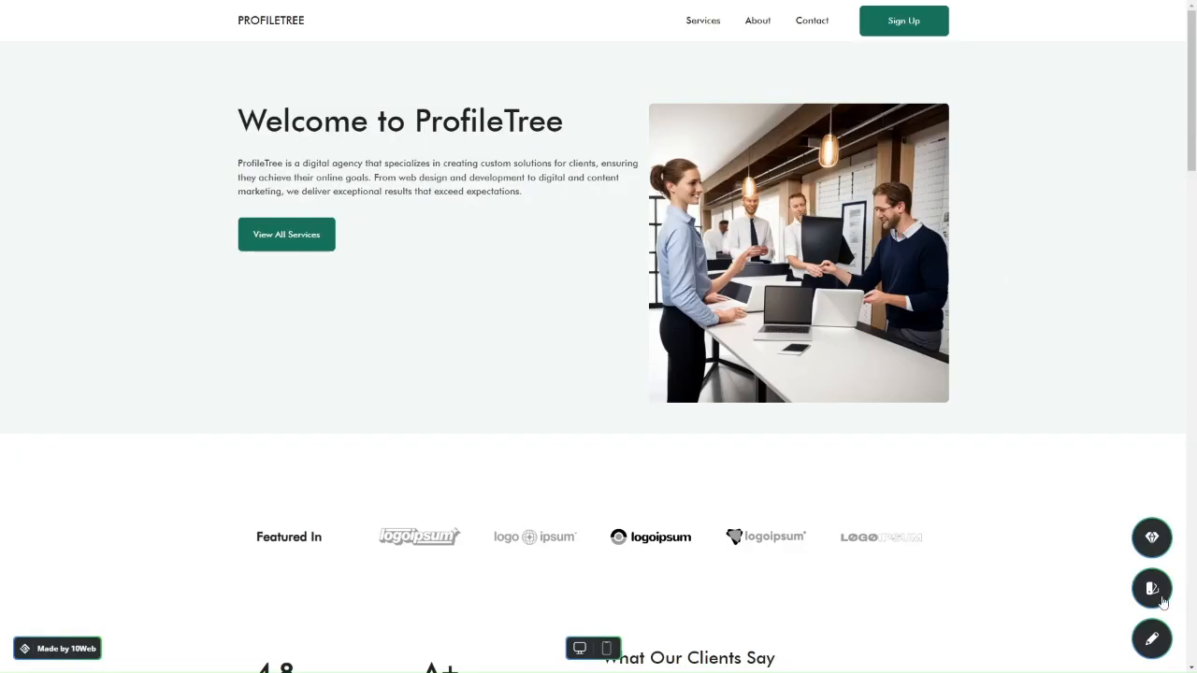
{"action": "left_click", "coordinate": [1160, 600]}
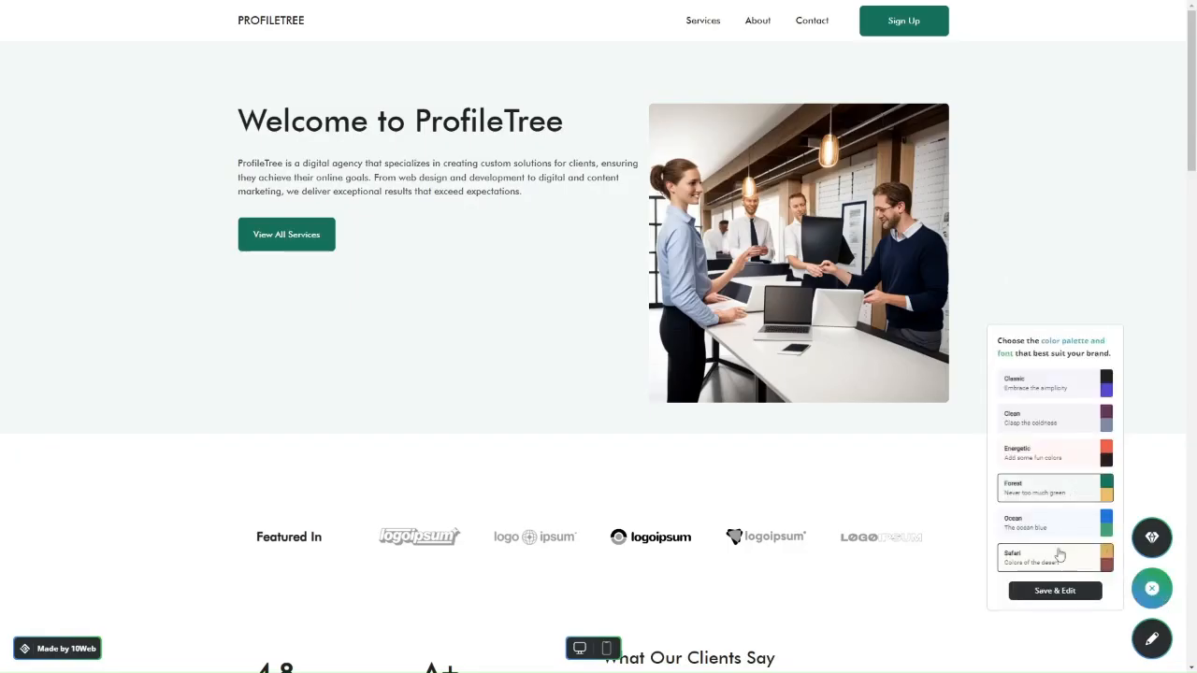
{"action": "scroll", "coordinate": [1052, 472], "scroll_direction": "down", "scroll_amount": 1}
{"action": "scroll", "coordinate": [1052, 472], "scroll_direction": "down", "scroll_amount": 2}
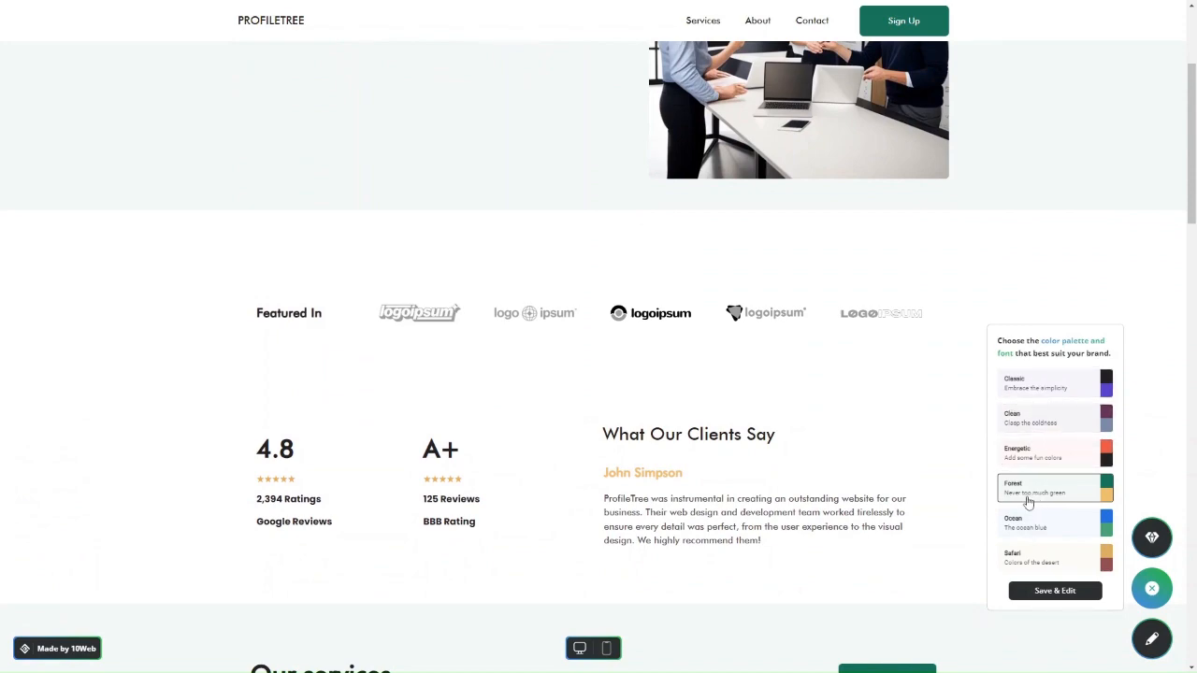
{"action": "scroll", "coordinate": [842, 538], "scroll_direction": "down", "scroll_amount": 2}
{"action": "scroll", "coordinate": [841, 536], "scroll_direction": "down", "scroll_amount": 1}
{"action": "scroll", "coordinate": [701, 457], "scroll_direction": "down", "scroll_amount": 5}
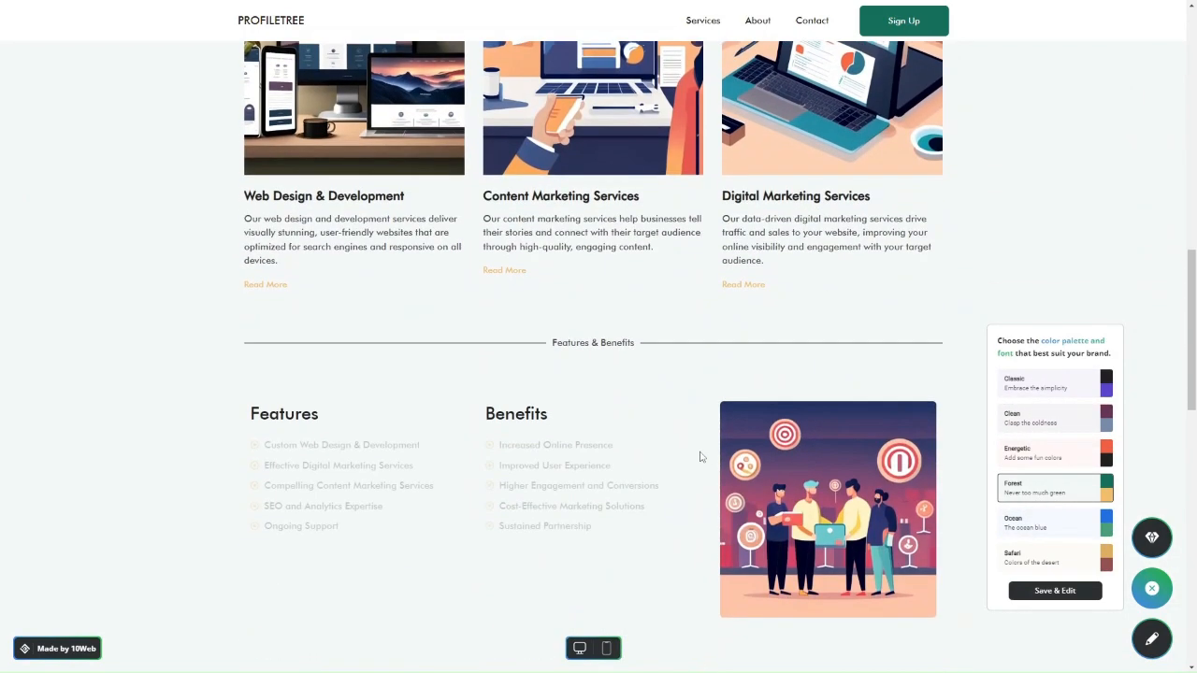
Preview the Clean, Classic, Ocean and Forest palettes, ending on Classic
{"action": "left_click", "coordinate": [1014, 415]}
{"action": "scroll", "coordinate": [794, 406], "scroll_direction": "up", "scroll_amount": 8}
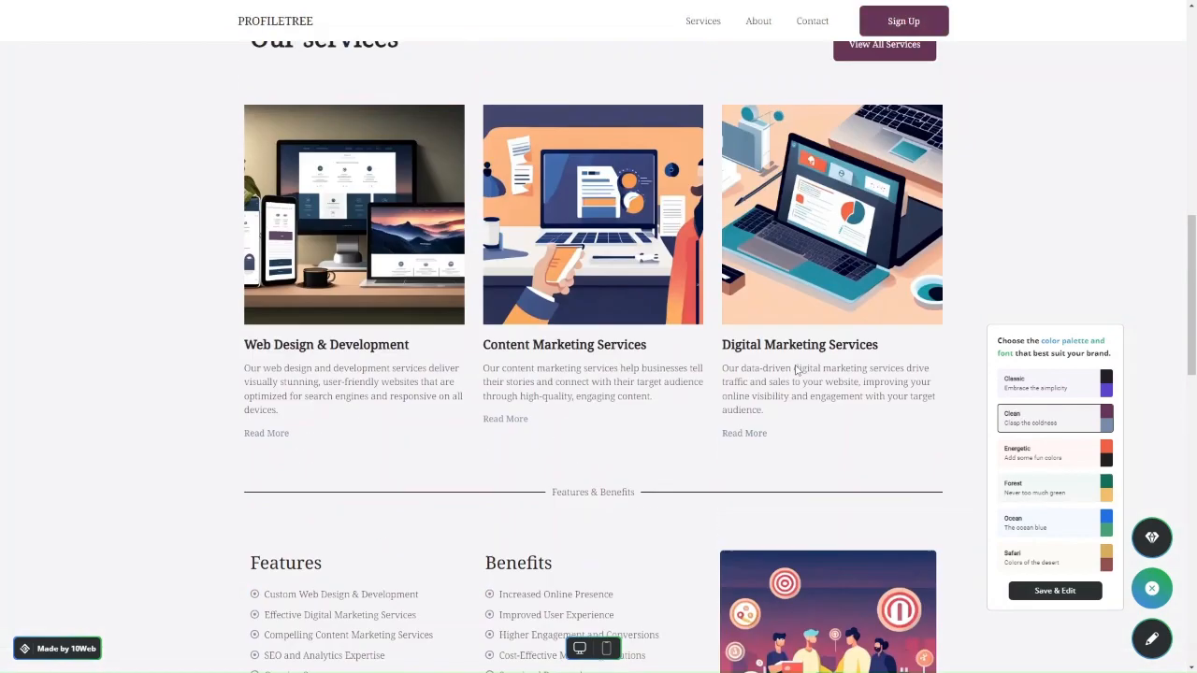
{"action": "left_click", "coordinate": [1054, 393]}
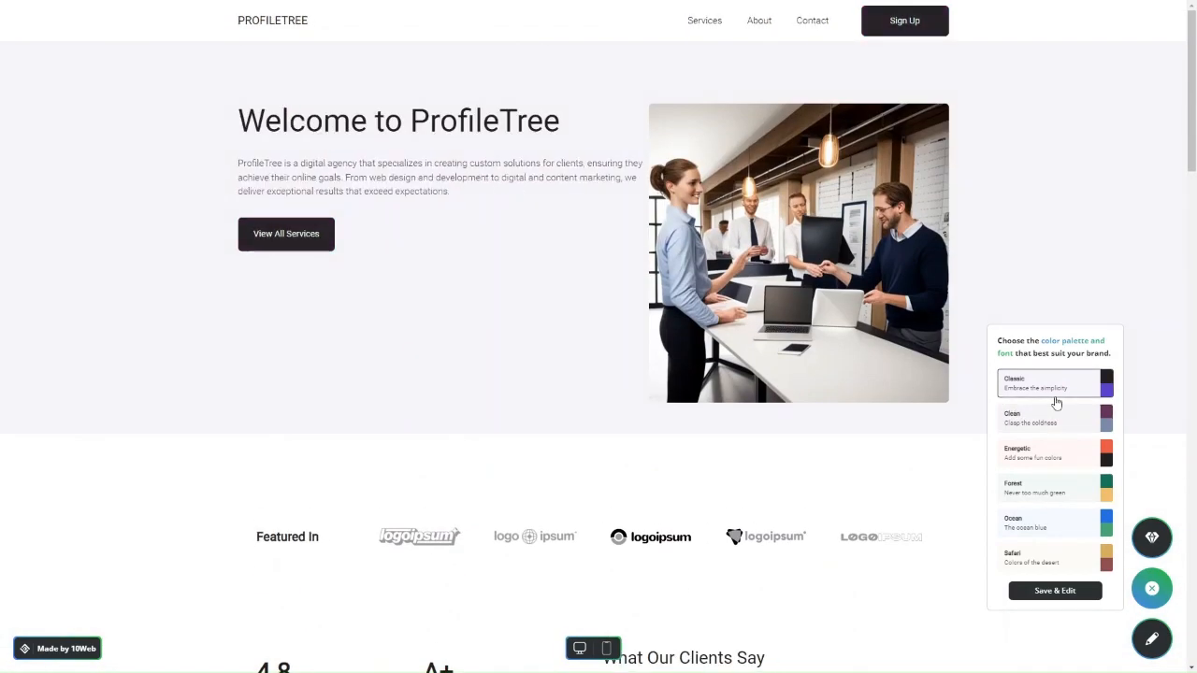
{"action": "left_click", "coordinate": [1042, 524]}
{"action": "left_click", "coordinate": [1036, 487]}
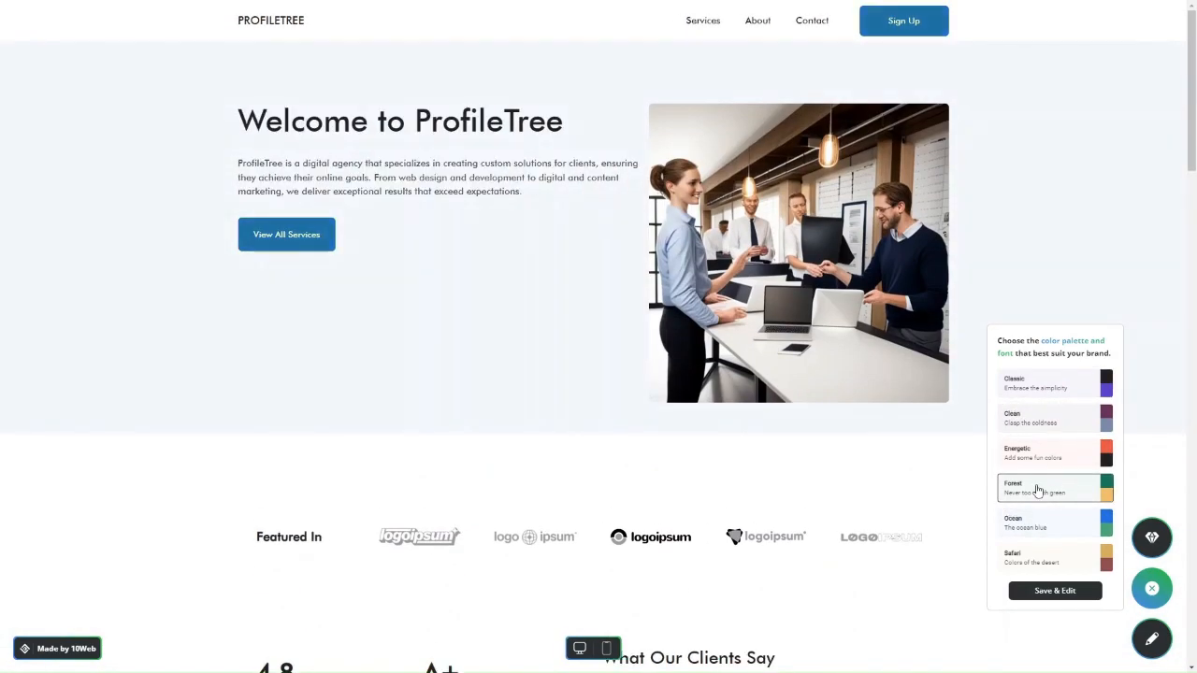
{"action": "left_click", "coordinate": [1038, 393]}
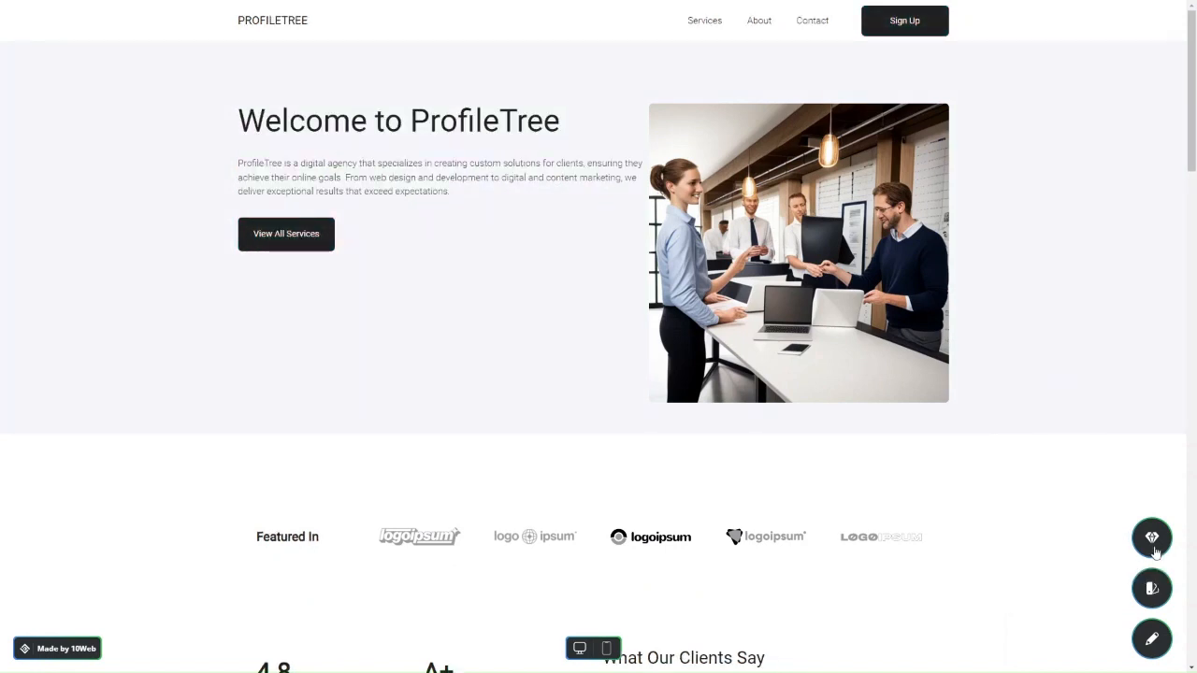
Apply the green Forest palette and open the site in the builder editor
{"action": "left_click", "coordinate": [1144, 577]}
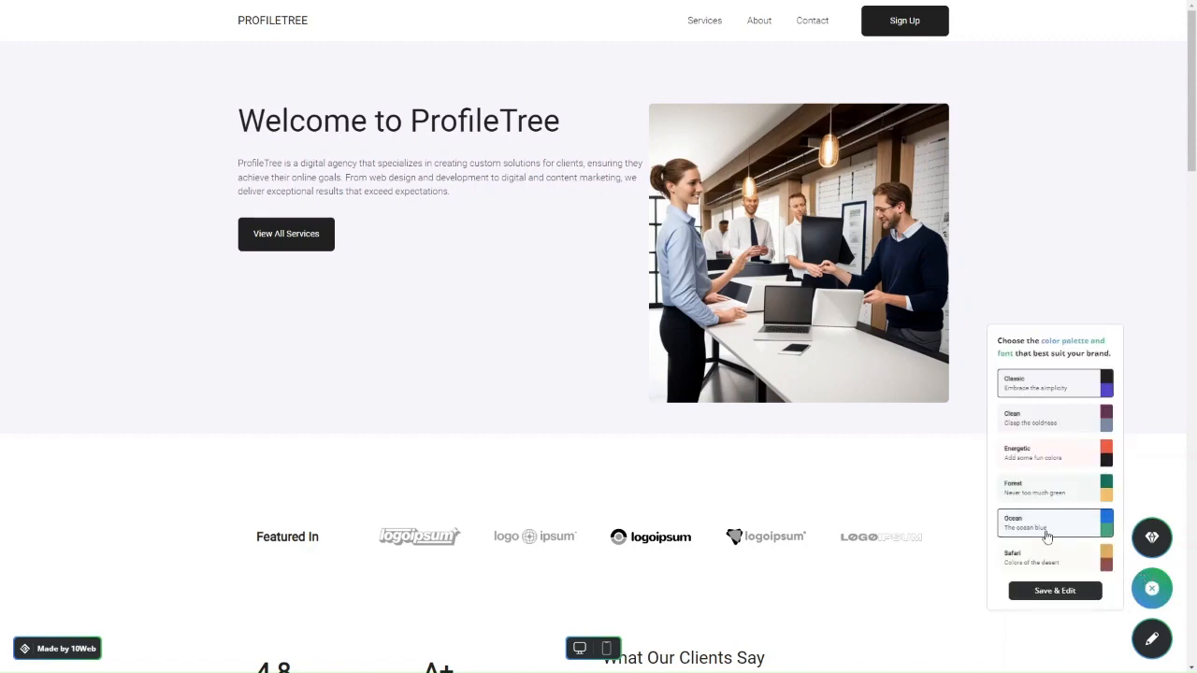
{"action": "left_click", "coordinate": [1031, 499]}
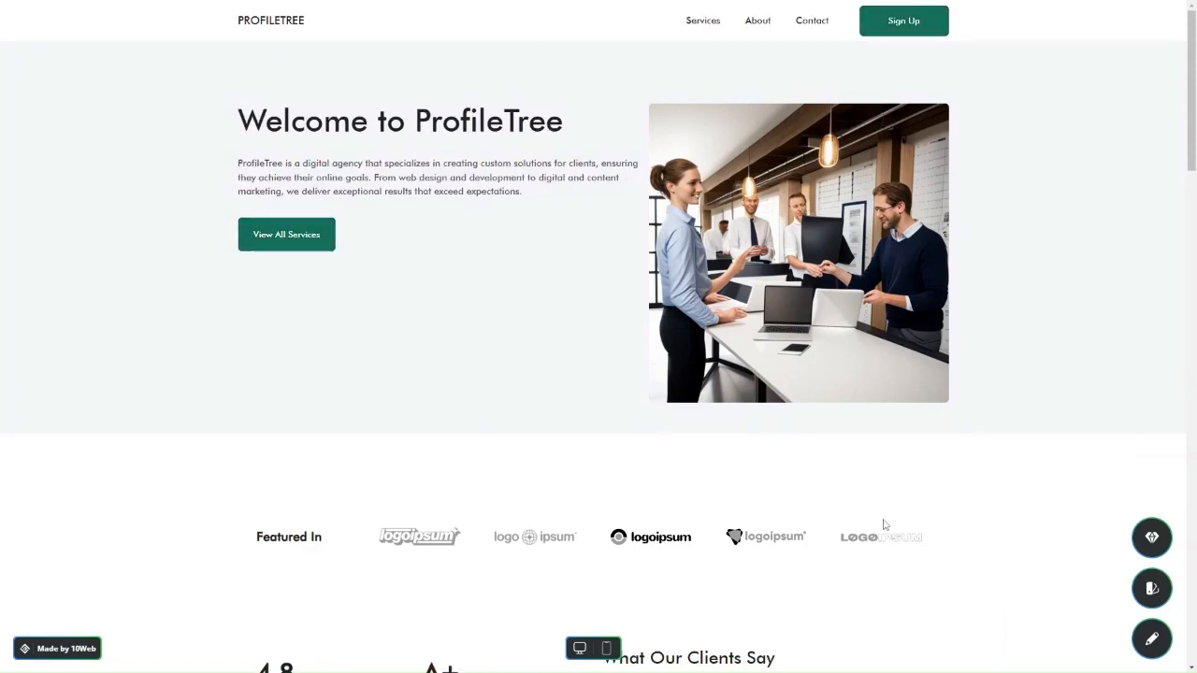
{"action": "scroll", "coordinate": [882, 524], "scroll_direction": "down", "scroll_amount": 4}
{"action": "left_click", "coordinate": [1152, 640]}
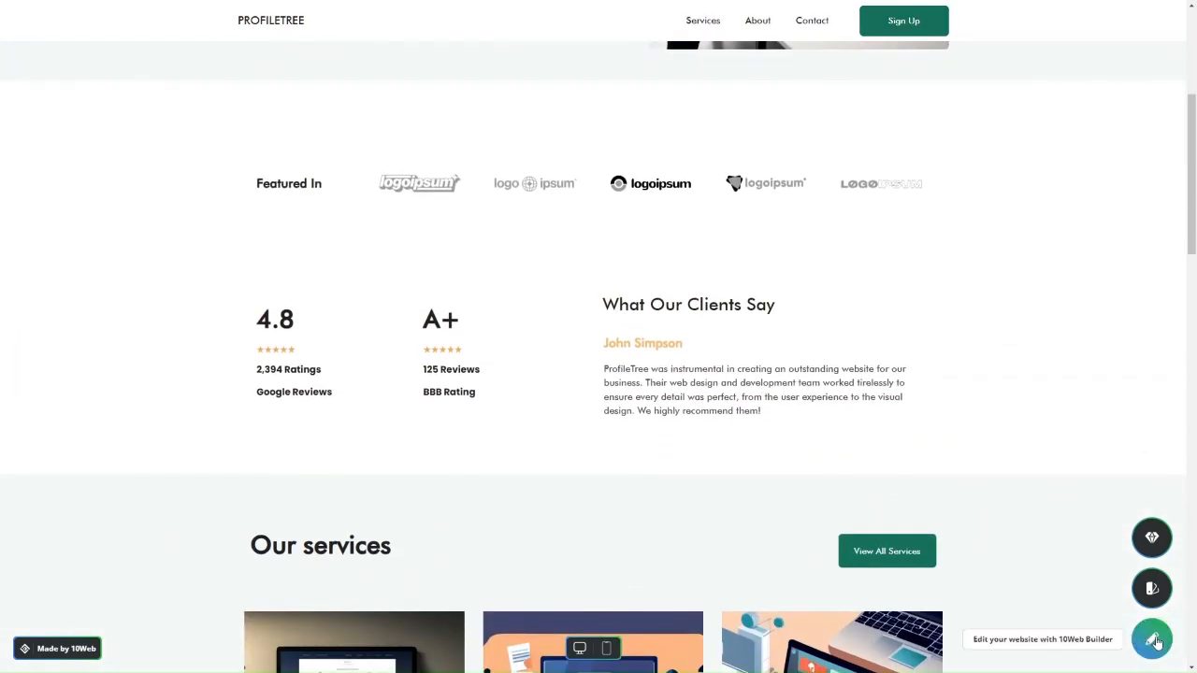
Select the 'Digital Marketing Agency for Your Success' hero heading in the editor
{"action": "scroll", "coordinate": [100, 311], "scroll_direction": "down", "scroll_amount": 4}
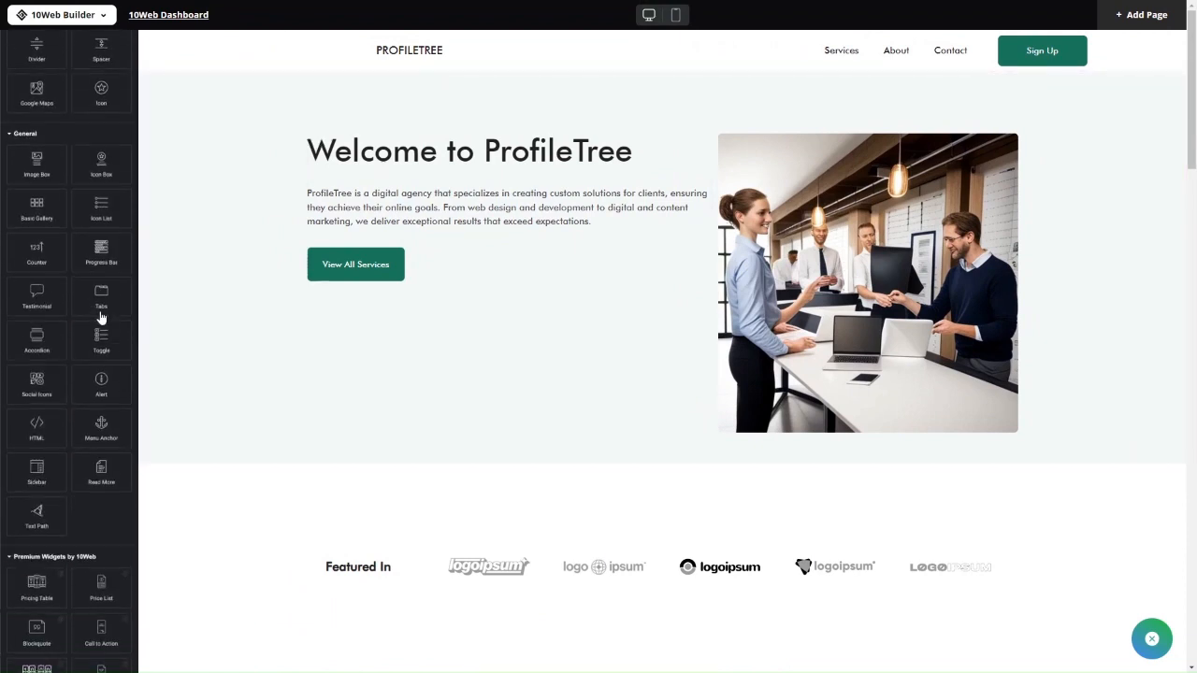
{"action": "scroll", "coordinate": [99, 312], "scroll_direction": "up", "scroll_amount": 4}
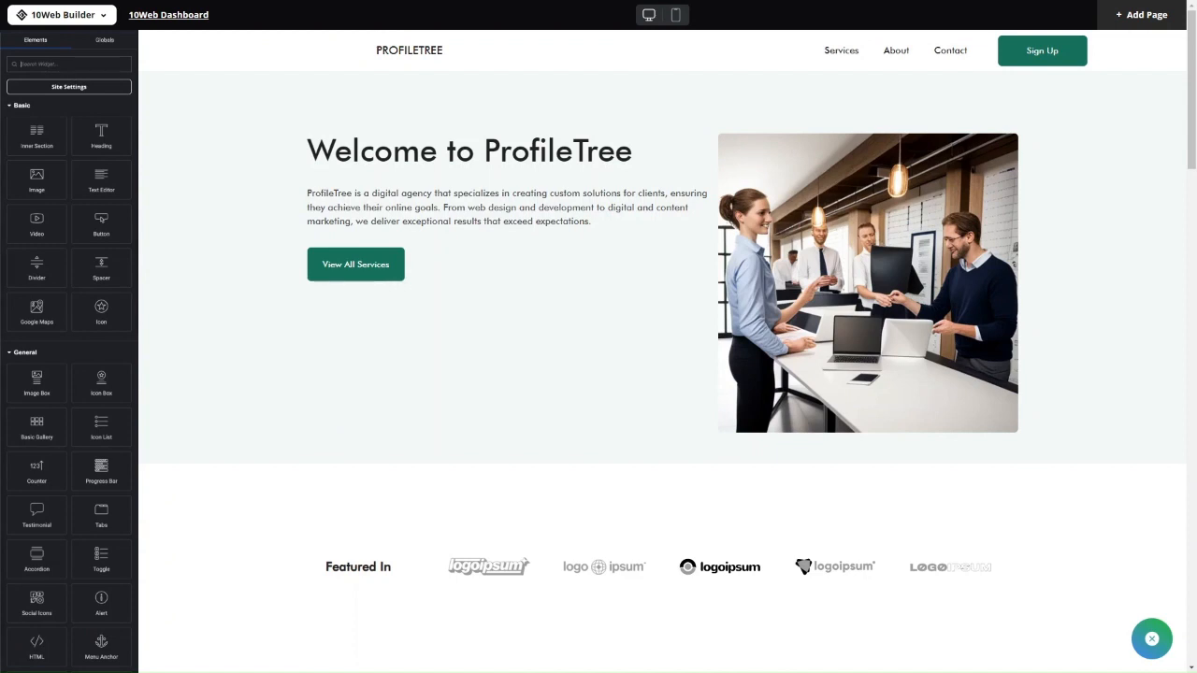
{"action": "scroll", "coordinate": [112, 334], "scroll_direction": "down", "scroll_amount": 5}
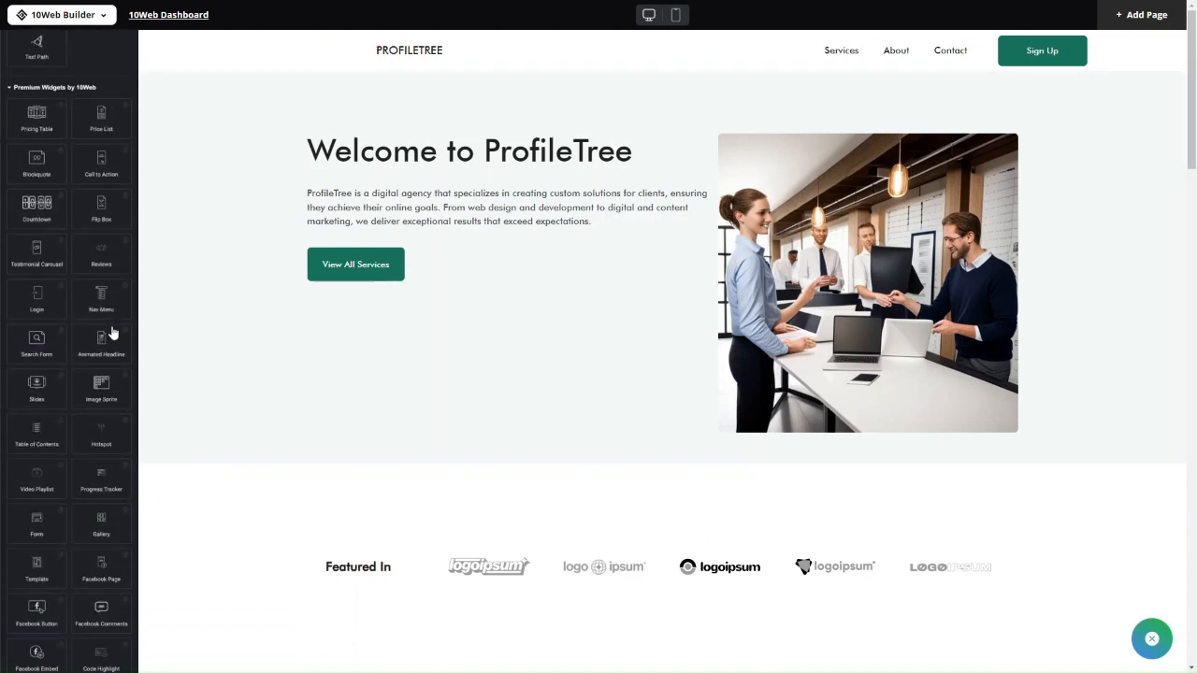
{"action": "scroll", "coordinate": [113, 334], "scroll_direction": "up", "scroll_amount": 10}
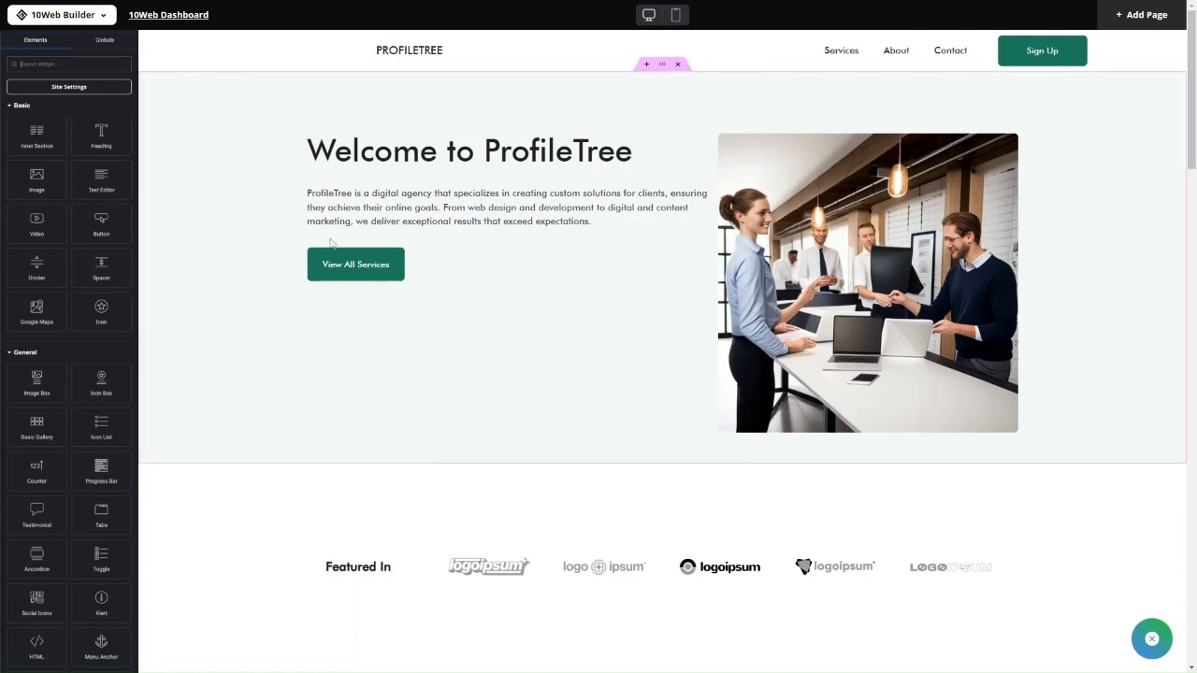
{"action": "left_click", "coordinate": [369, 164]}
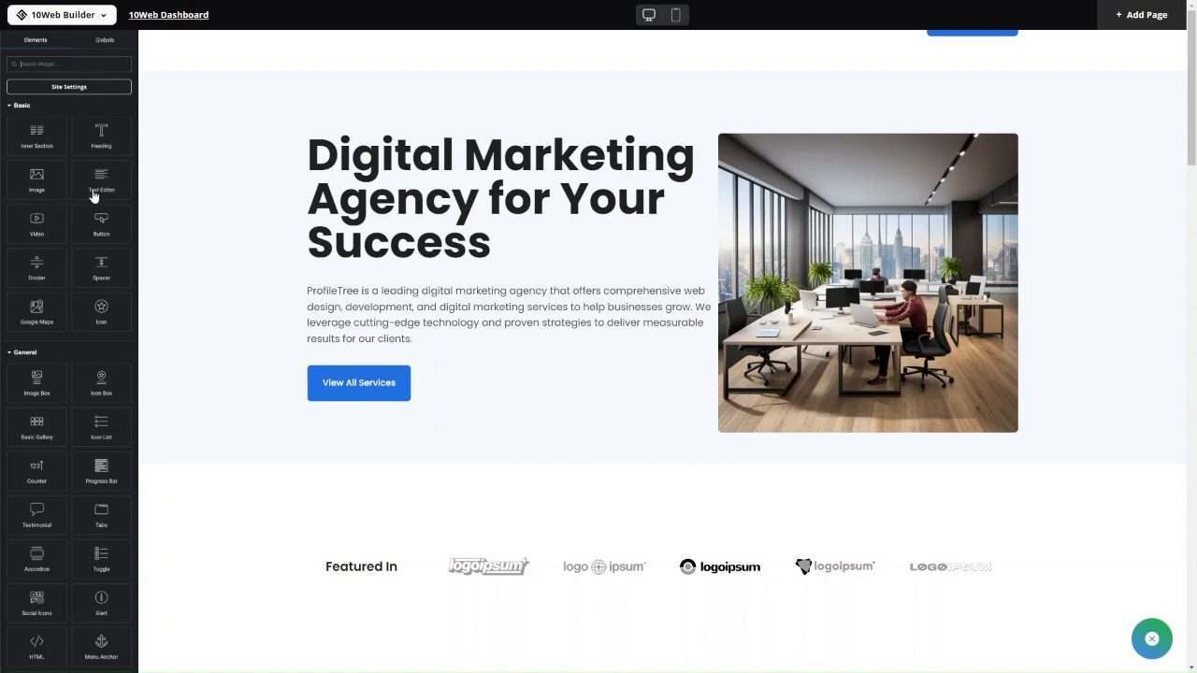
Click into the hero heading, then scroll the canvas toward the Our services cards
{"action": "left_click", "coordinate": [426, 238]}
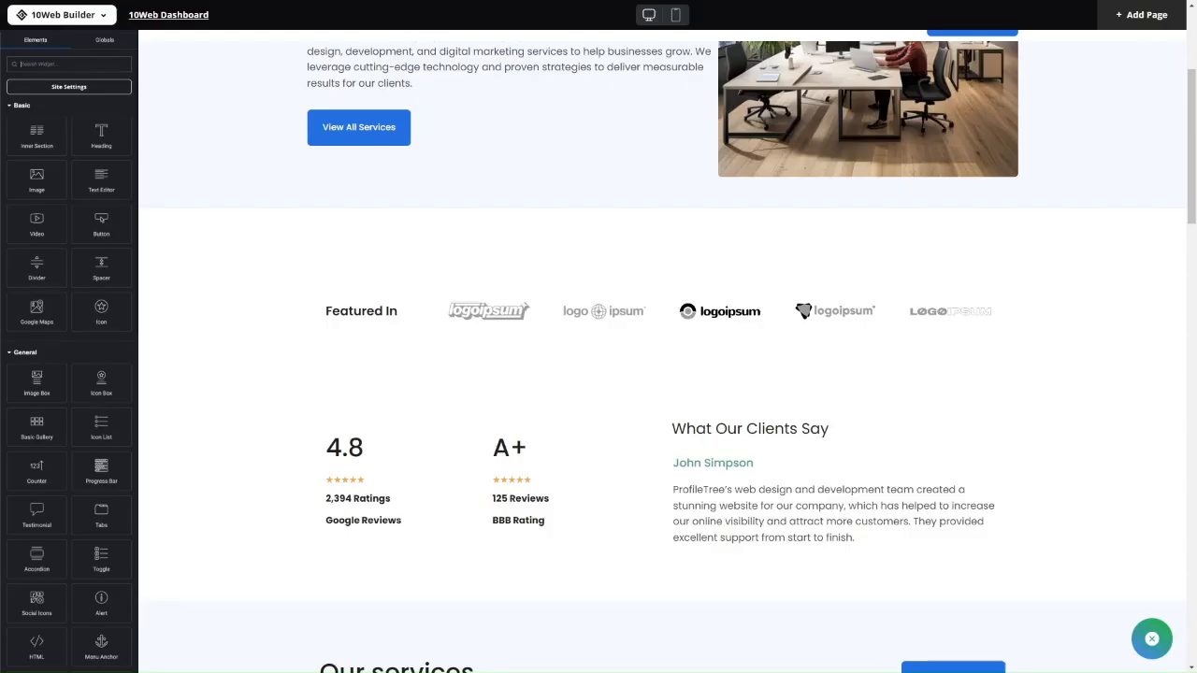
{"action": "scroll", "coordinate": [69, 467], "scroll_direction": "down", "scroll_amount": 2}
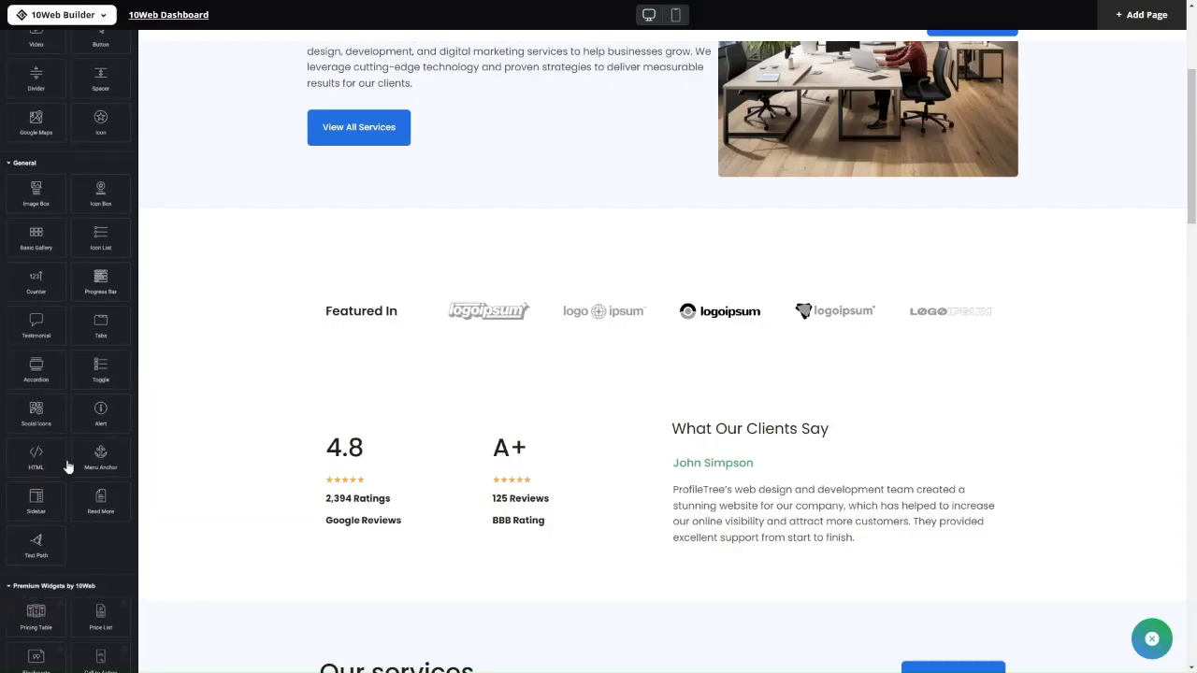
{"action": "scroll", "coordinate": [60, 336], "scroll_direction": "up", "scroll_amount": 1}
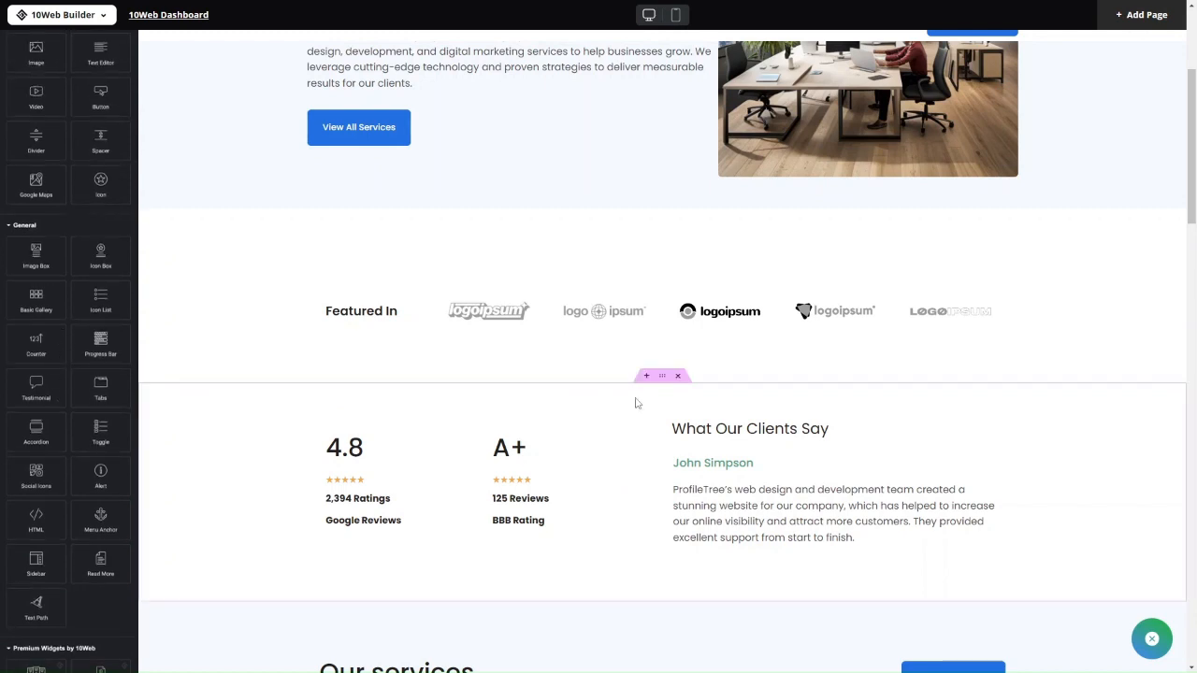
{"action": "scroll", "coordinate": [635, 403], "scroll_direction": "up", "scroll_amount": 3}
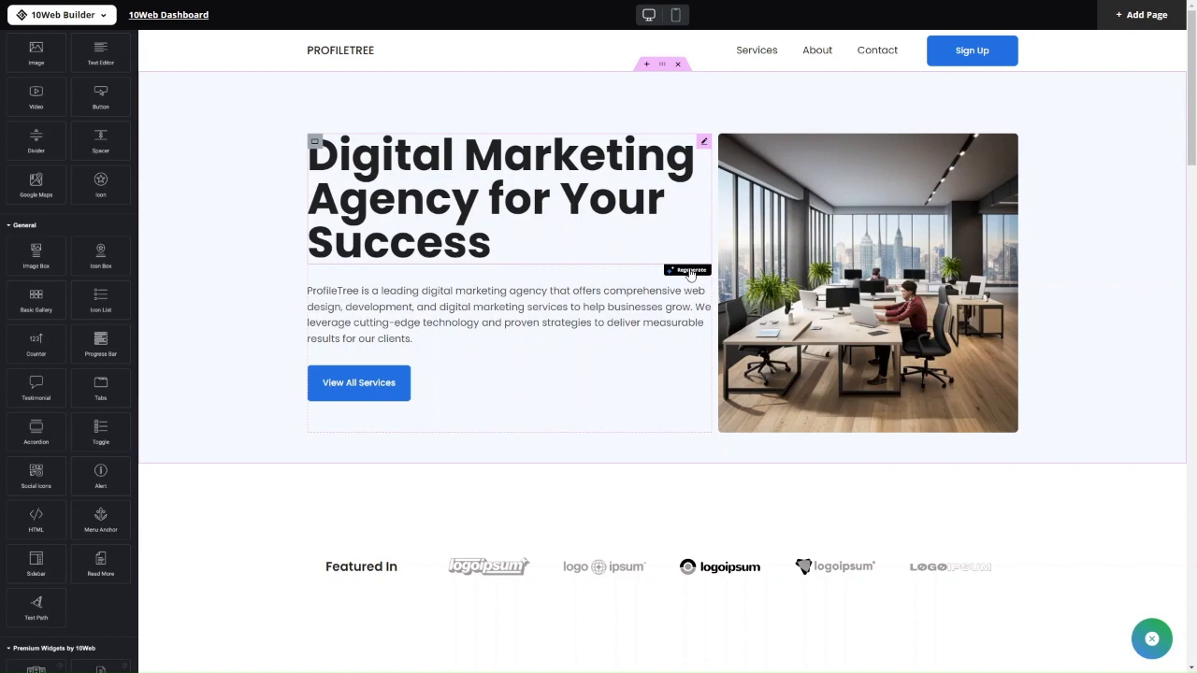
{"action": "scroll", "coordinate": [690, 355], "scroll_direction": "down", "scroll_amount": 1}
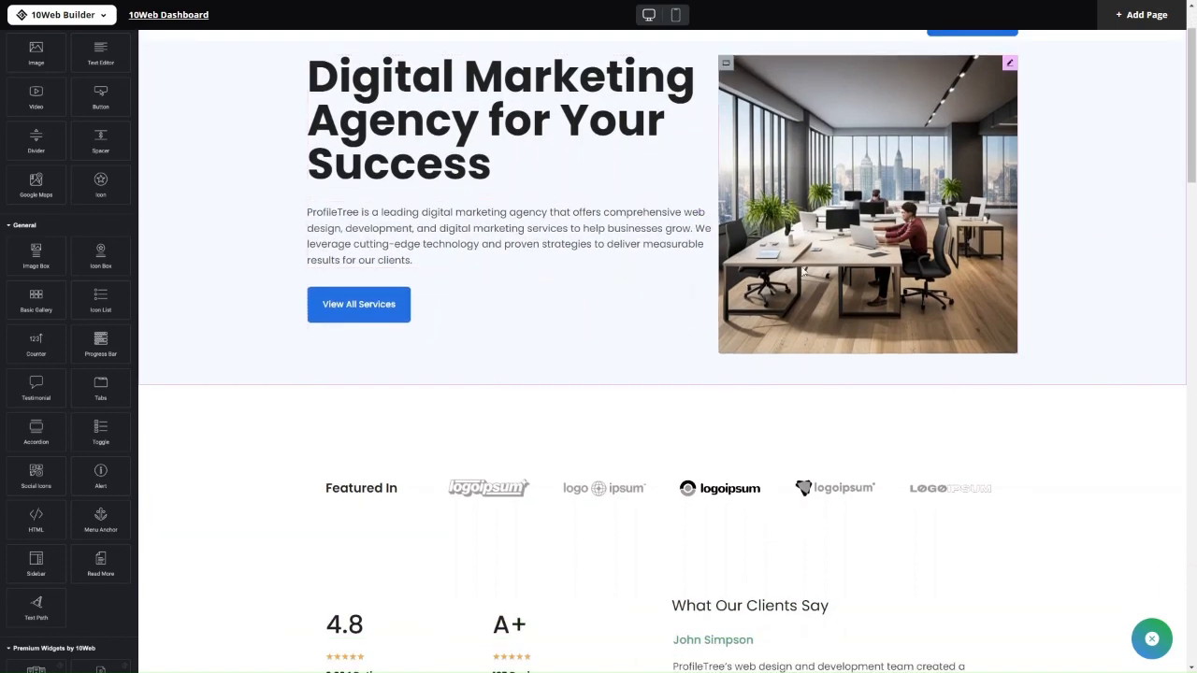
{"action": "scroll", "coordinate": [748, 308], "scroll_direction": "up", "scroll_amount": 1}
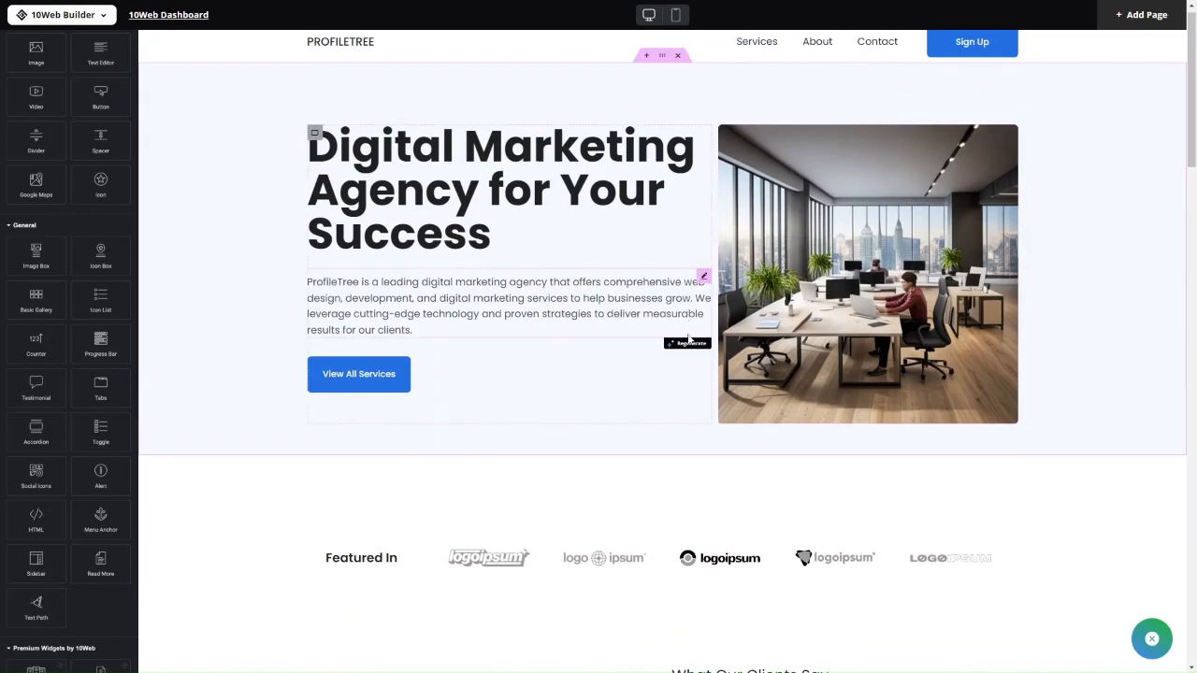
{"action": "scroll", "coordinate": [690, 341], "scroll_direction": "down", "scroll_amount": 10}
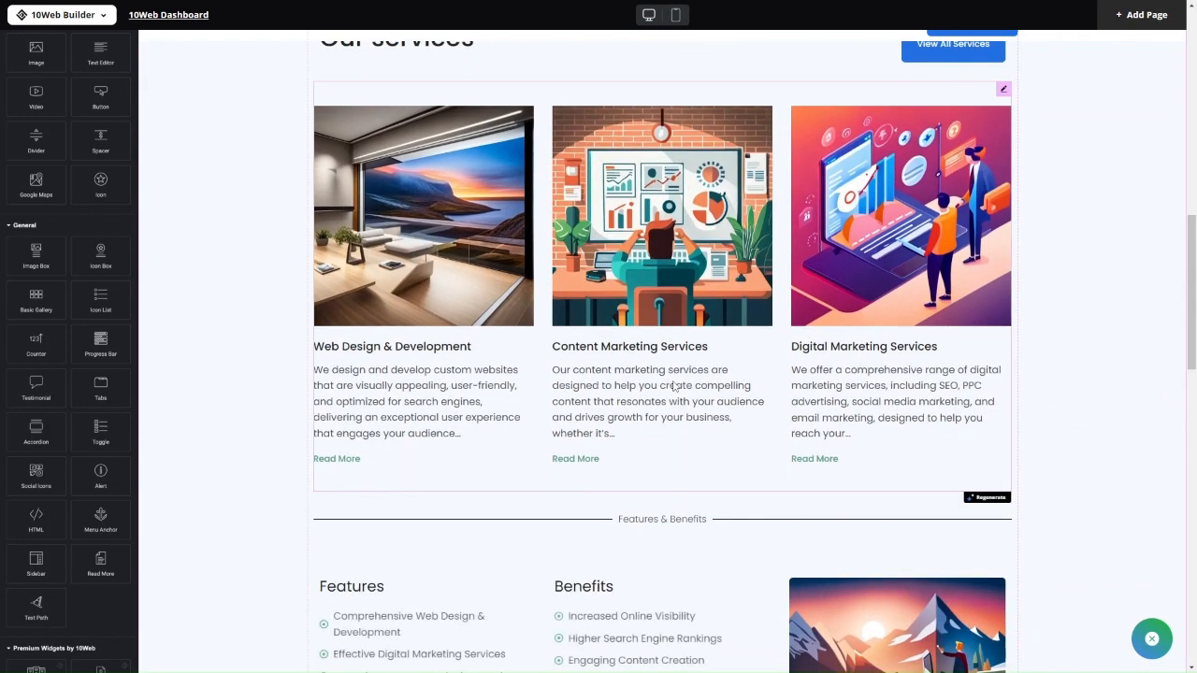
Open the AI rewrite tools on the services text and look over the tone options
{"action": "left_click", "coordinate": [984, 498]}
{"action": "scroll", "coordinate": [631, 265], "scroll_direction": "down", "scroll_amount": 2}
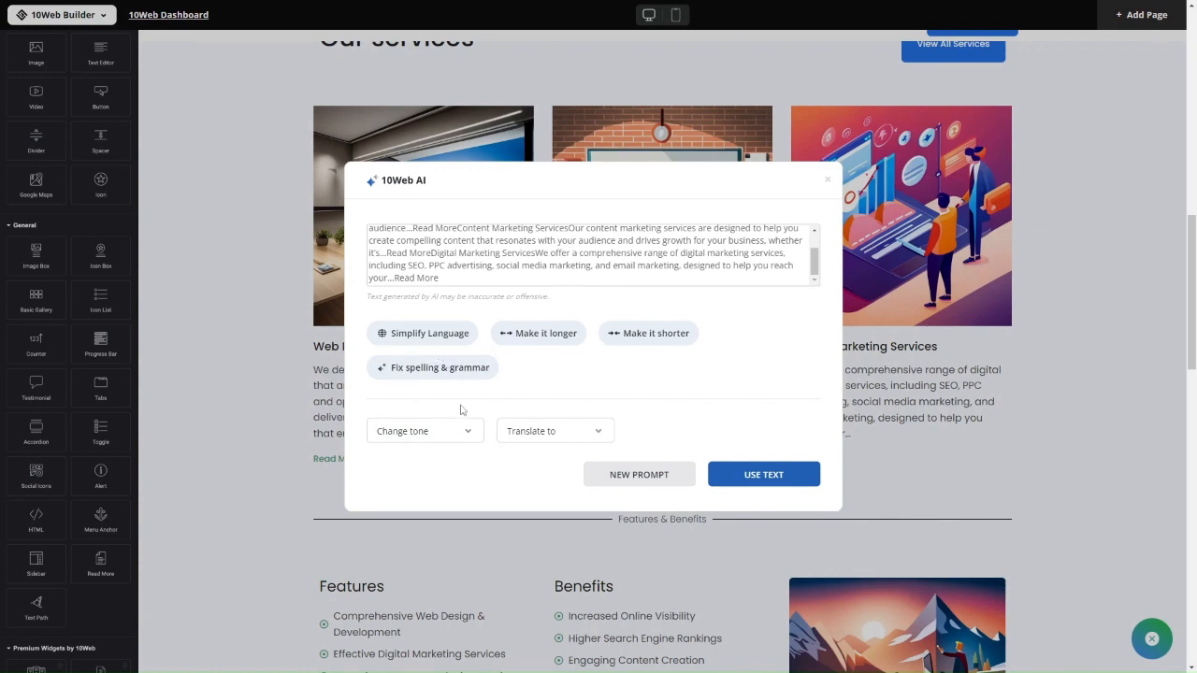
{"action": "left_click", "coordinate": [454, 439]}
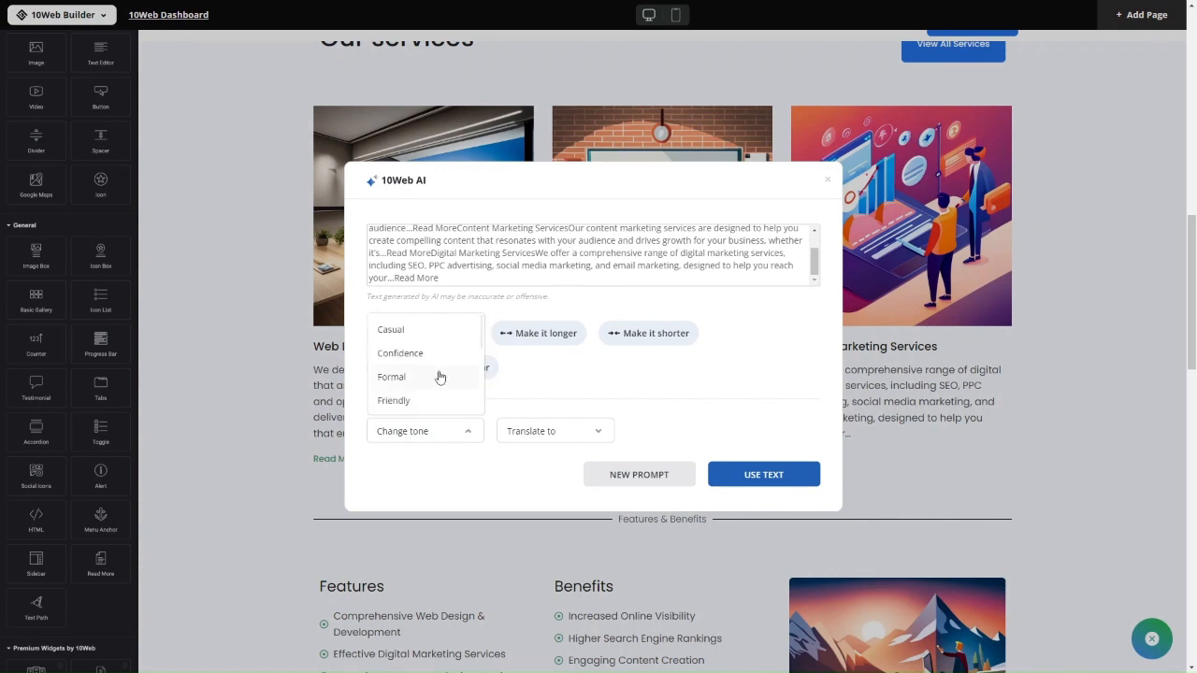
{"action": "scroll", "coordinate": [439, 377], "scroll_direction": "down", "scroll_amount": 2}
{"action": "left_click", "coordinate": [570, 382]}
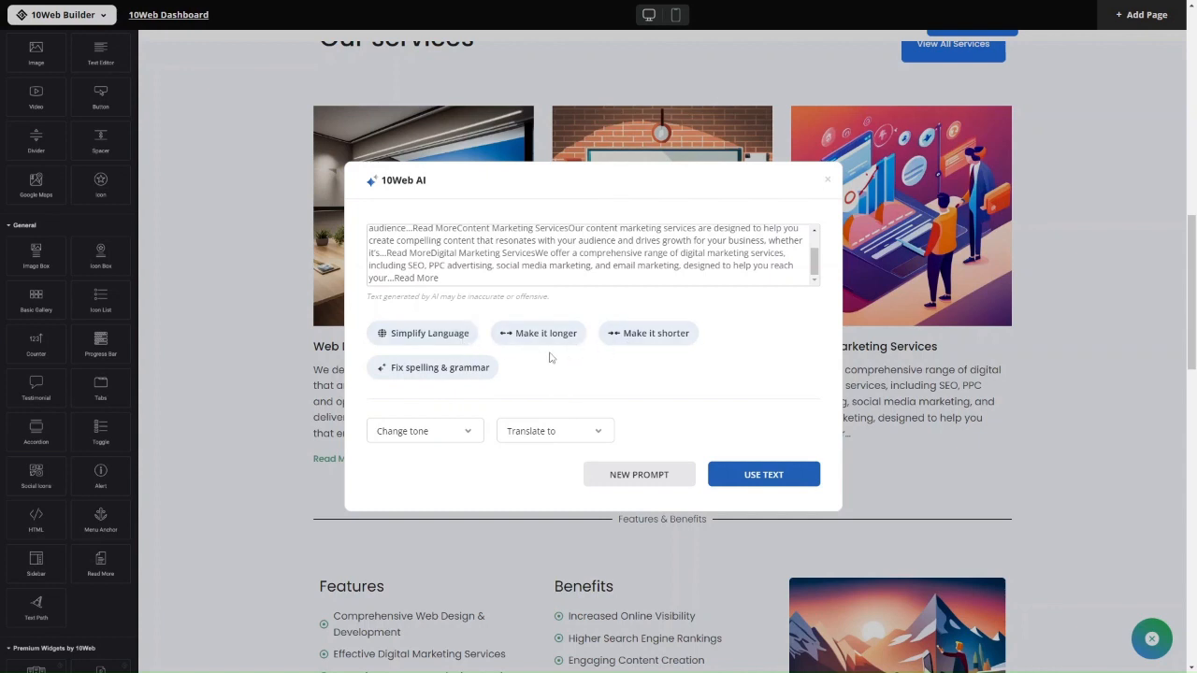
Rewrite the services text in a Playful tone
{"action": "left_click", "coordinate": [412, 435]}
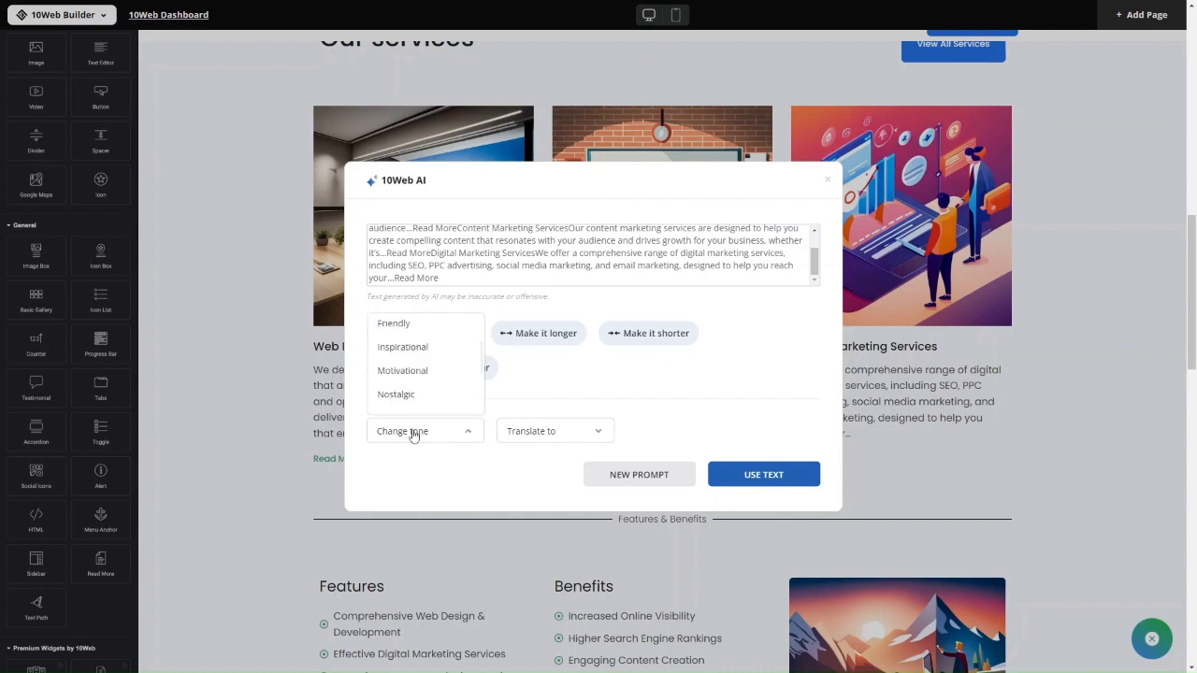
{"action": "scroll", "coordinate": [419, 393], "scroll_direction": "down", "scroll_amount": 3}
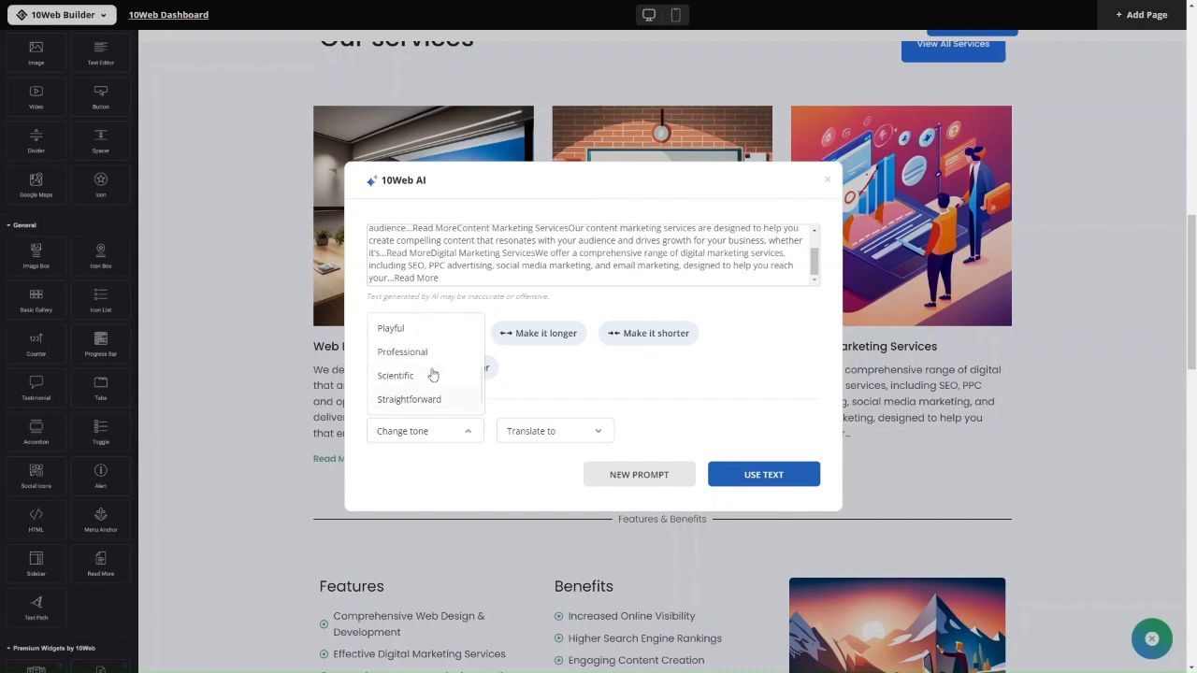
{"action": "left_click", "coordinate": [418, 331]}
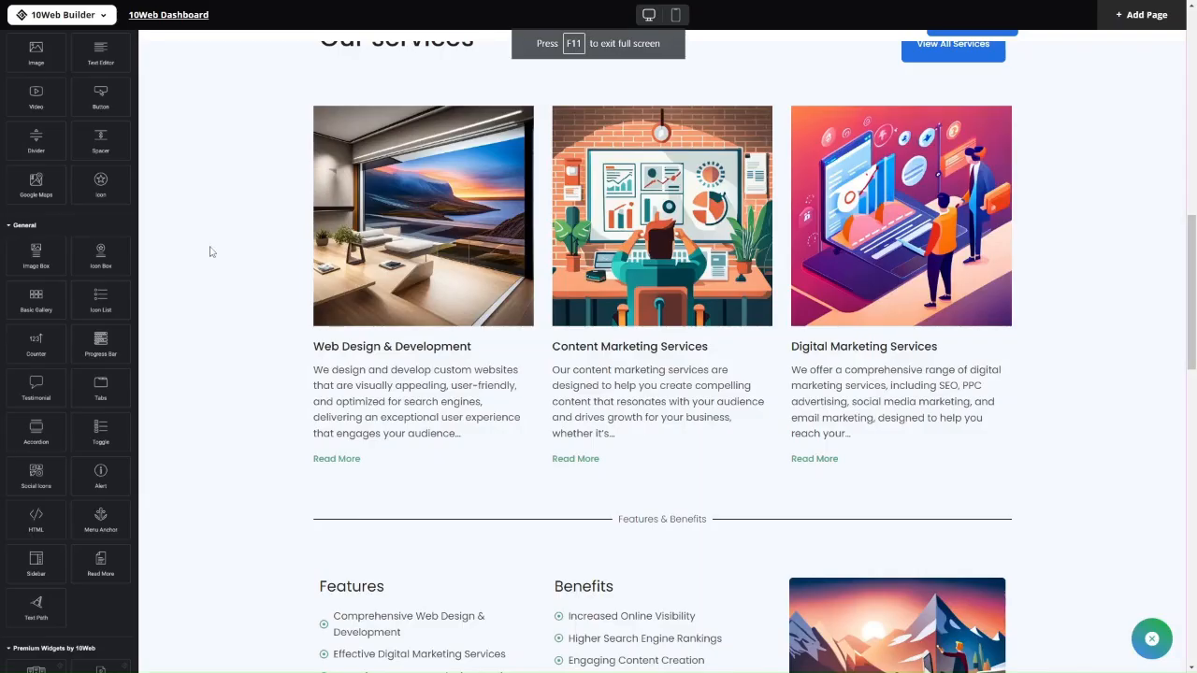
{"action": "scroll", "coordinate": [371, 377], "scroll_direction": "down", "scroll_amount": 5}
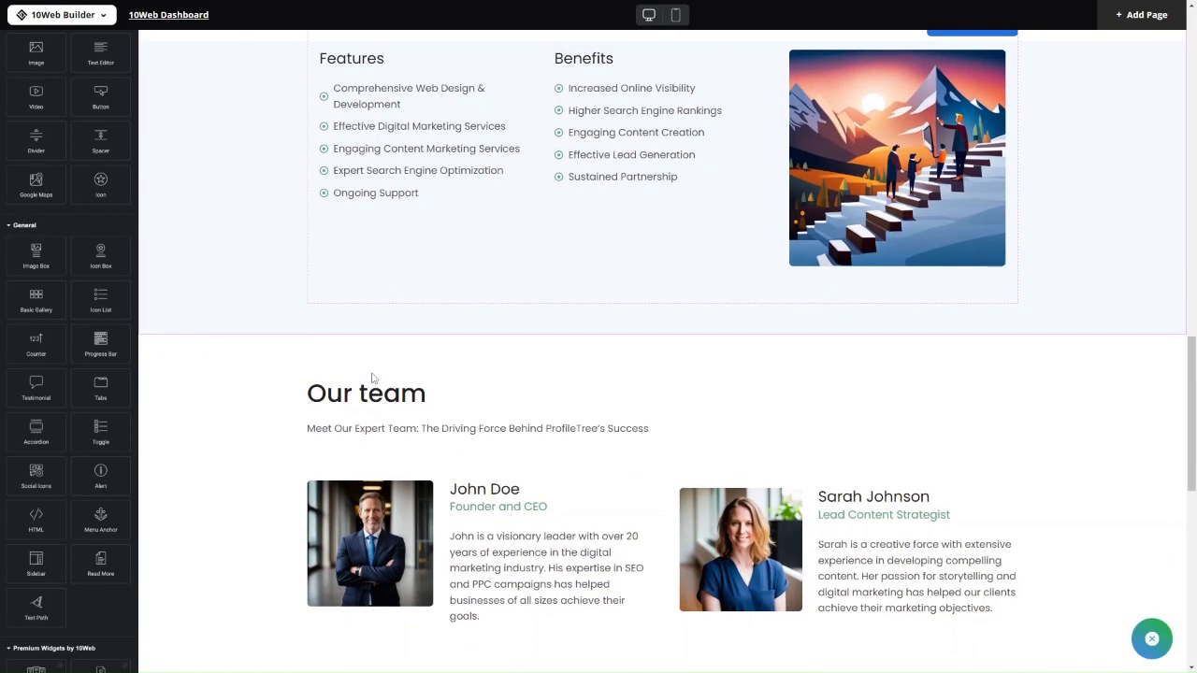
{"action": "scroll", "coordinate": [371, 376], "scroll_direction": "down", "scroll_amount": 5}
{"action": "scroll", "coordinate": [371, 377], "scroll_direction": "up", "scroll_amount": 15}
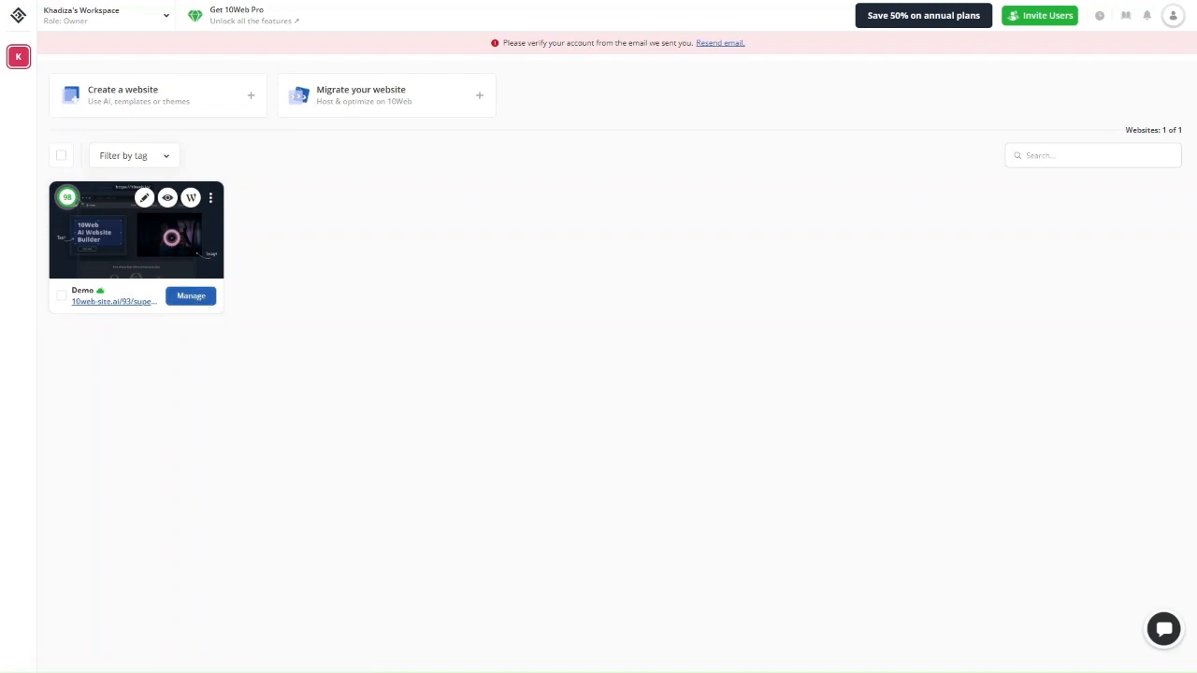
Open the Demo site's Overview, with PageSpeed scores of 98 desktop and 100 mobile
{"action": "left_click", "coordinate": [191, 296]}
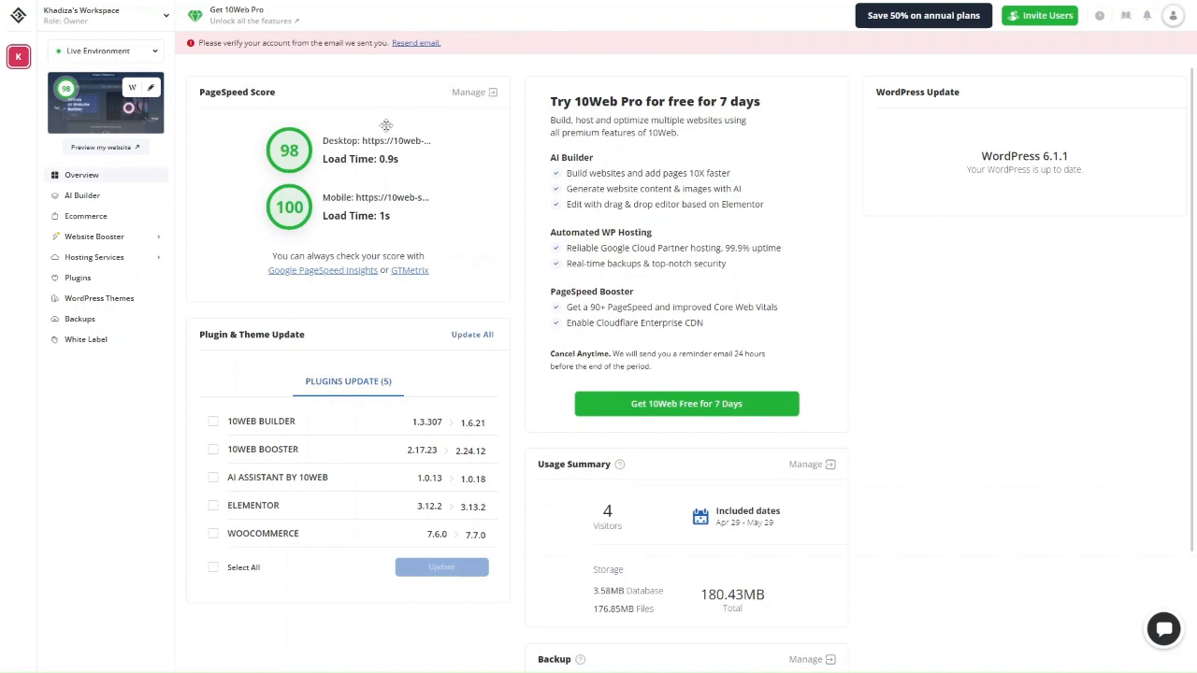
{"action": "scroll", "coordinate": [335, 300], "scroll_direction": "down", "scroll_amount": 1}
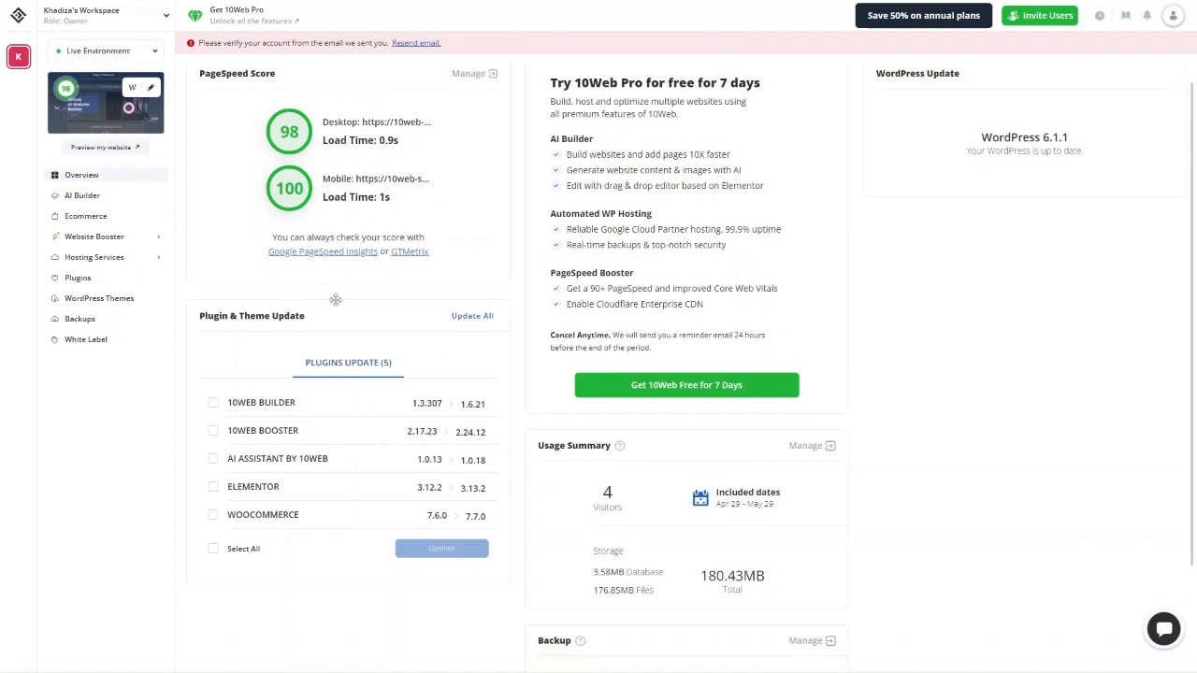
{"action": "scroll", "coordinate": [335, 300], "scroll_direction": "up", "scroll_amount": 1}
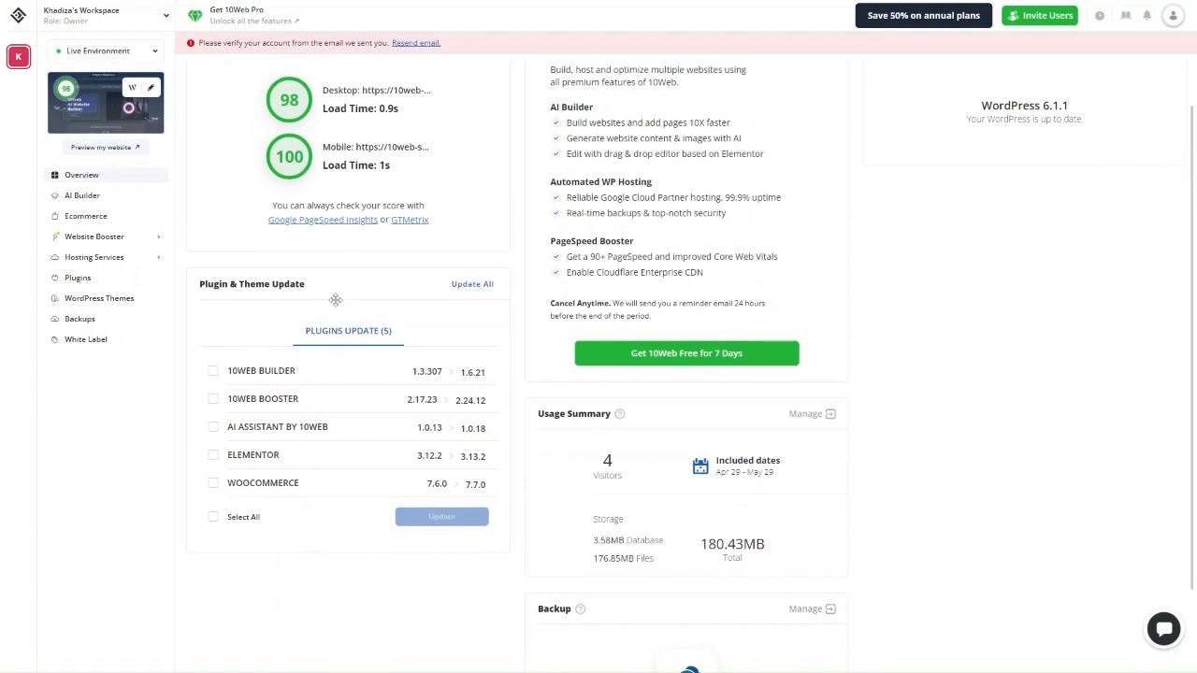
{"action": "scroll", "coordinate": [335, 300], "scroll_direction": "up", "scroll_amount": 2}
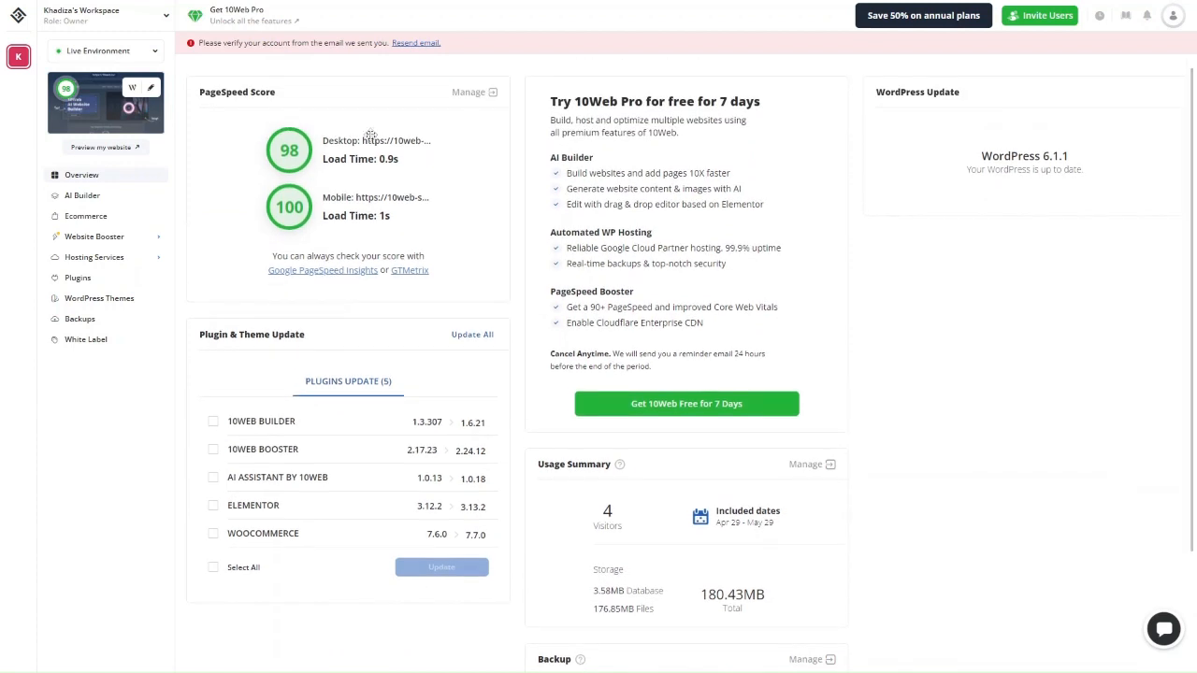
Compare the Business, Ecommerce and Agency Pro plans at annual prices
{"action": "mouse_move", "coordinate": [924, 29]}
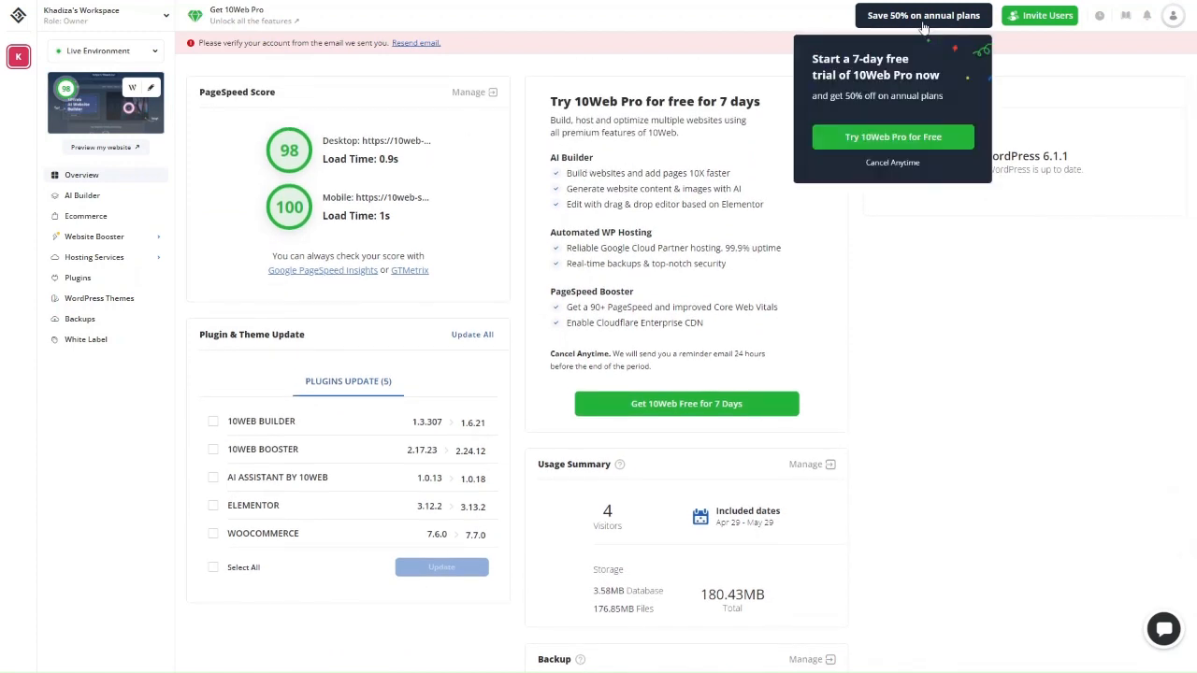
{"action": "left_click", "coordinate": [912, 148]}
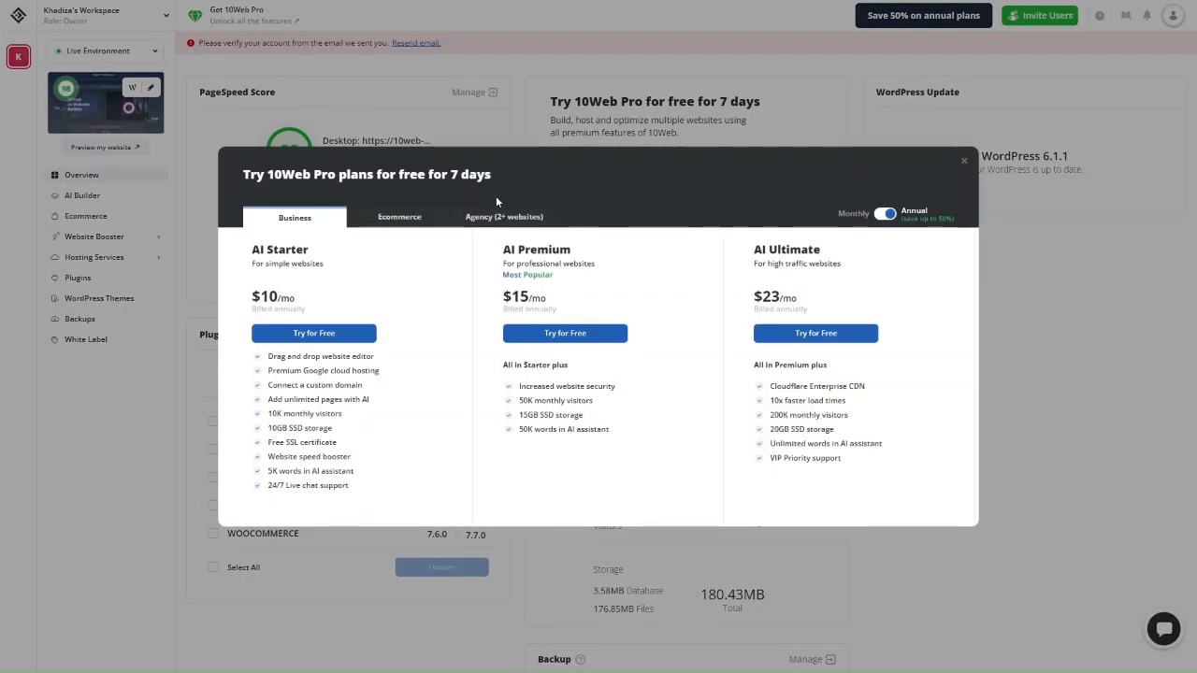
{"action": "left_click", "coordinate": [399, 217]}
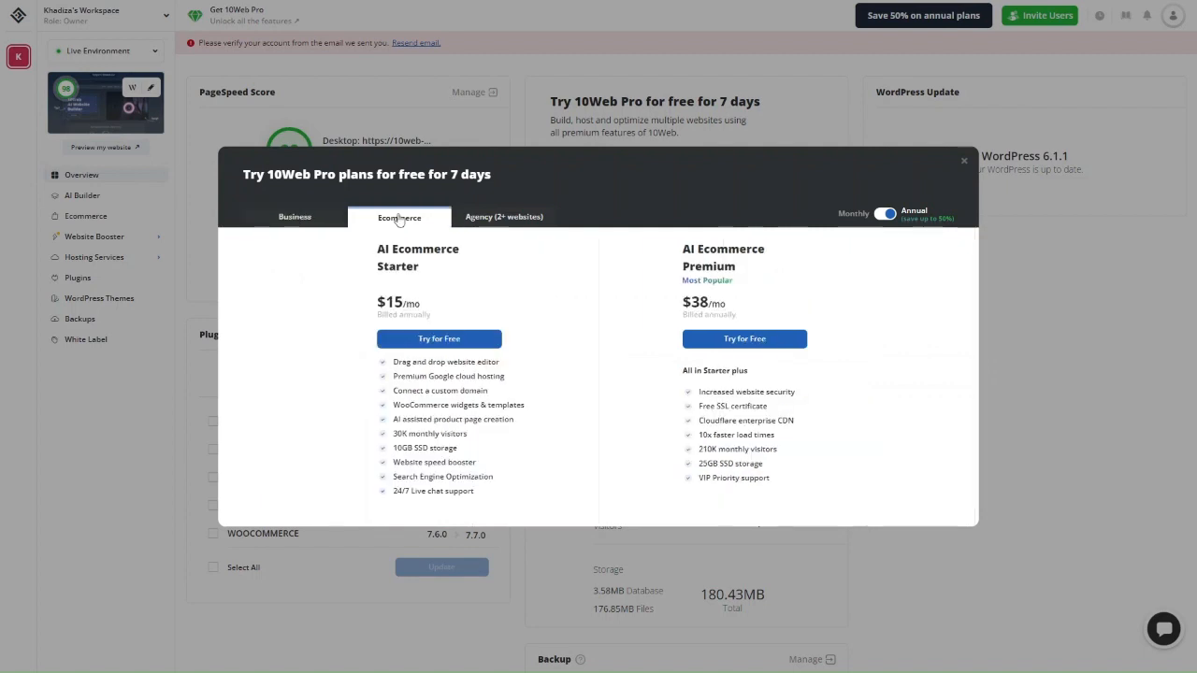
{"action": "left_click", "coordinate": [295, 217]}
{"action": "left_click", "coordinate": [399, 217]}
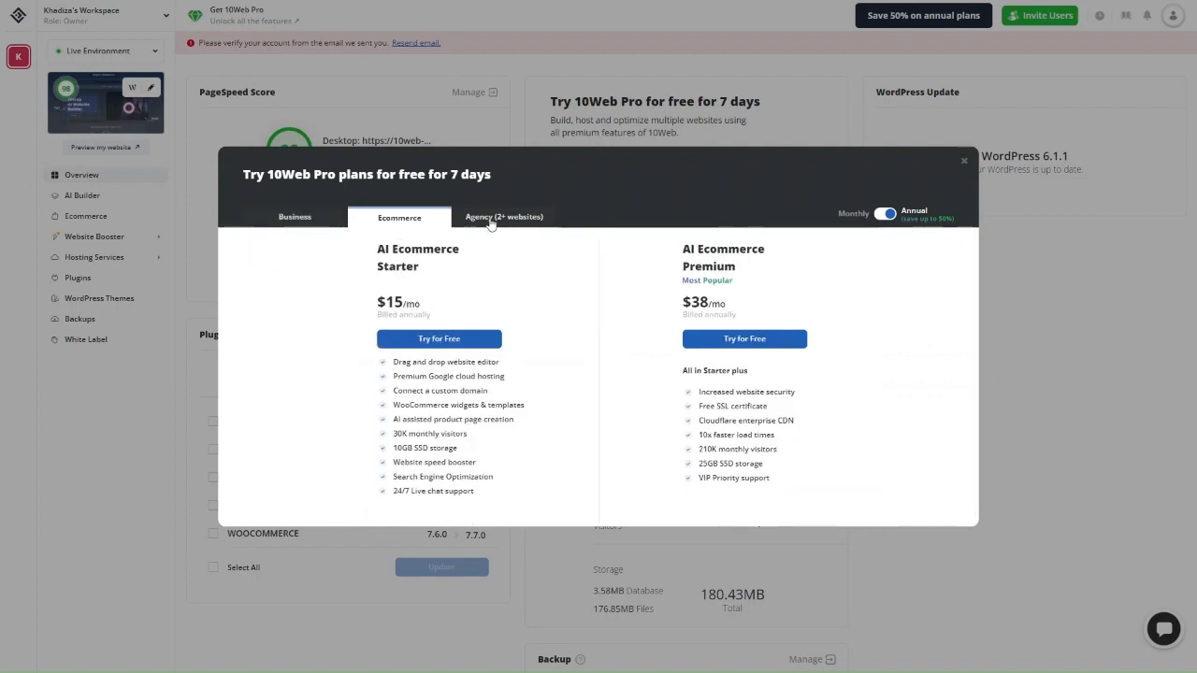
{"action": "left_click", "coordinate": [496, 218]}
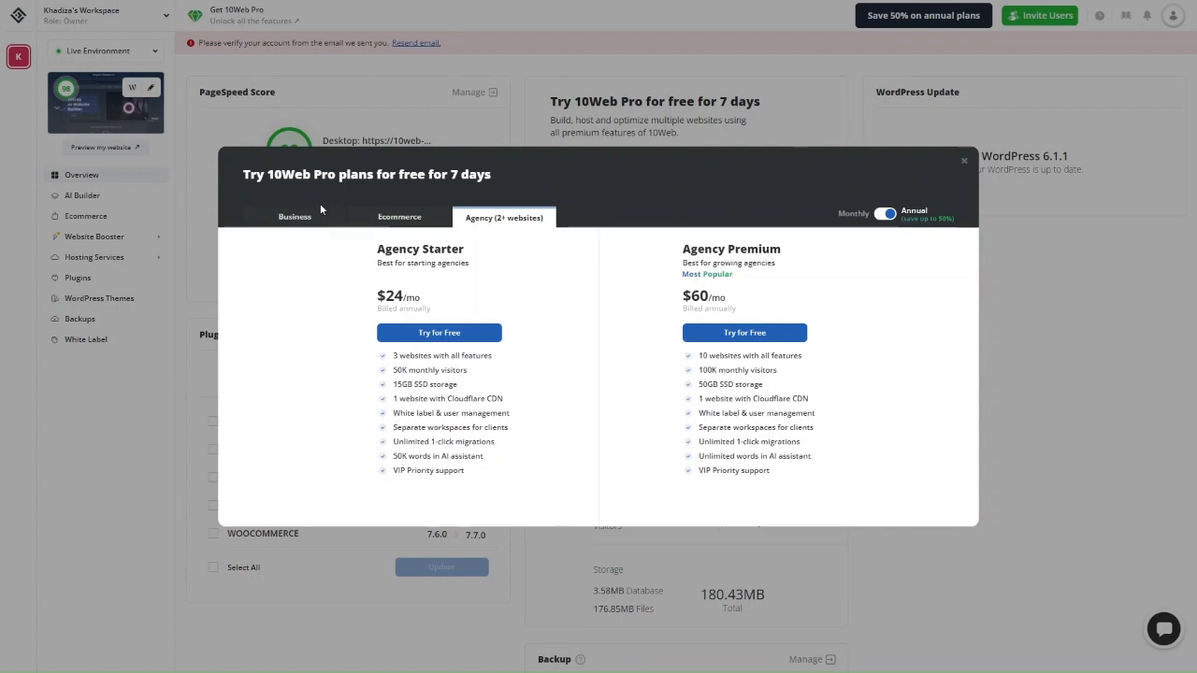
{"action": "left_click", "coordinate": [295, 218]}
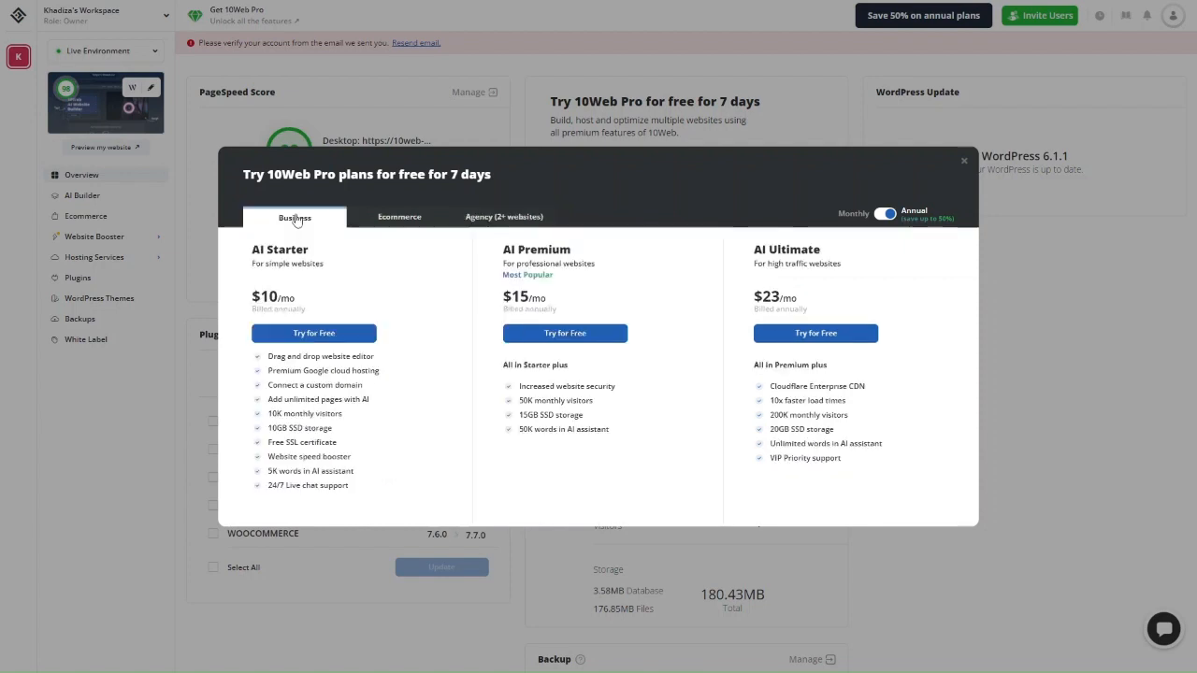
Review all three plan types at monthly prices, then start the AI Starter free trial
{"action": "left_click", "coordinate": [884, 214]}
{"action": "left_click", "coordinate": [885, 214]}
{"action": "left_click", "coordinate": [884, 214]}
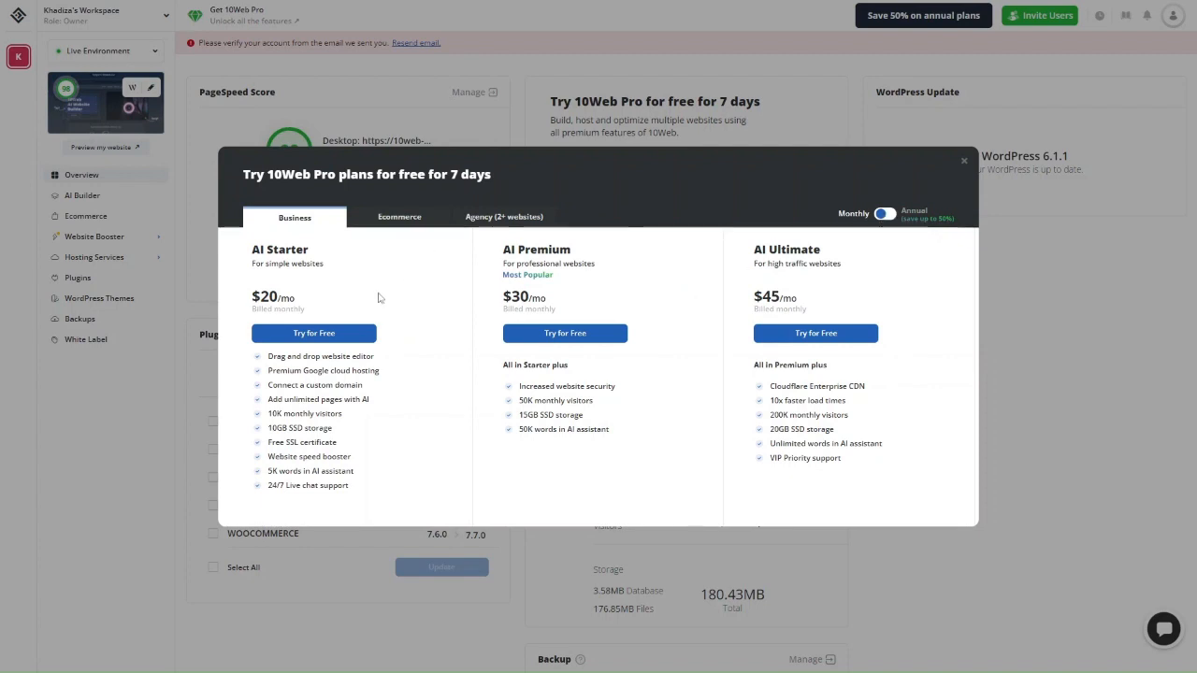
{"action": "left_click", "coordinate": [409, 219]}
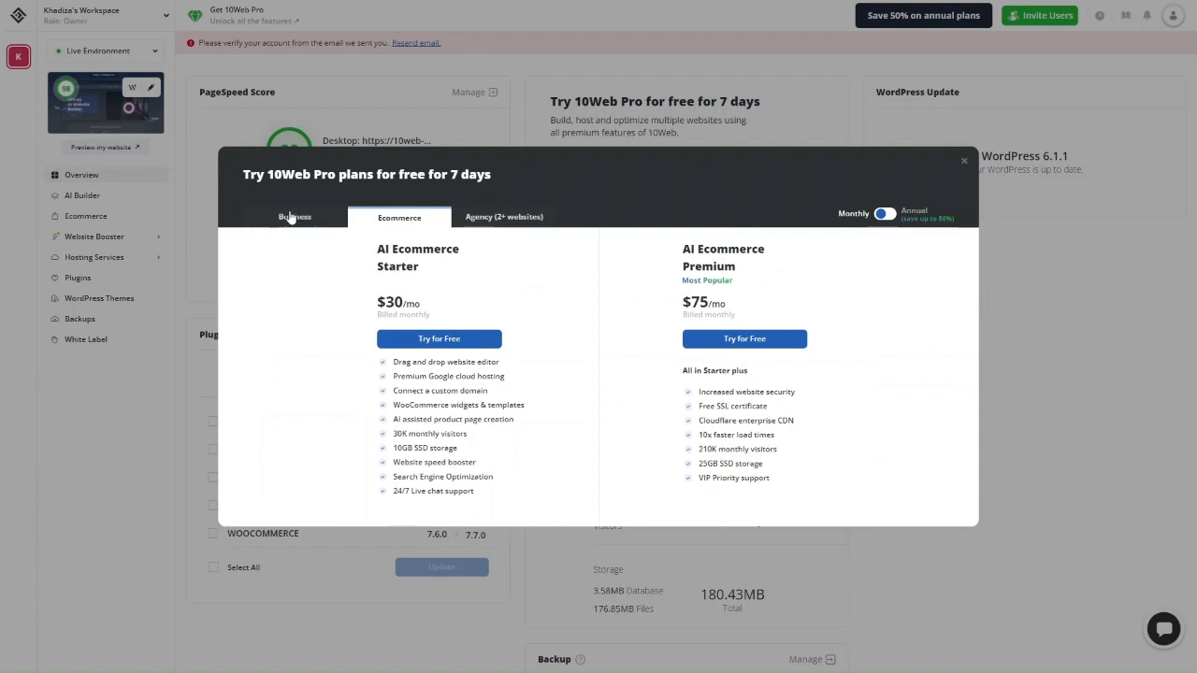
{"action": "left_click", "coordinate": [512, 217]}
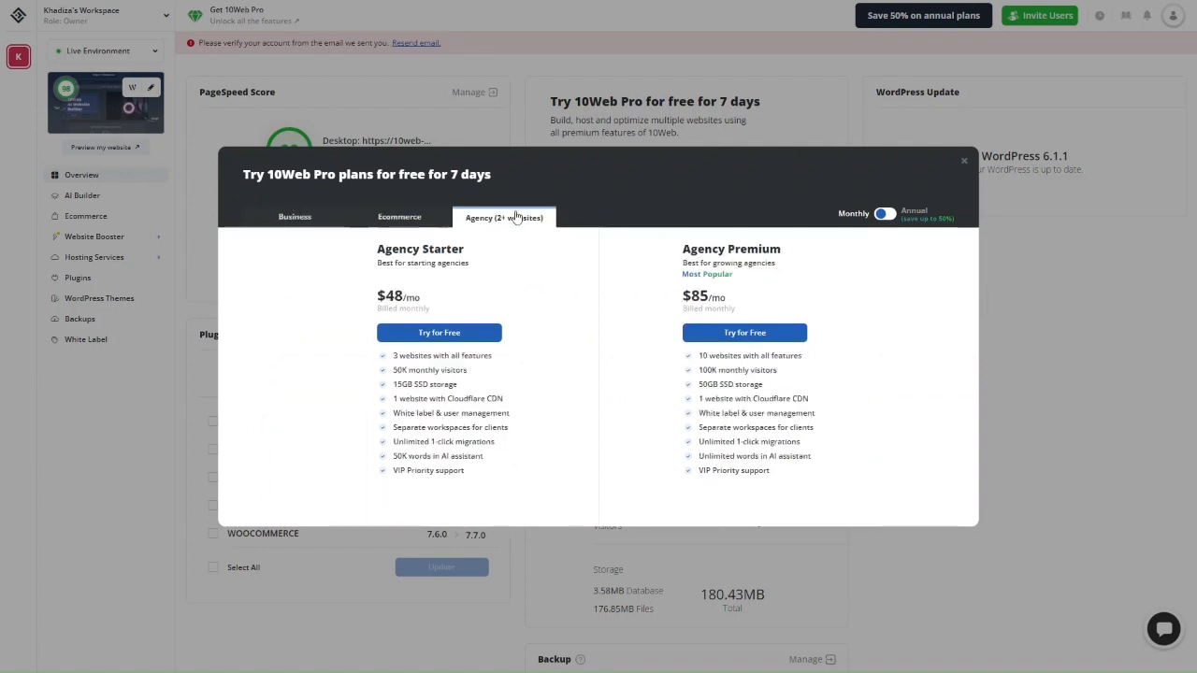
{"action": "left_click", "coordinate": [285, 217]}
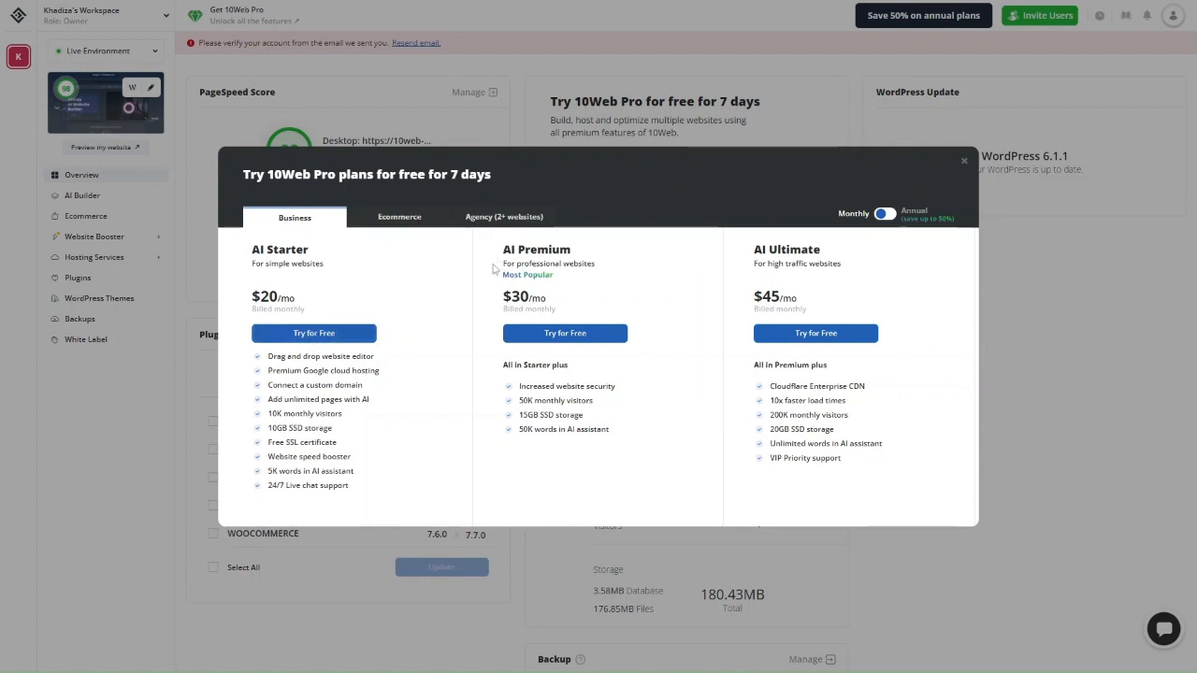
{"action": "left_click", "coordinate": [327, 334]}
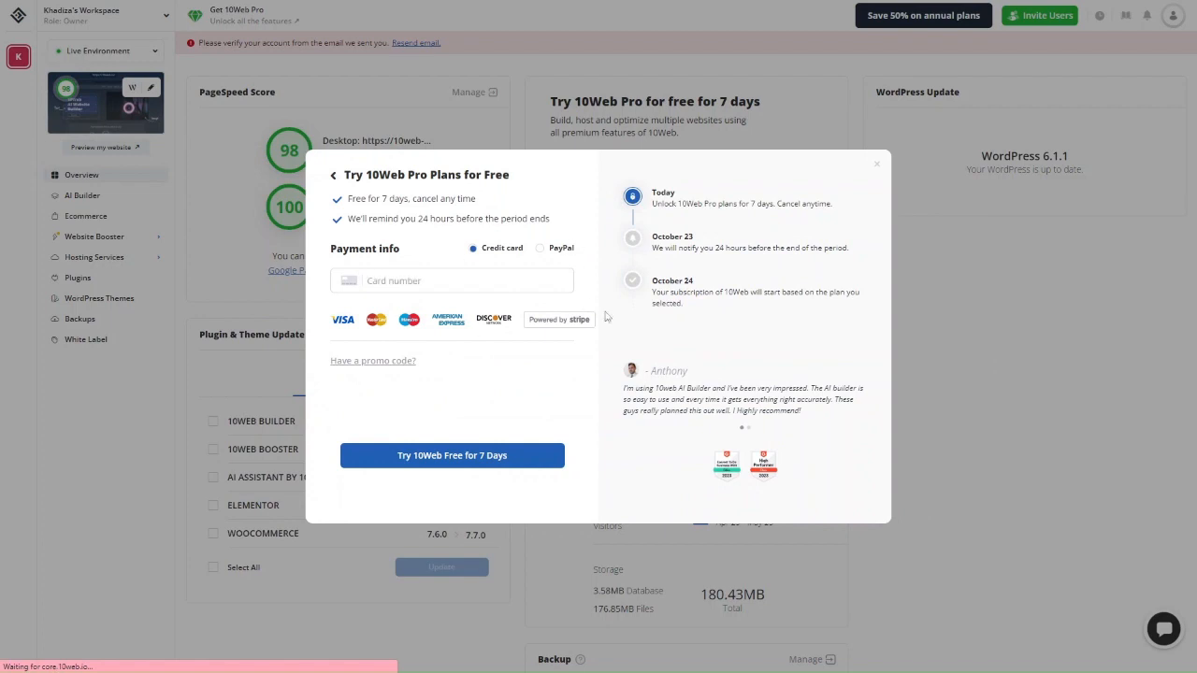